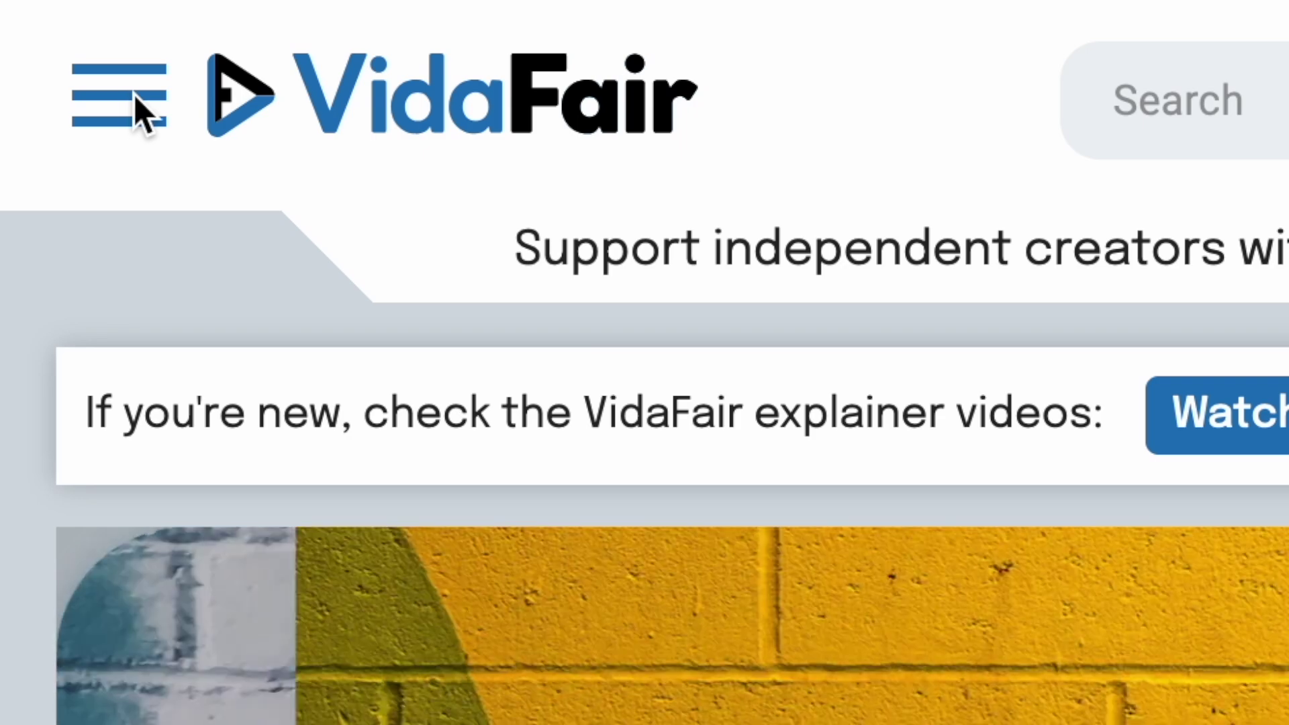
Step: Look over the About Monetizing Videos page from the navigation drawer, then return home
click(137, 114)
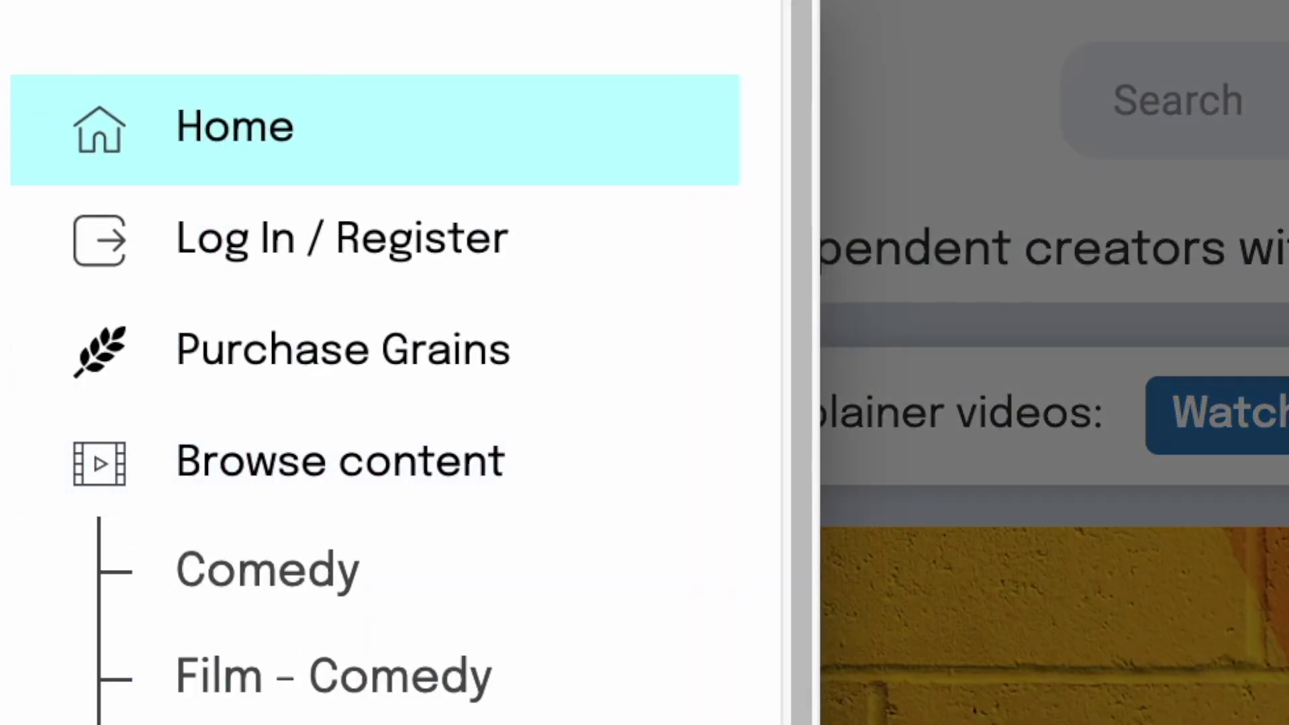
scroll(369, 403, down, 5)
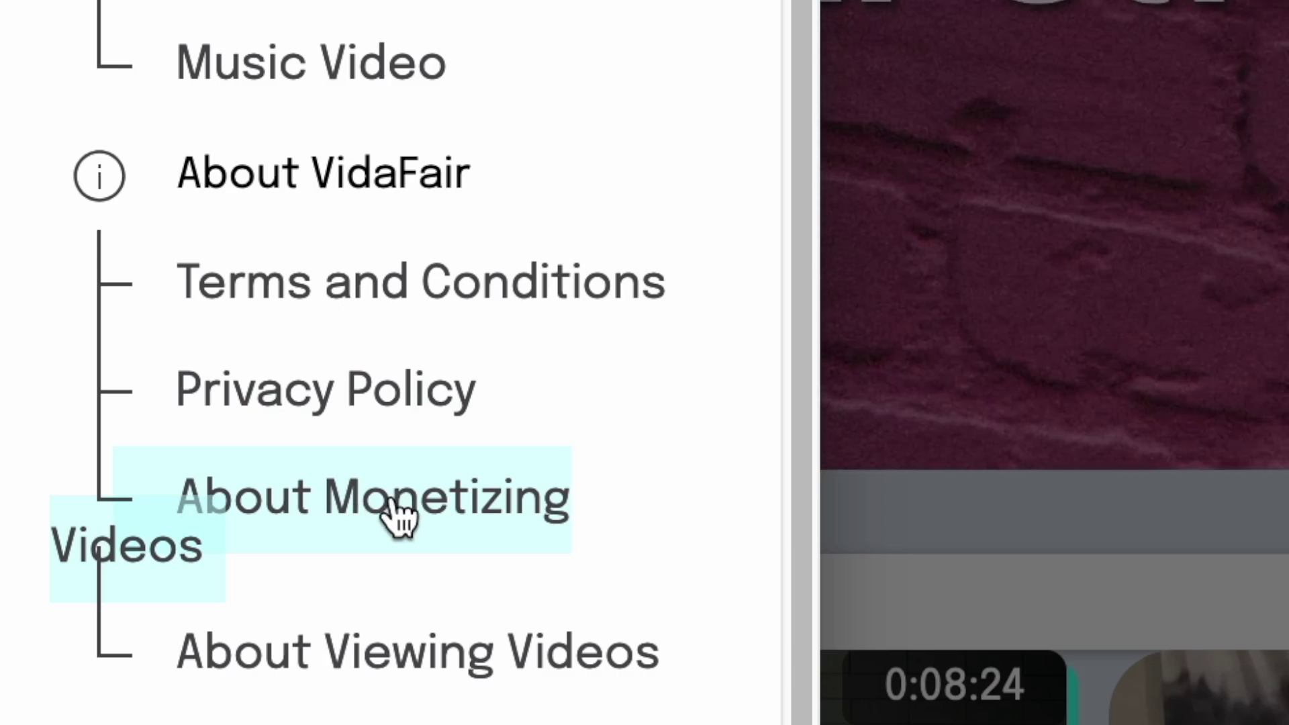
click(398, 517)
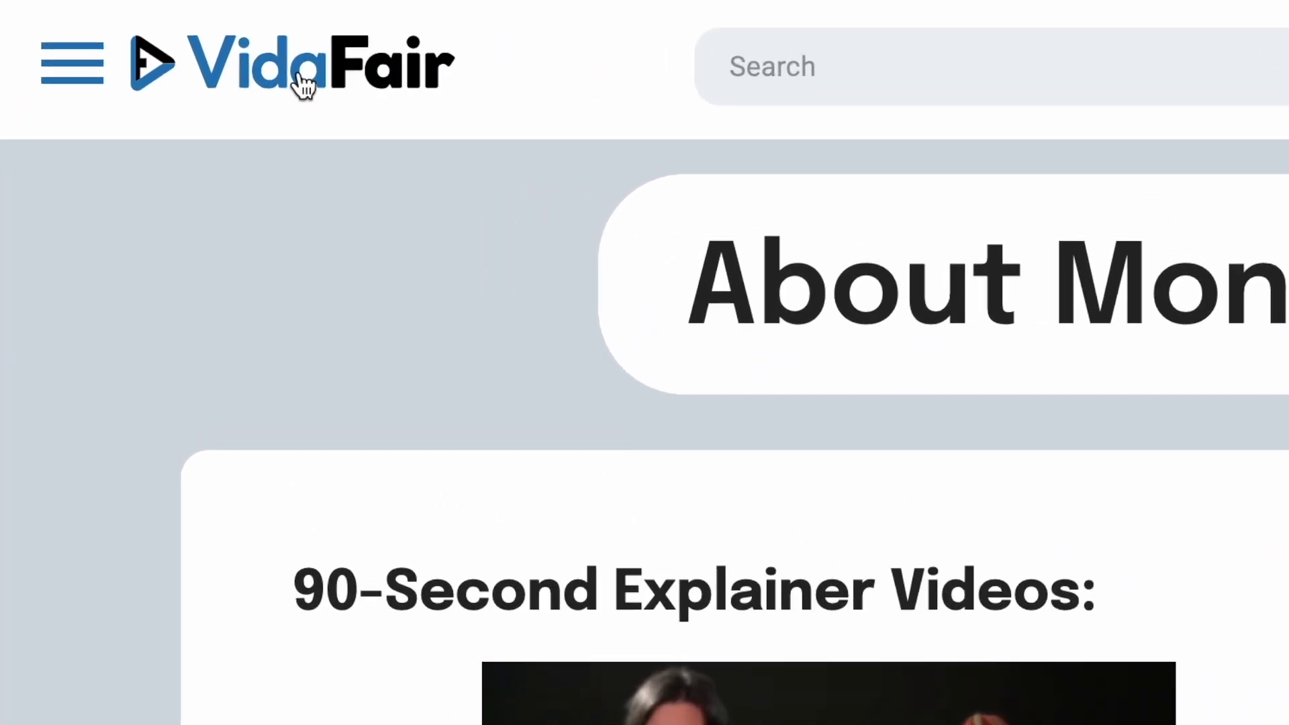
click(210, 77)
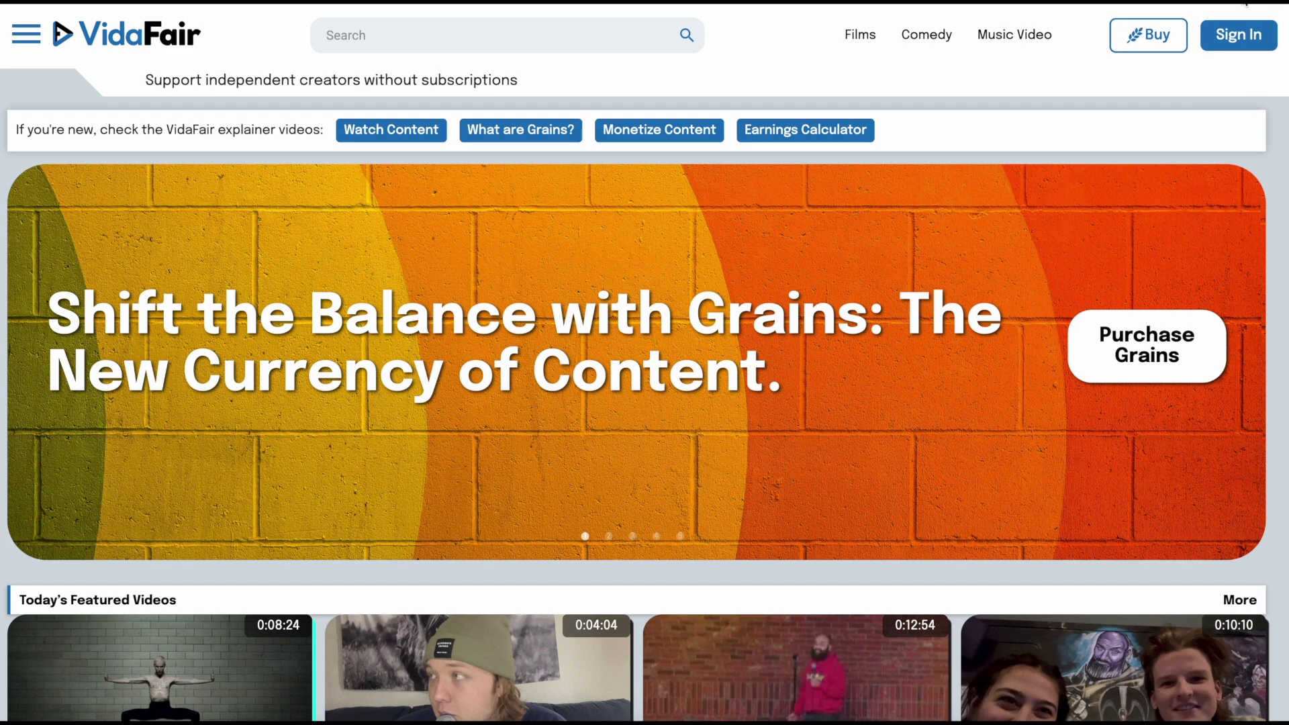
Step: Open the Register Account form through Sign In with email
click(1238, 37)
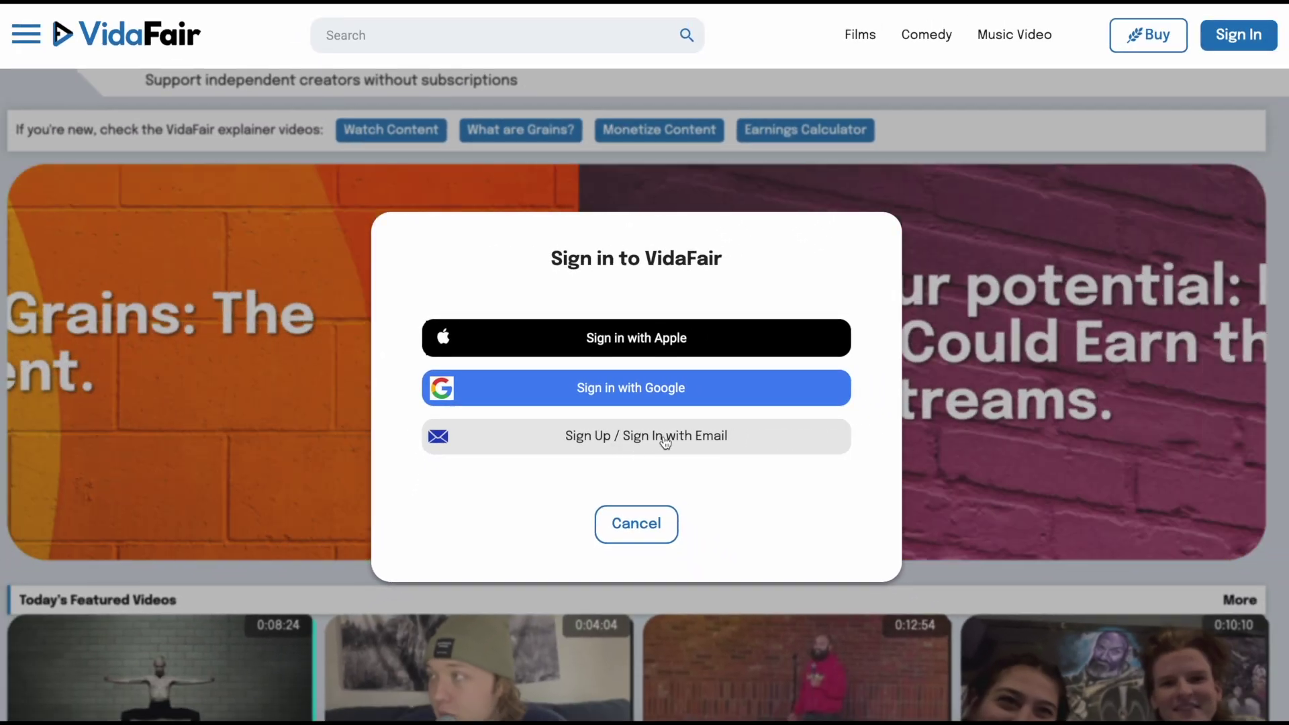
click(631, 447)
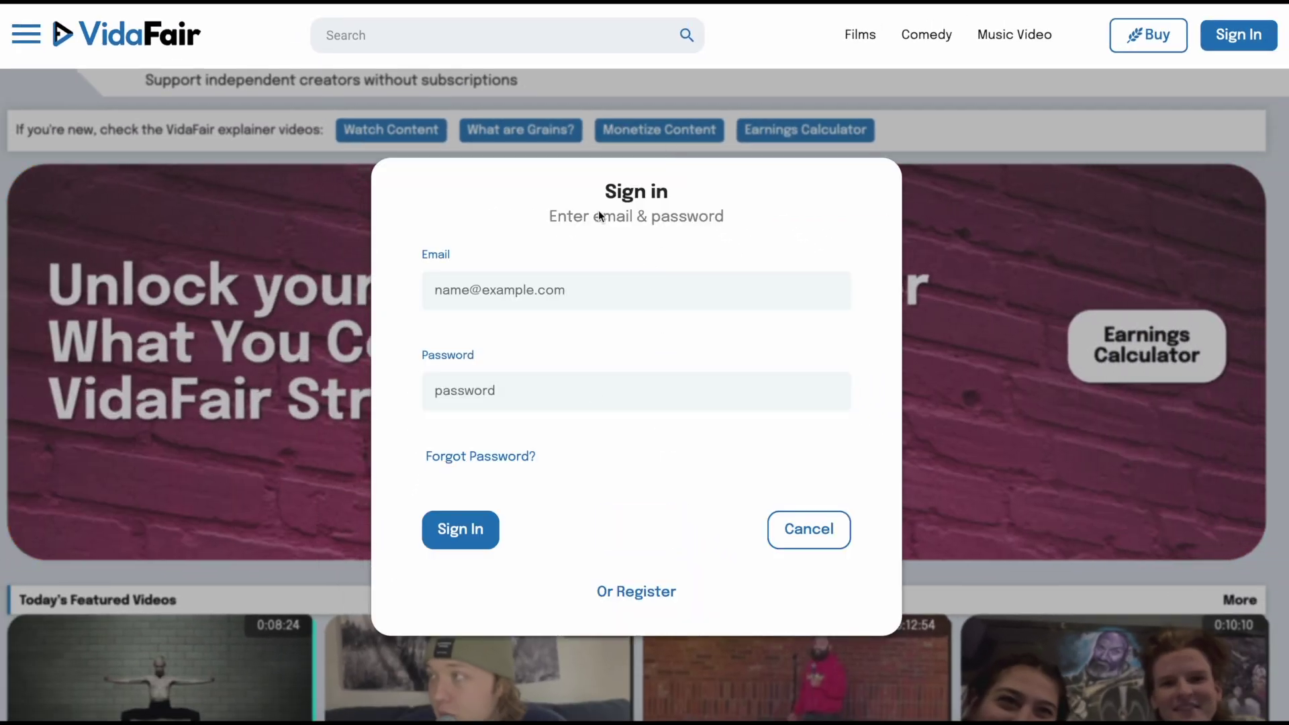
click(641, 594)
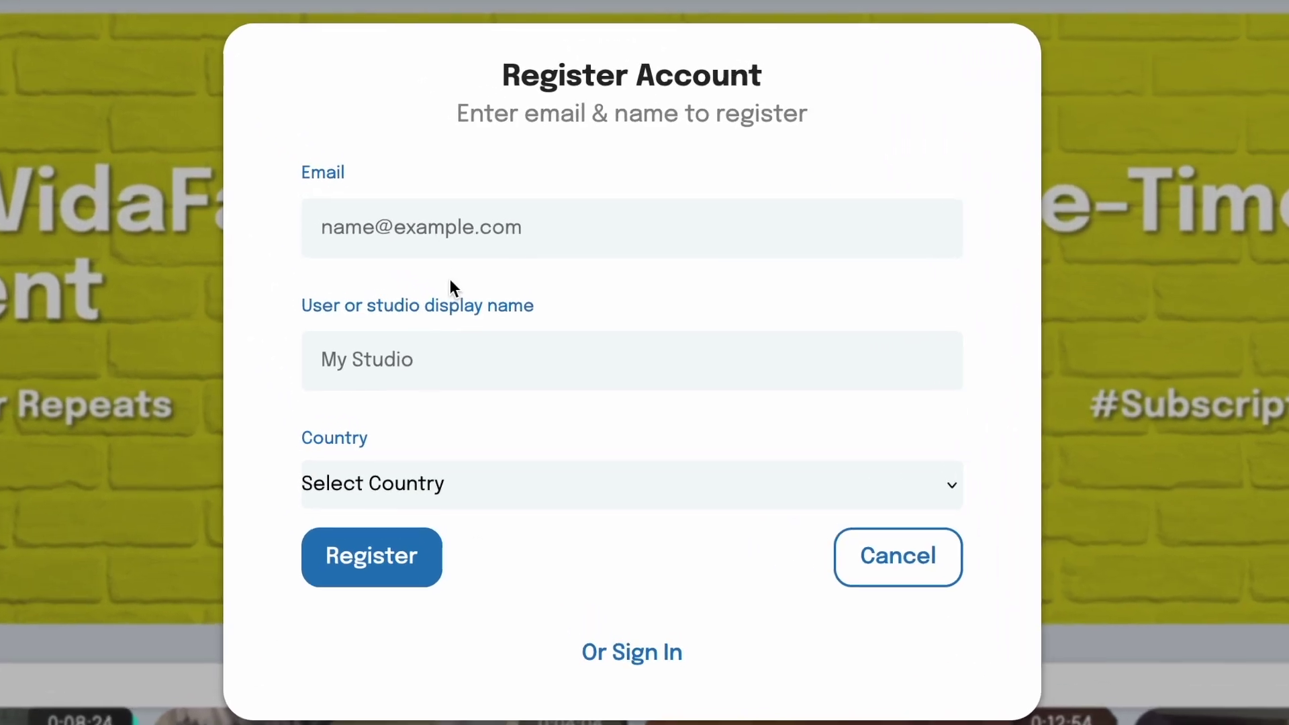
Step: Register with the account email address, a display name and United States as country
click(466, 250)
text(testuser@example.com)
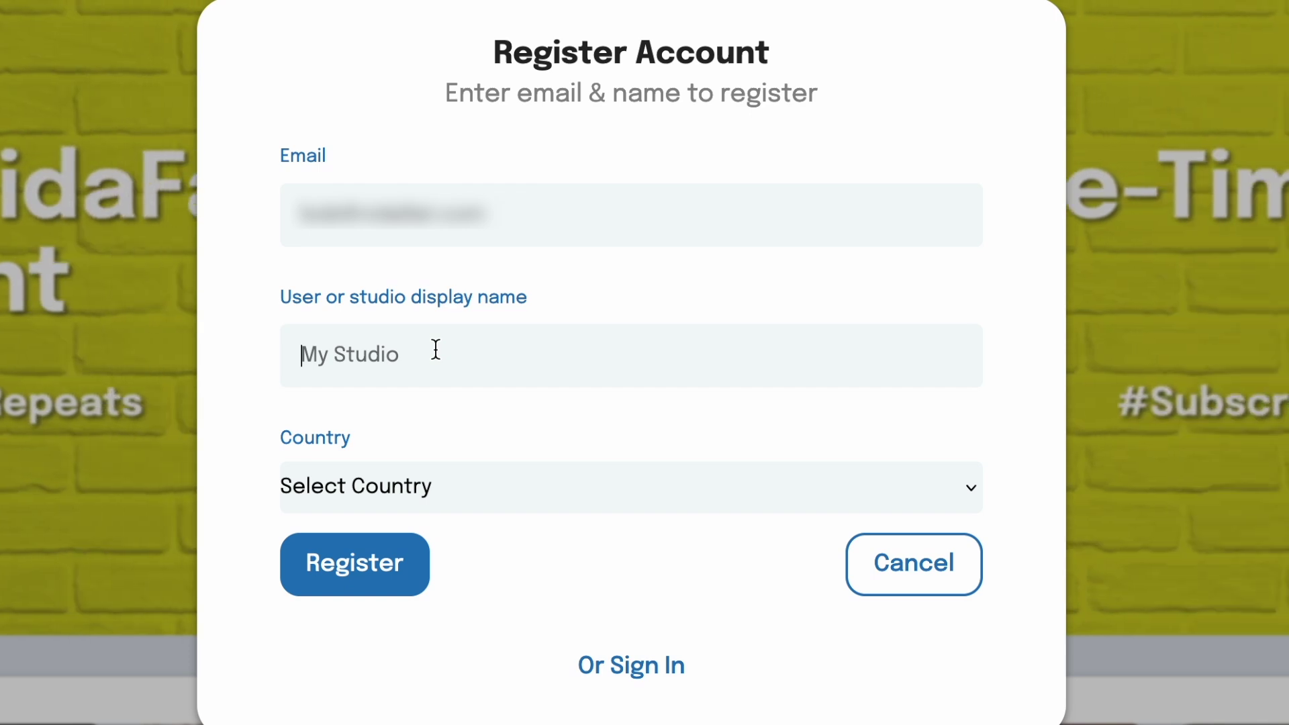
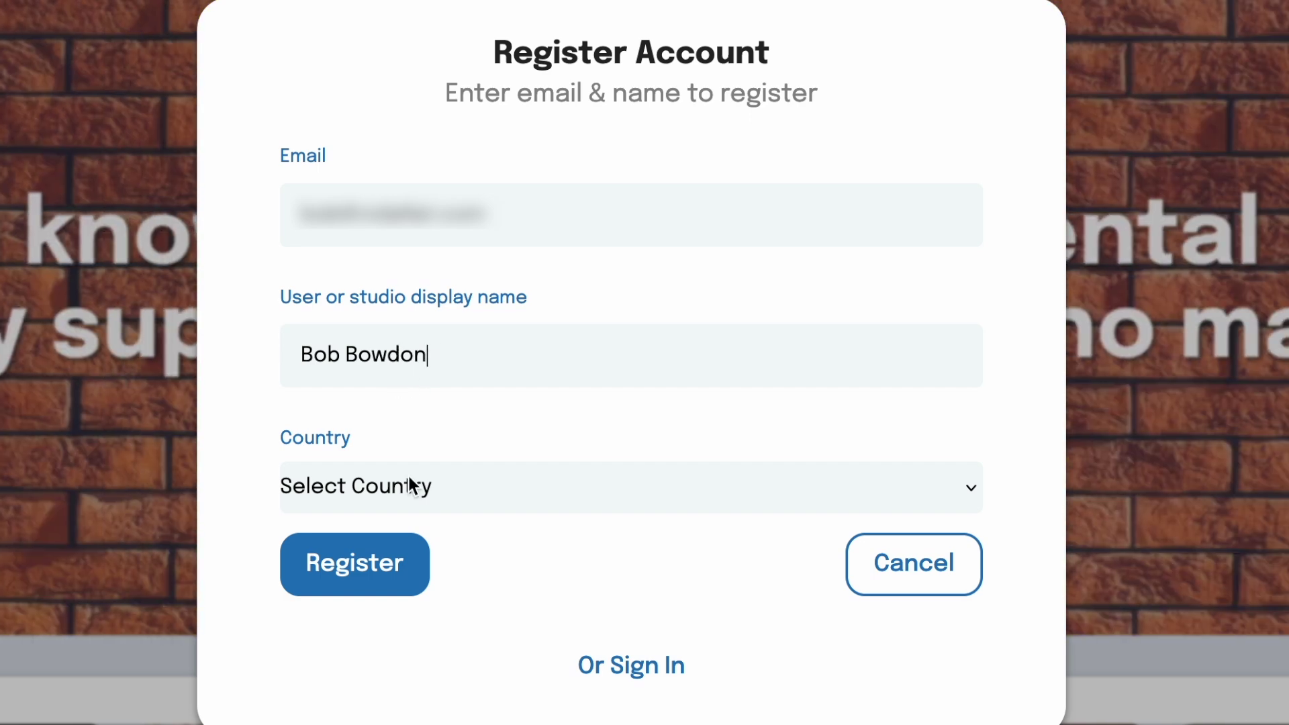
click(415, 486)
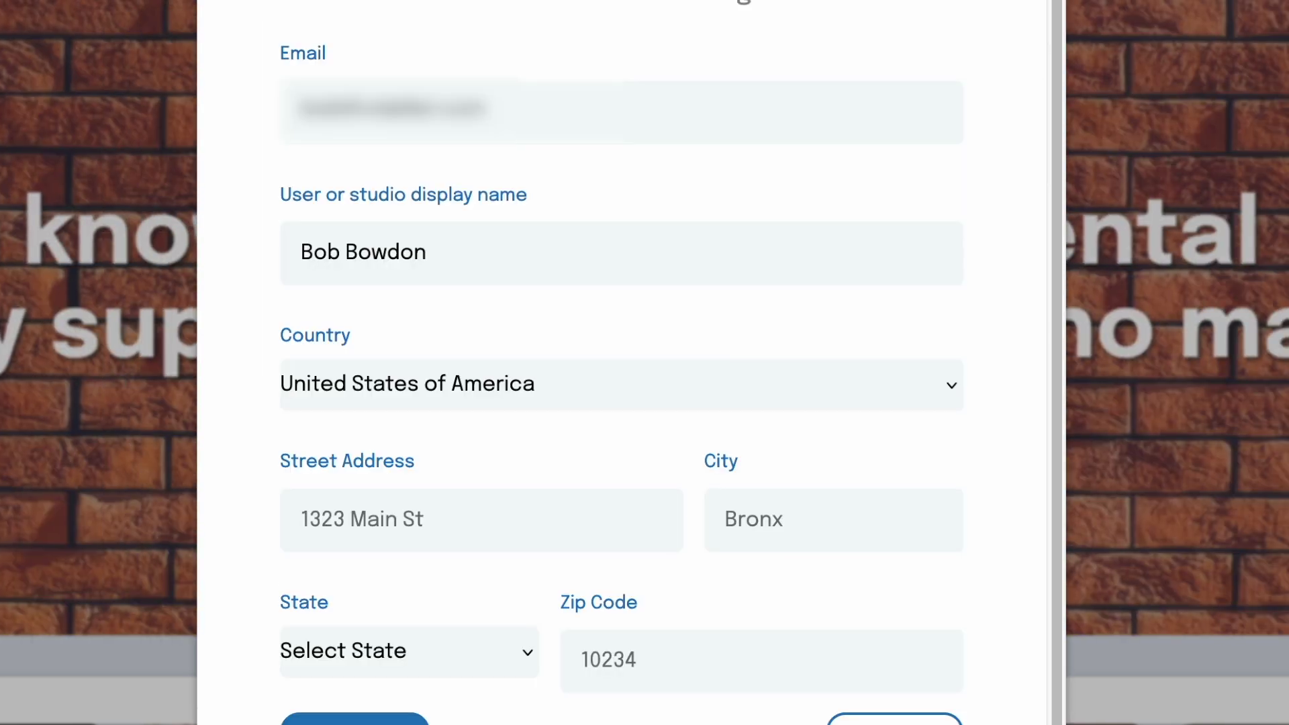
scroll(561, 477, down, 1)
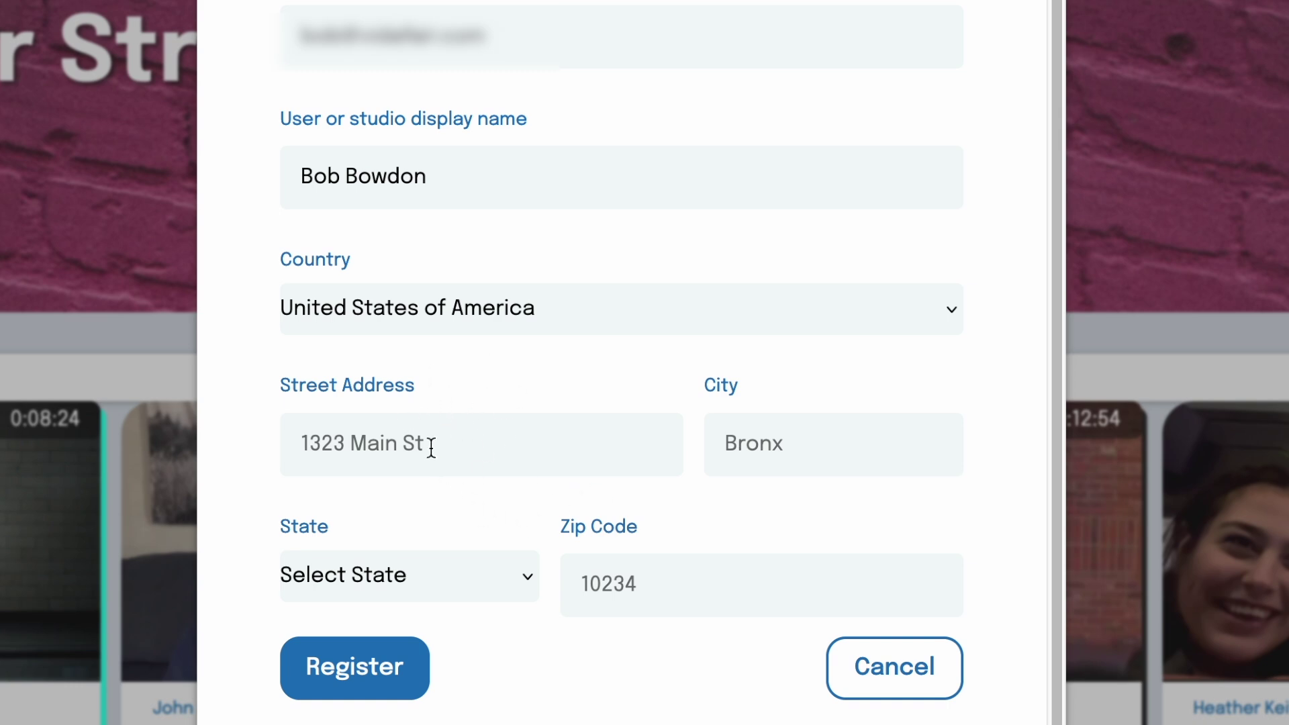
key(Return)
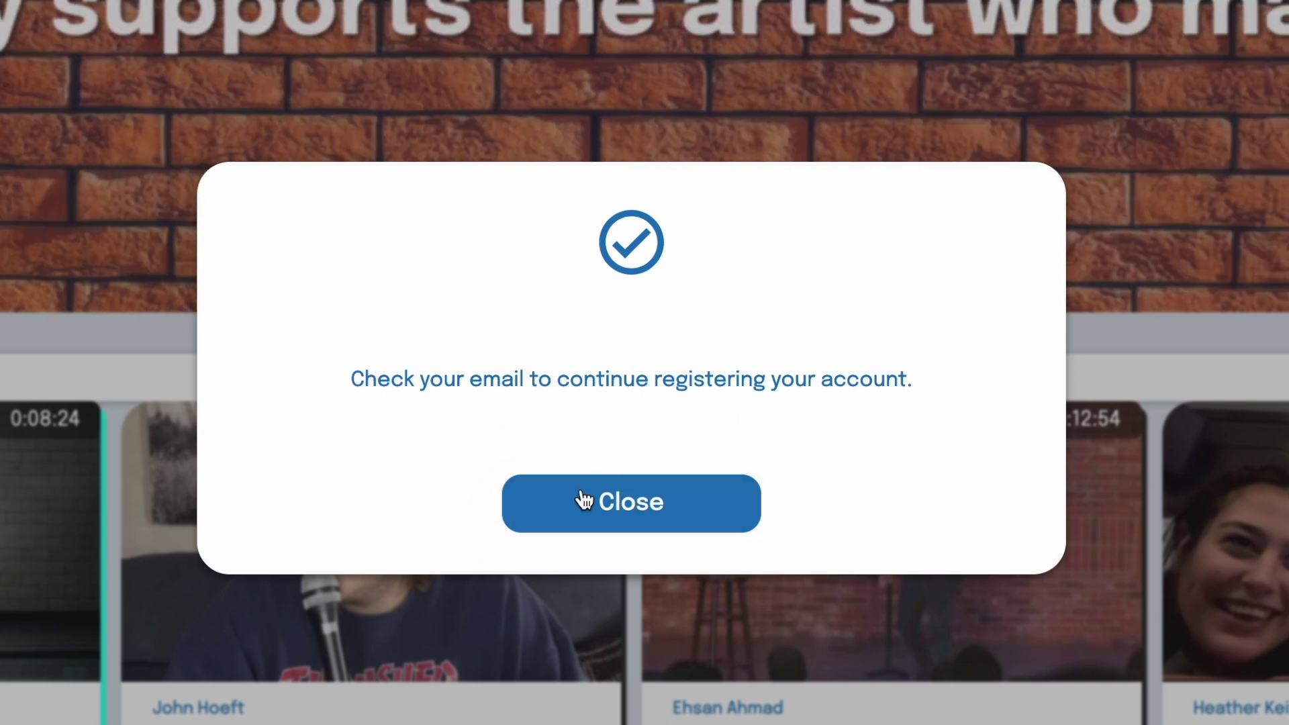
Step: Dismiss the check-your-email registration confirmation
click(618, 510)
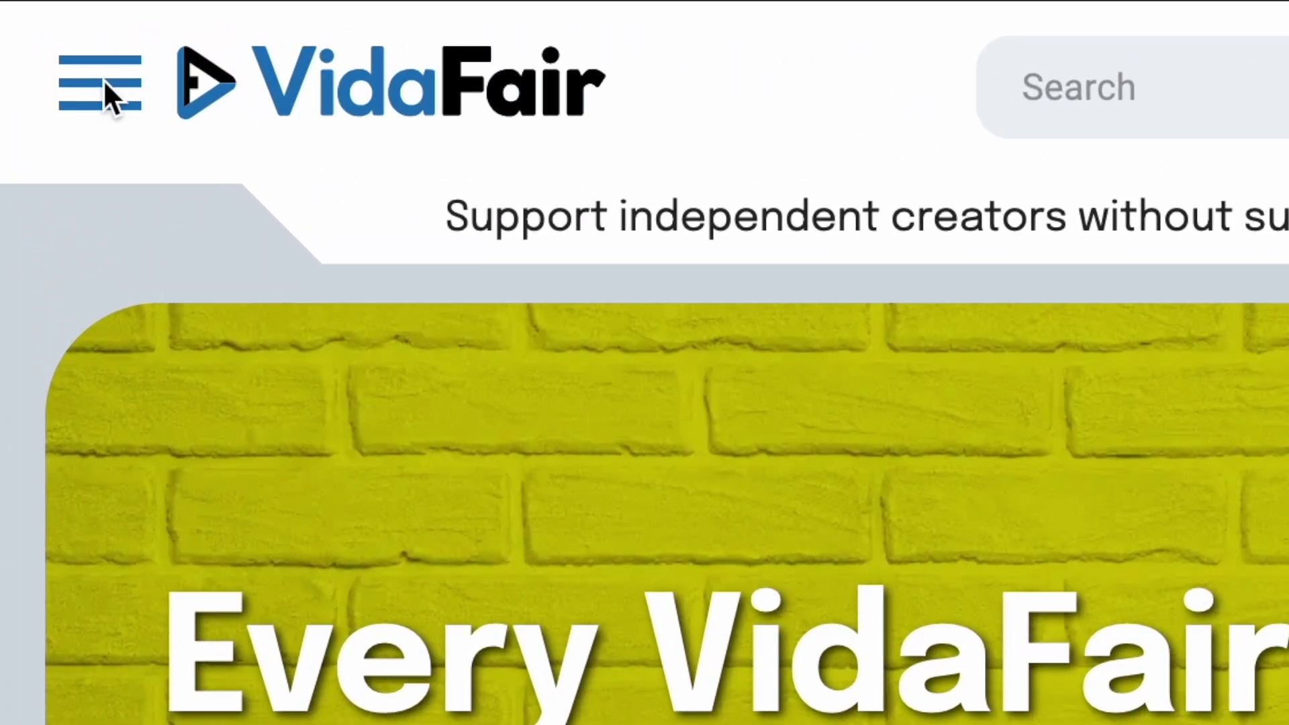
Step: On the account profile page, upload a photo of a man with a dog as the avatar
click(103, 79)
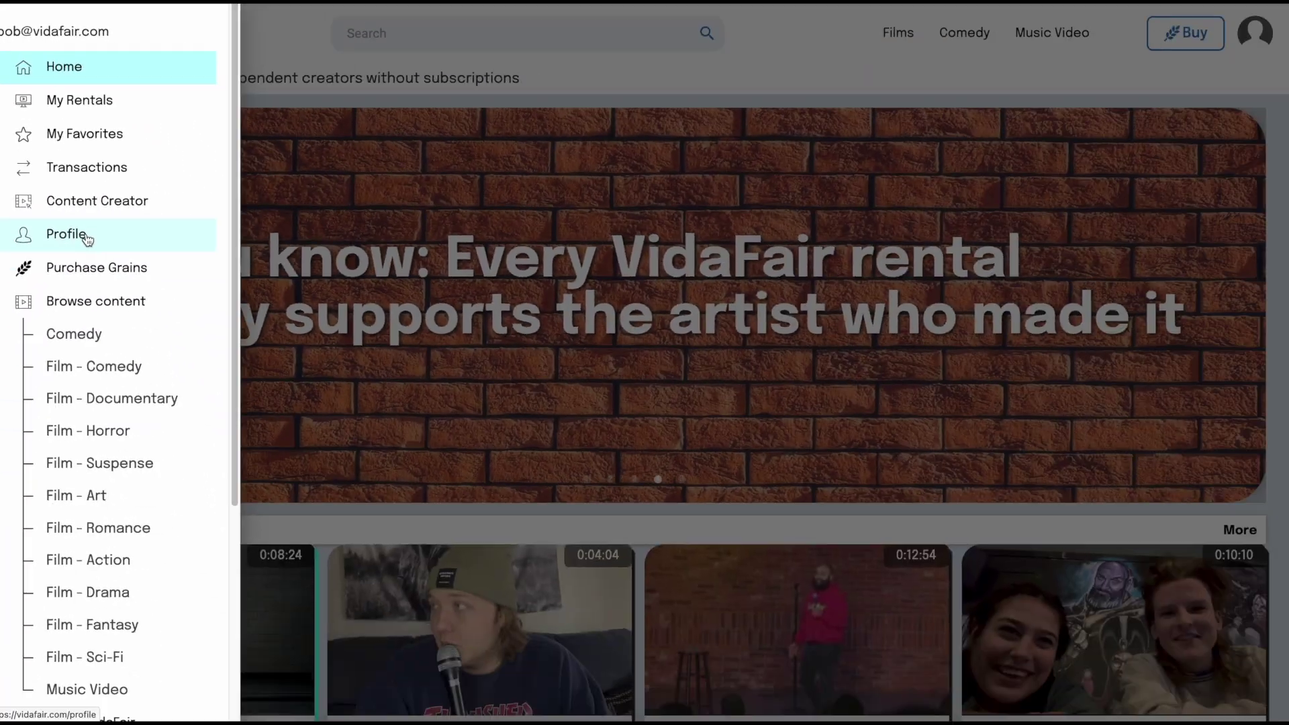
click(161, 412)
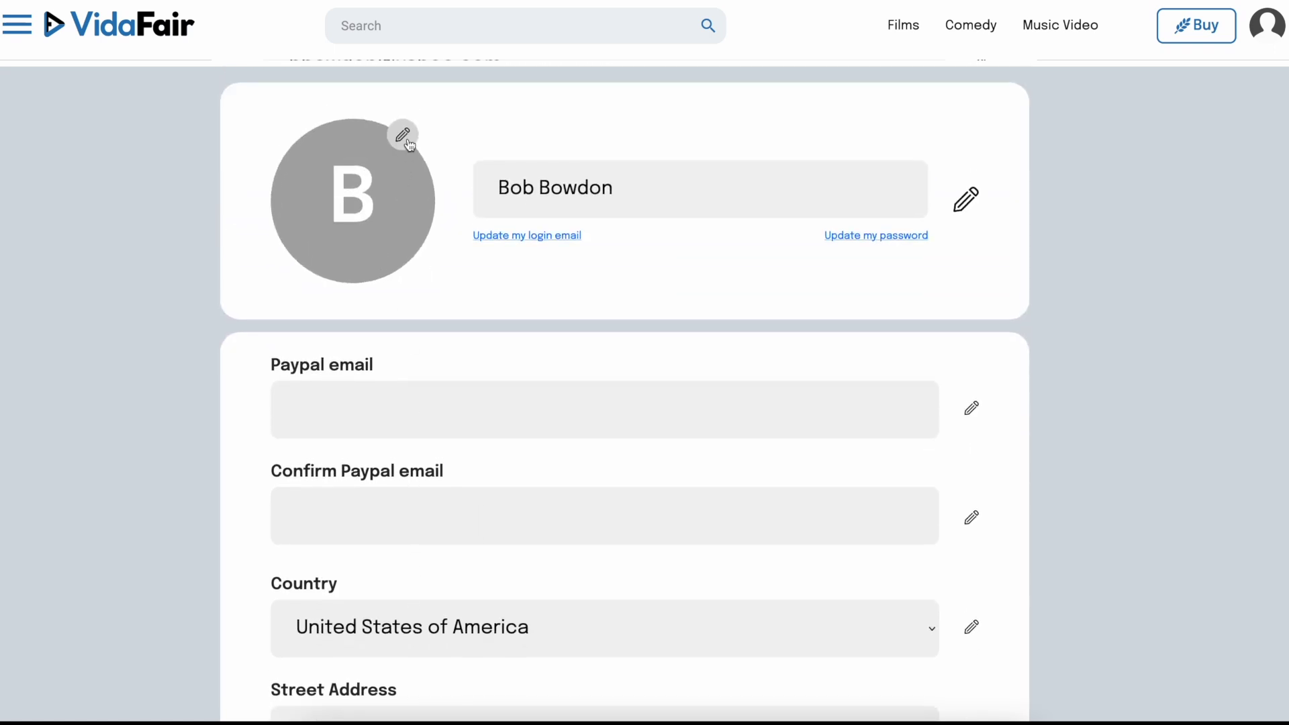
click(402, 137)
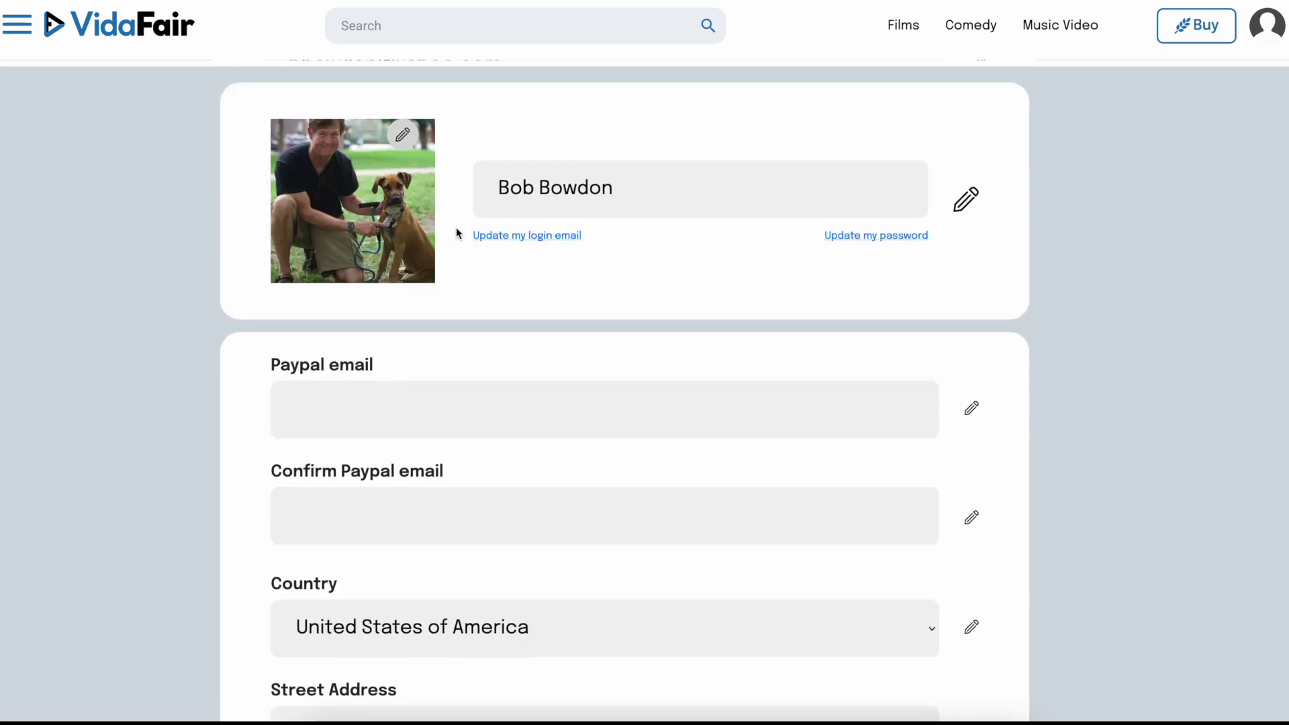
scroll(556, 321, down, 1)
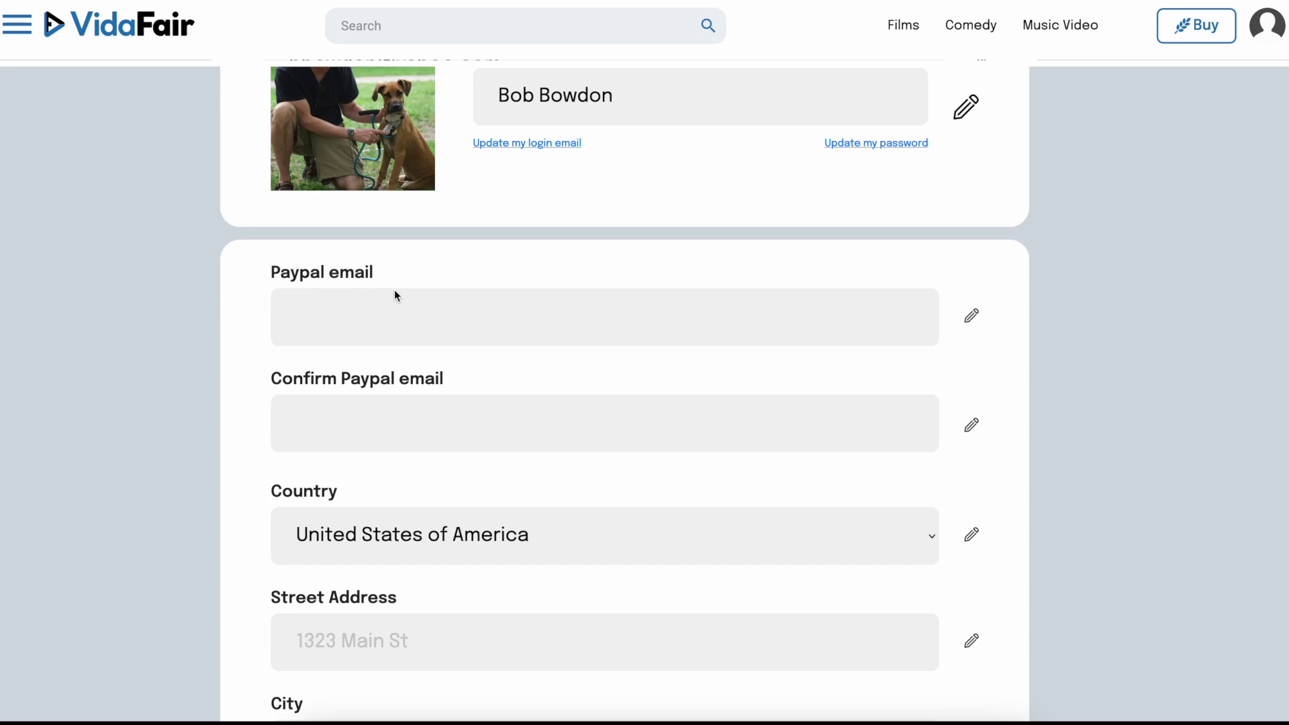
click(401, 314)
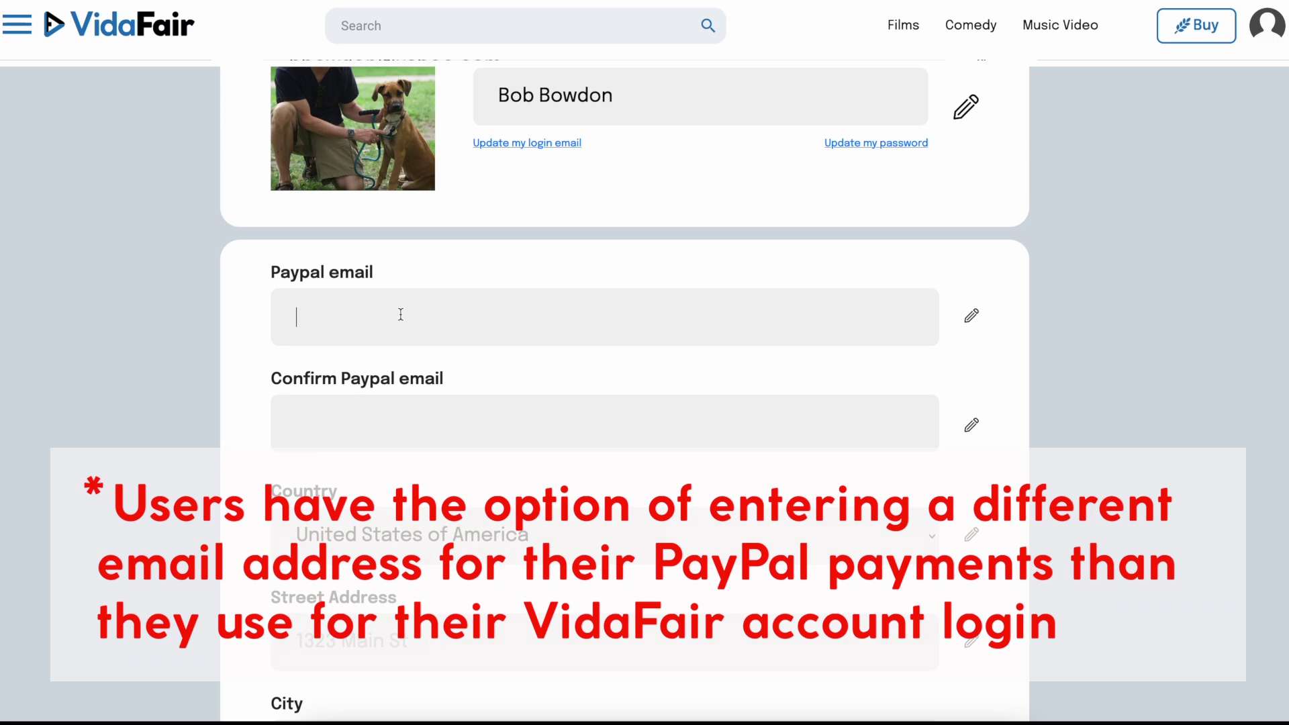
Step: Paste the PayPal email into both email fields, save the profile, and return home
key(ctrl+v)
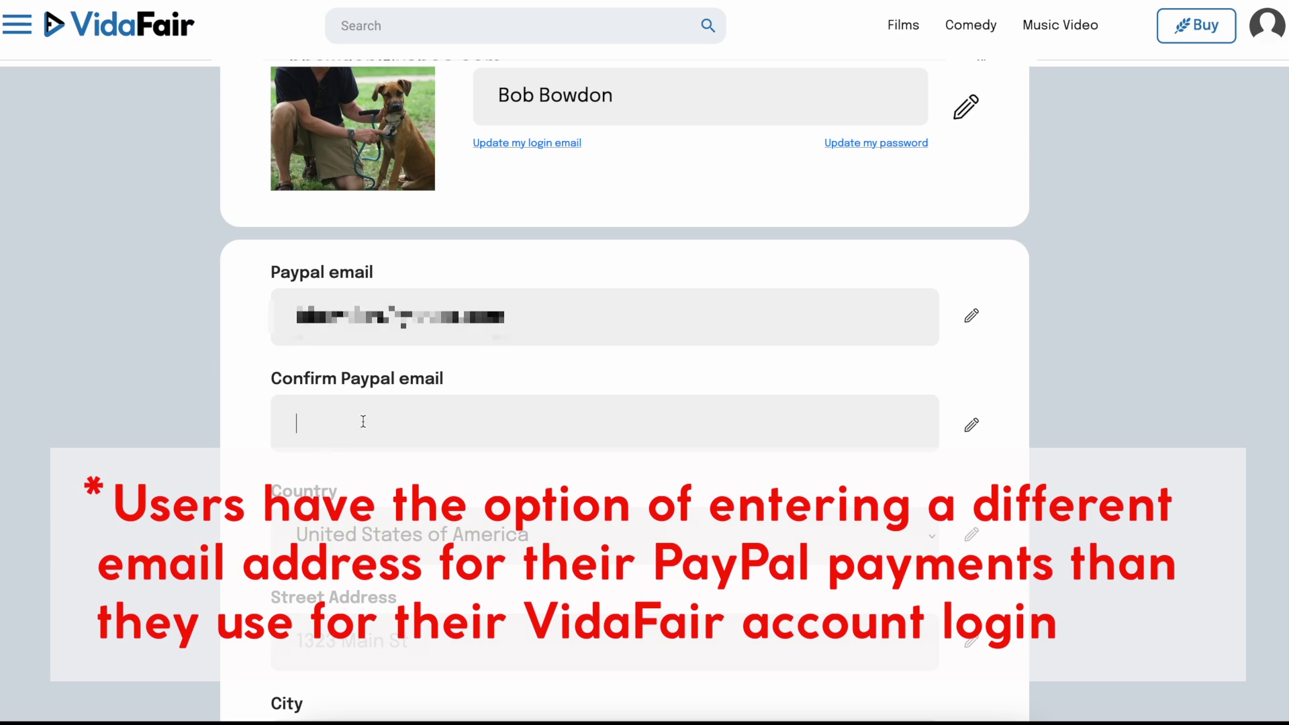
key(ctrl+v)
scroll(363, 457, down, 2)
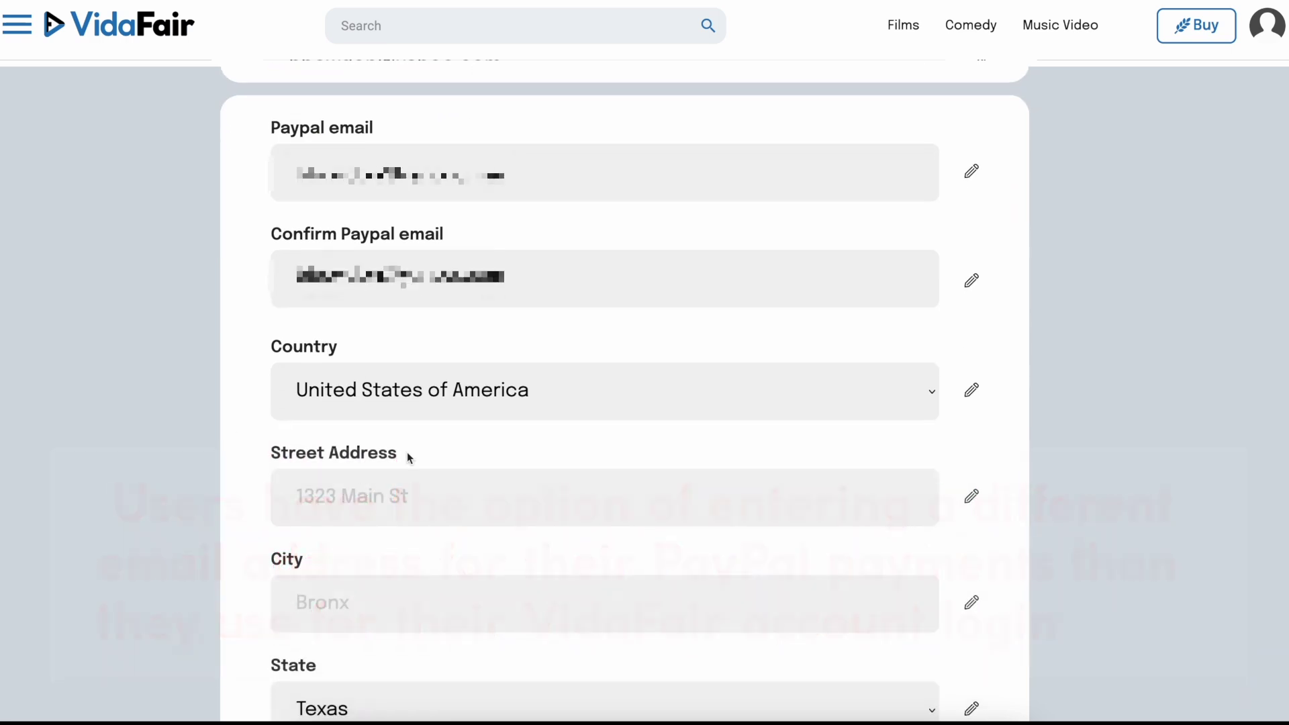
scroll(527, 394, down, 1)
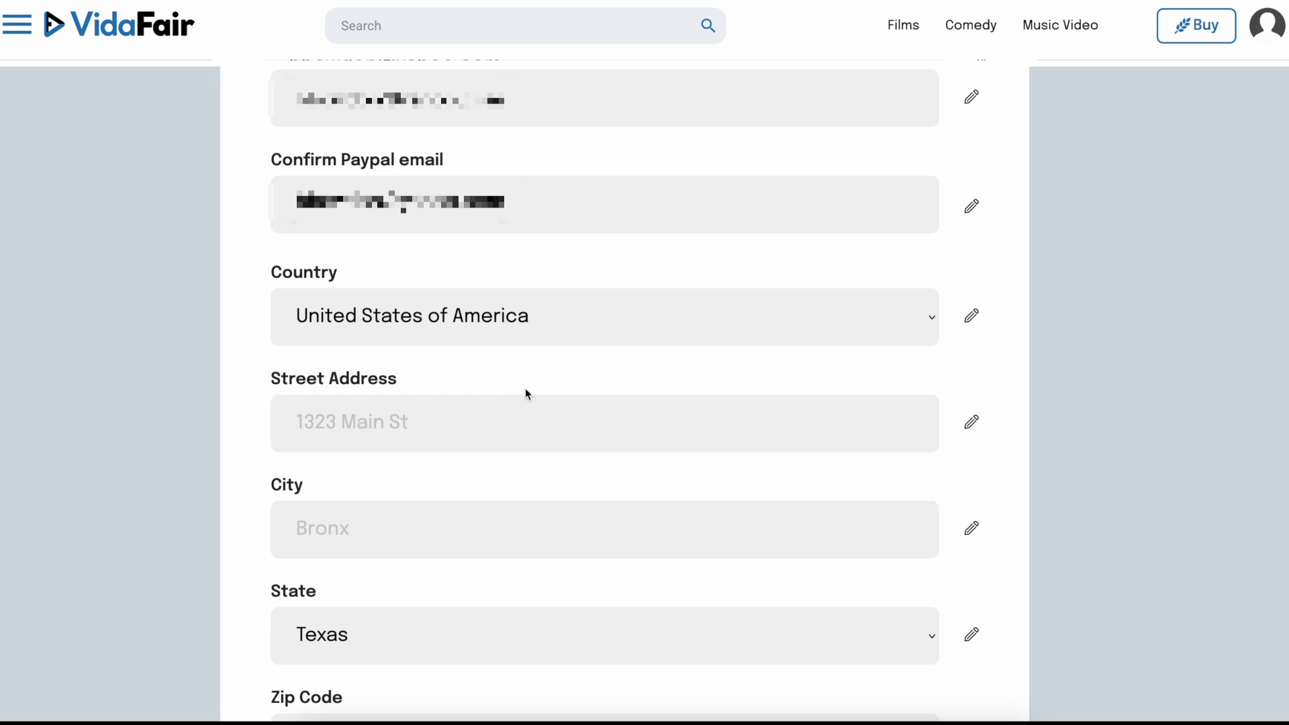
scroll(525, 388, down, 2)
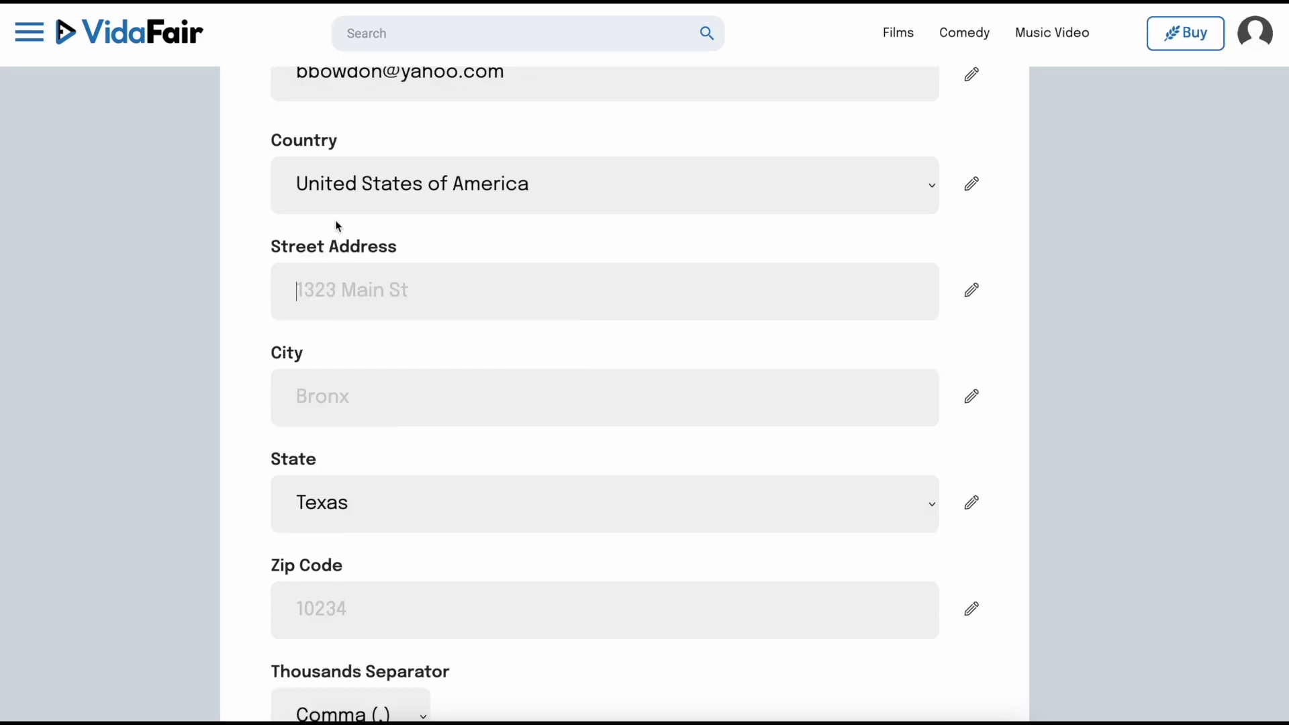
scroll(372, 472, down, 1)
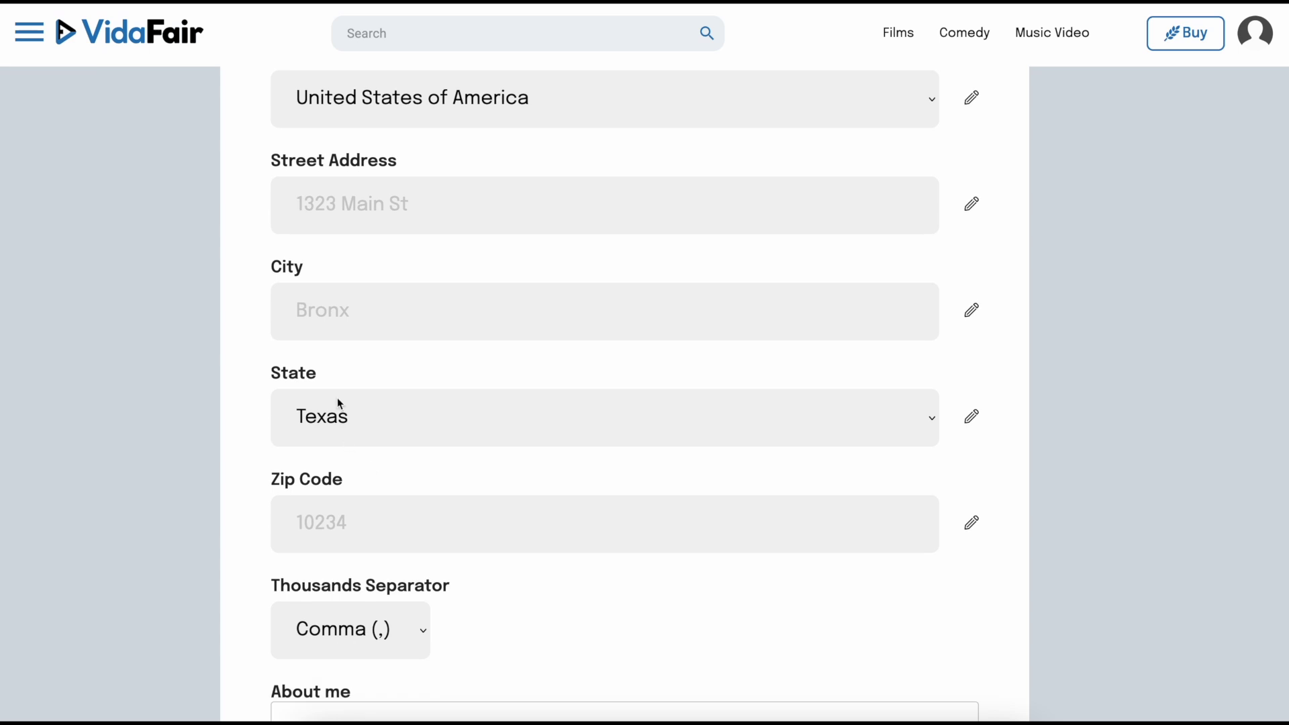
scroll(368, 422, down, 4)
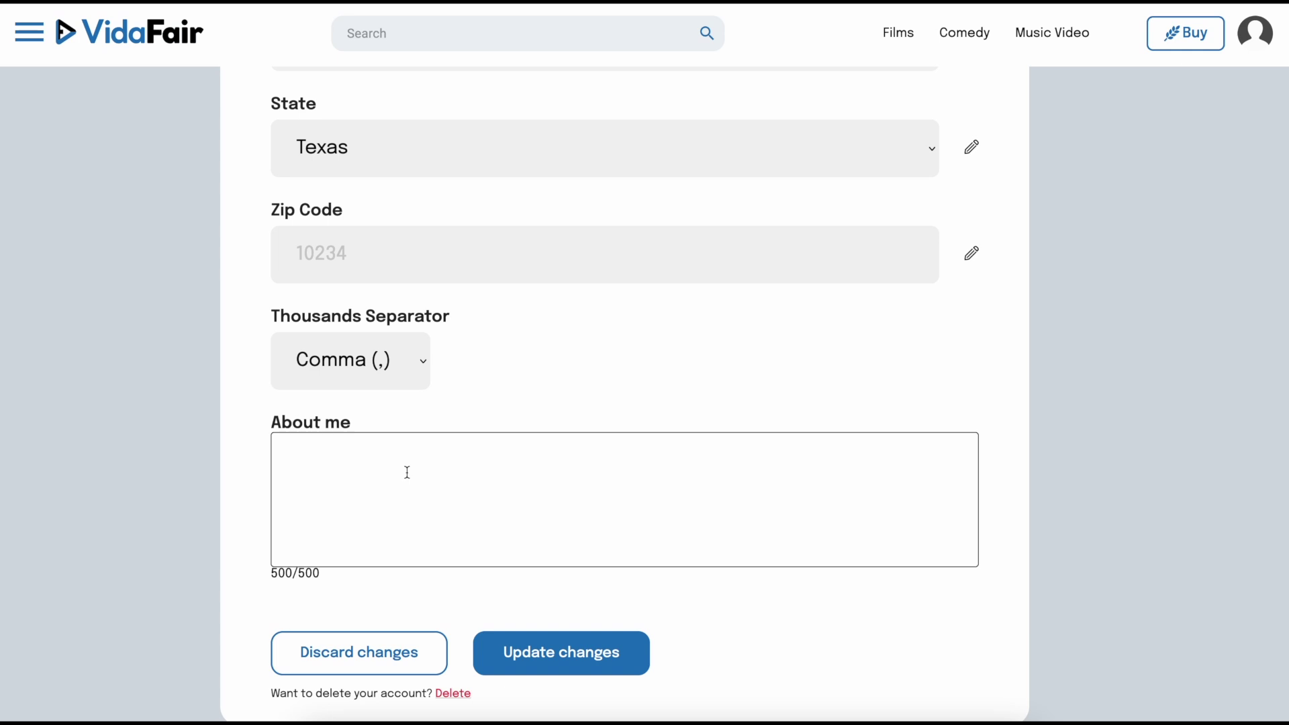
scroll(361, 470, down, 1)
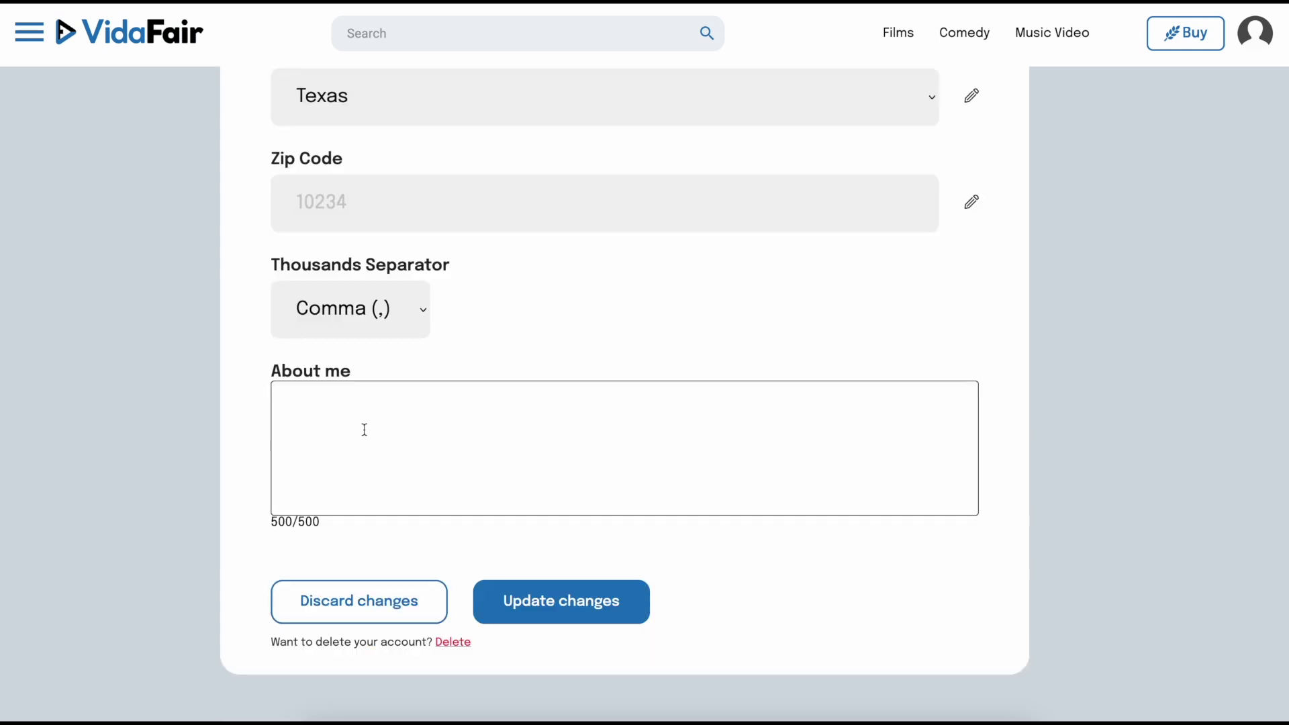
click(564, 606)
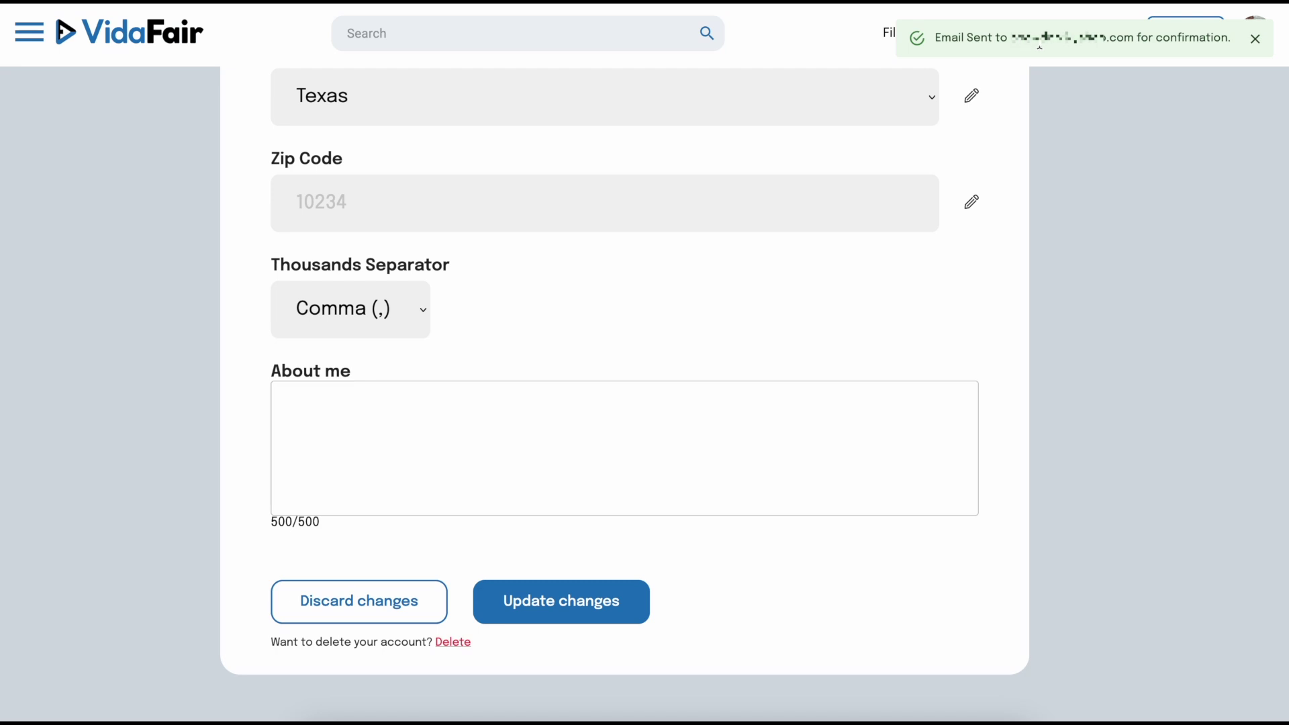
click(135, 42)
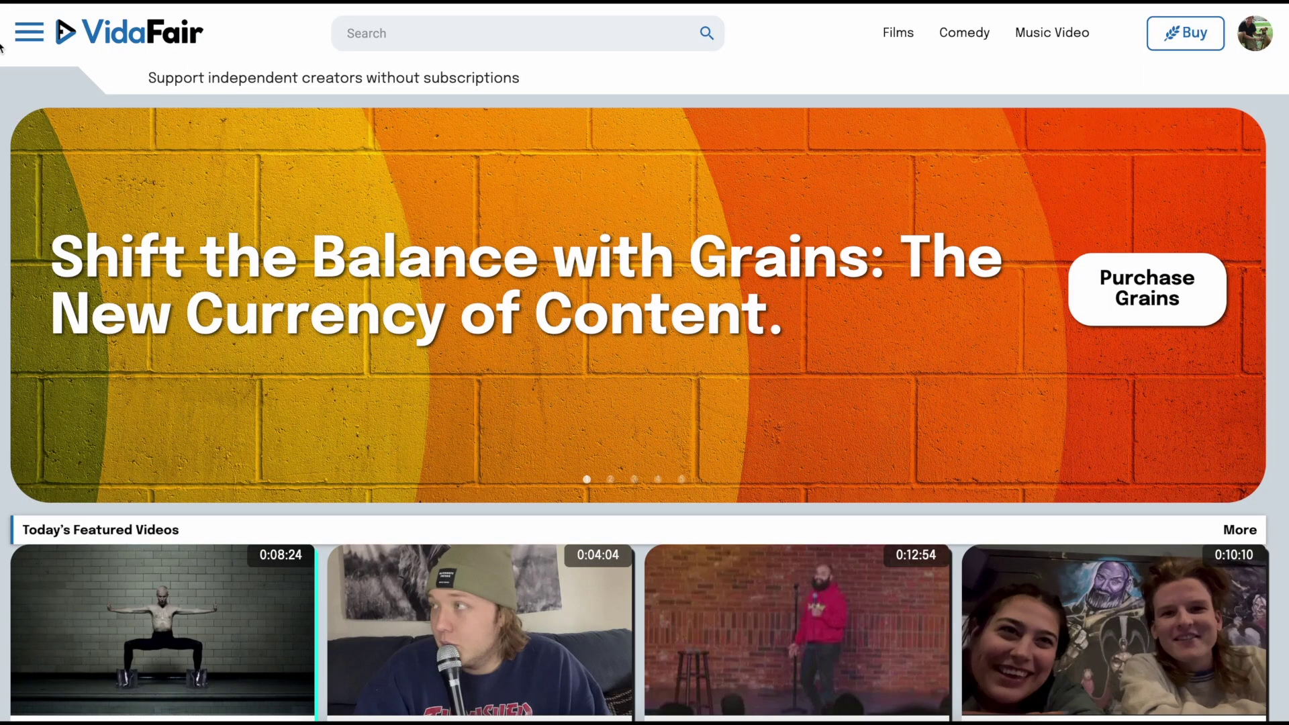
Step: Go to the Content Creator page and show its VIDEOS tab
click(29, 32)
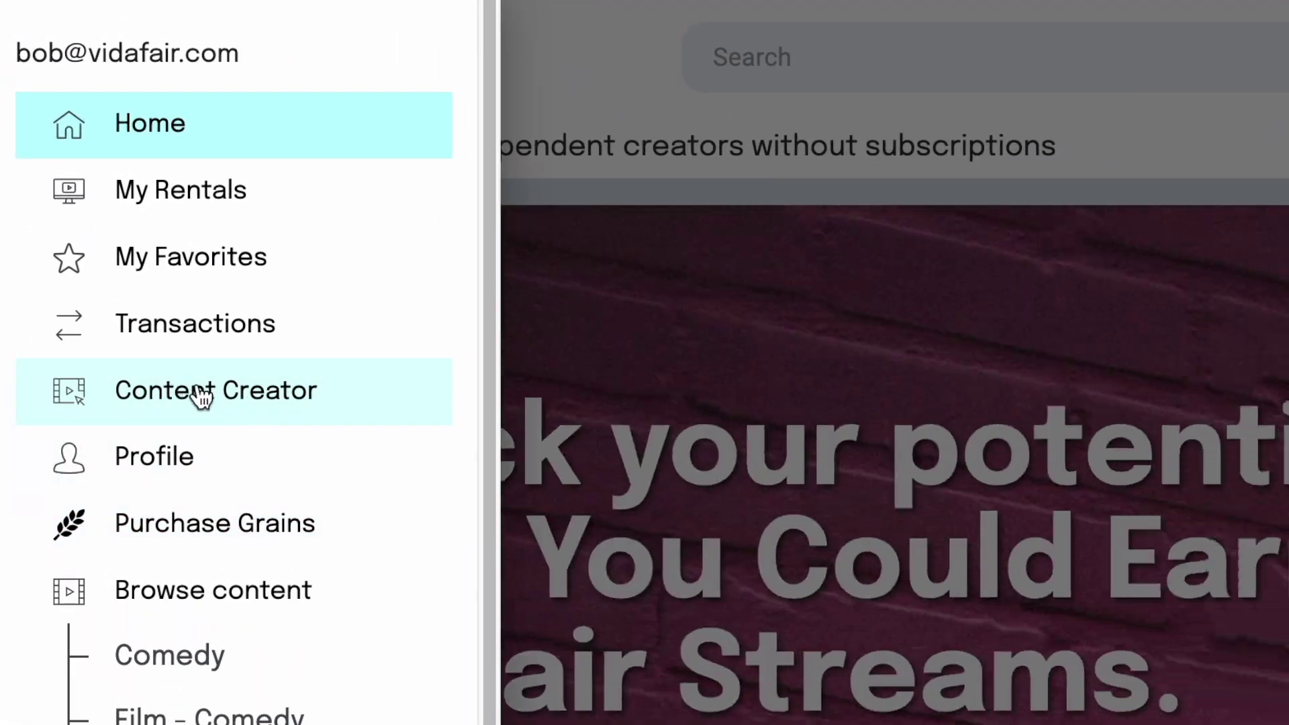
click(202, 396)
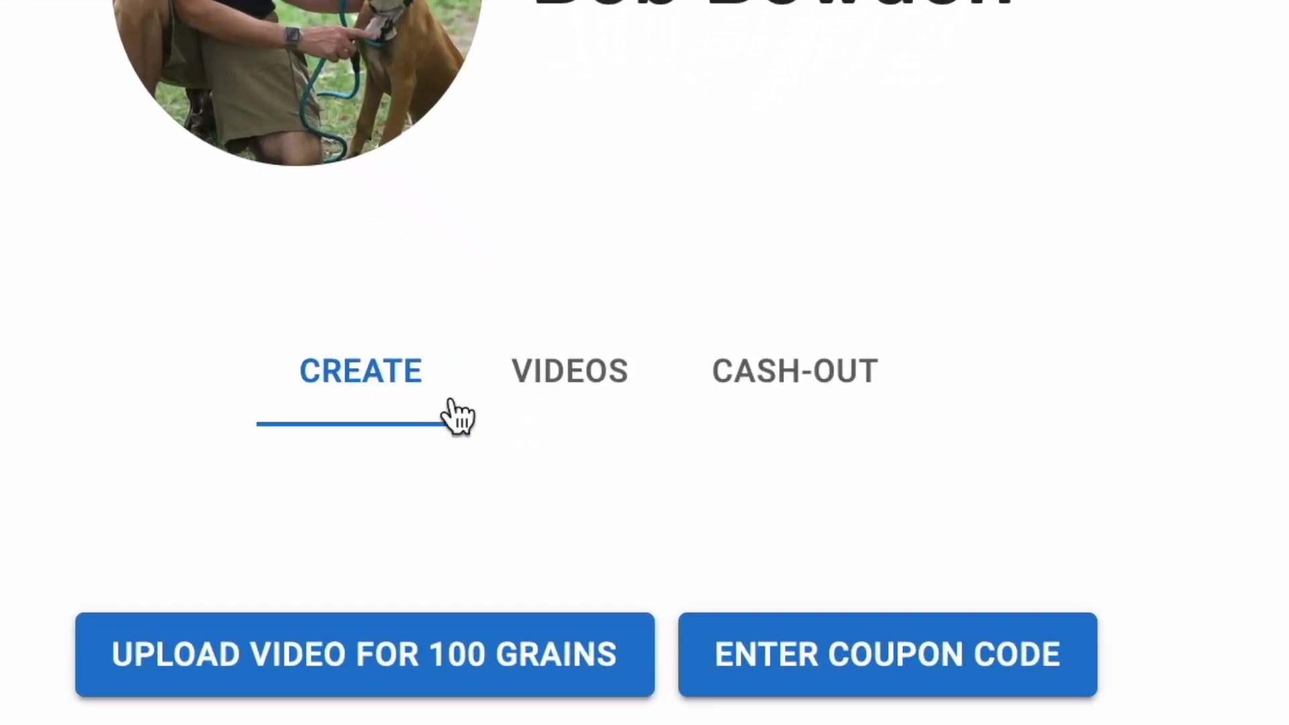
click(584, 388)
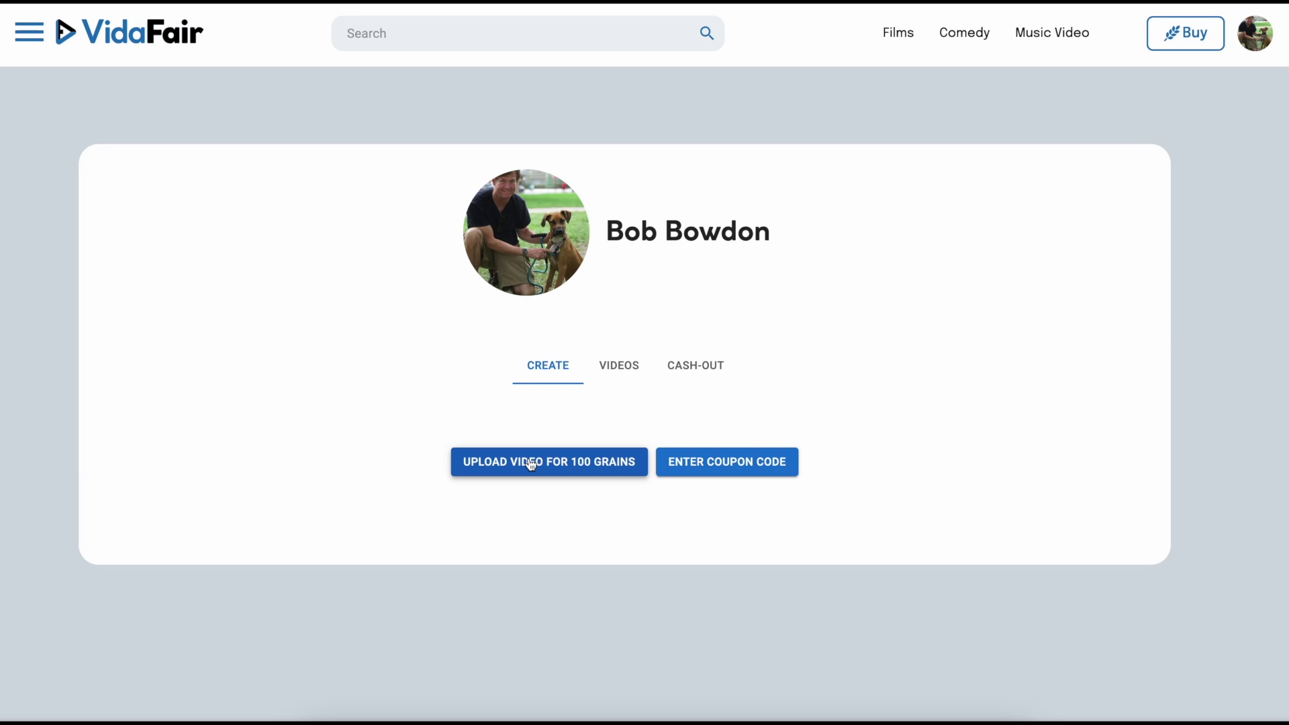
click(529, 460)
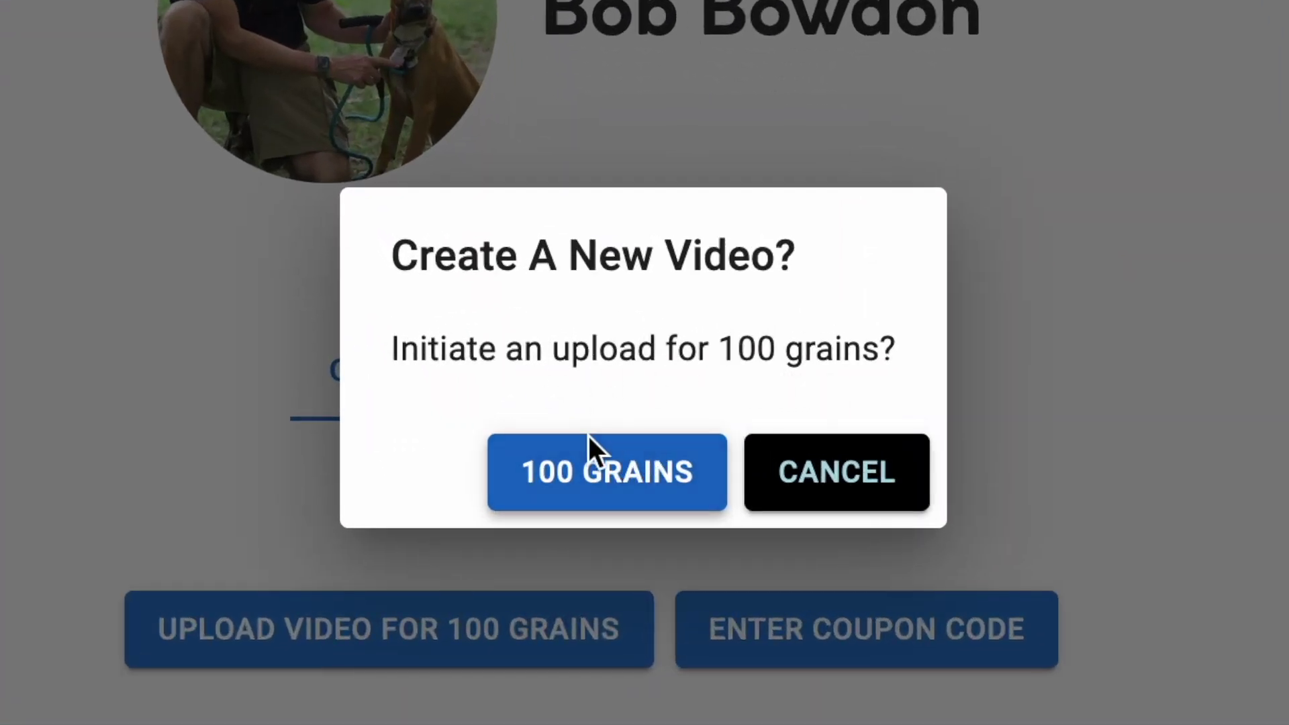
click(619, 482)
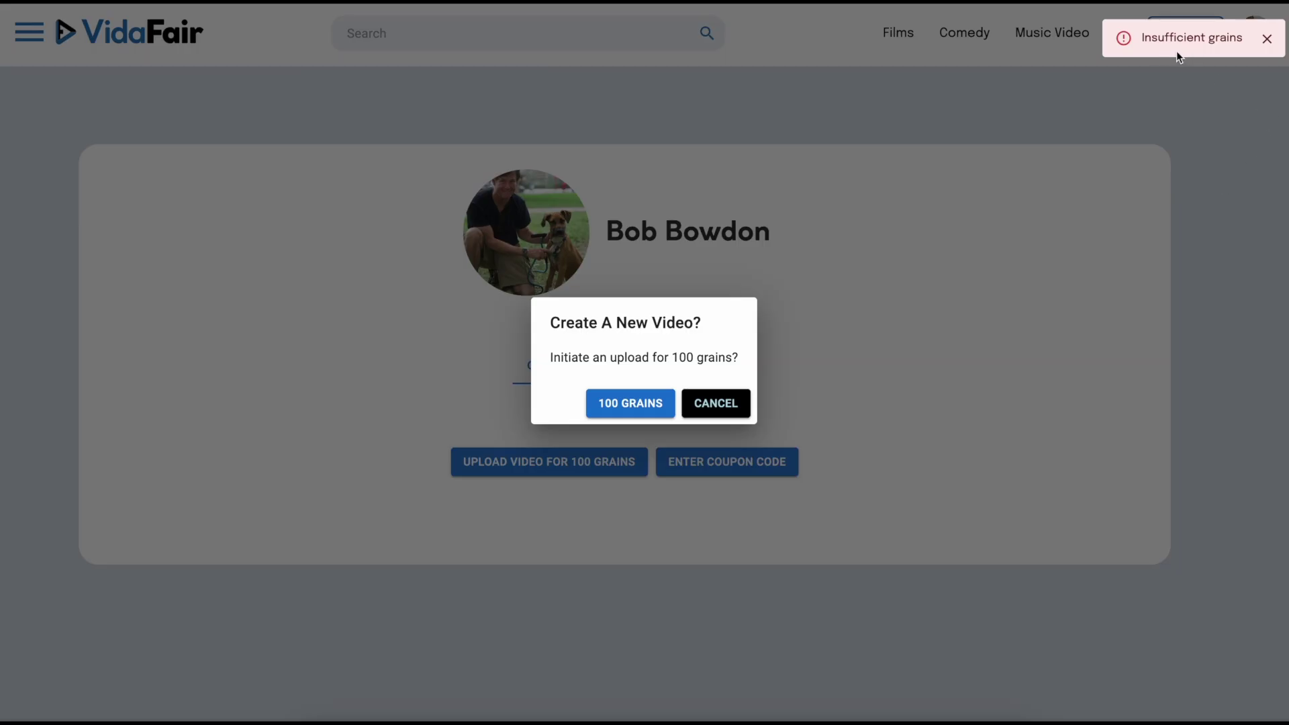
click(1267, 39)
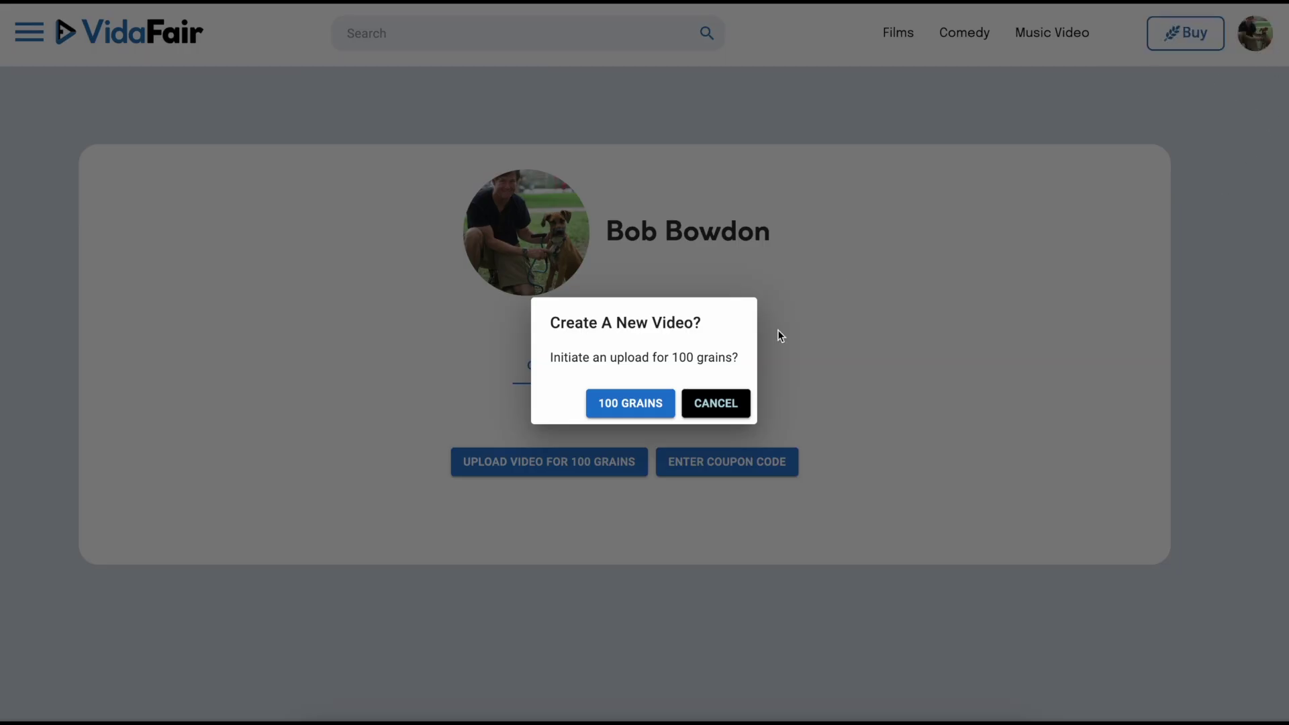
click(717, 403)
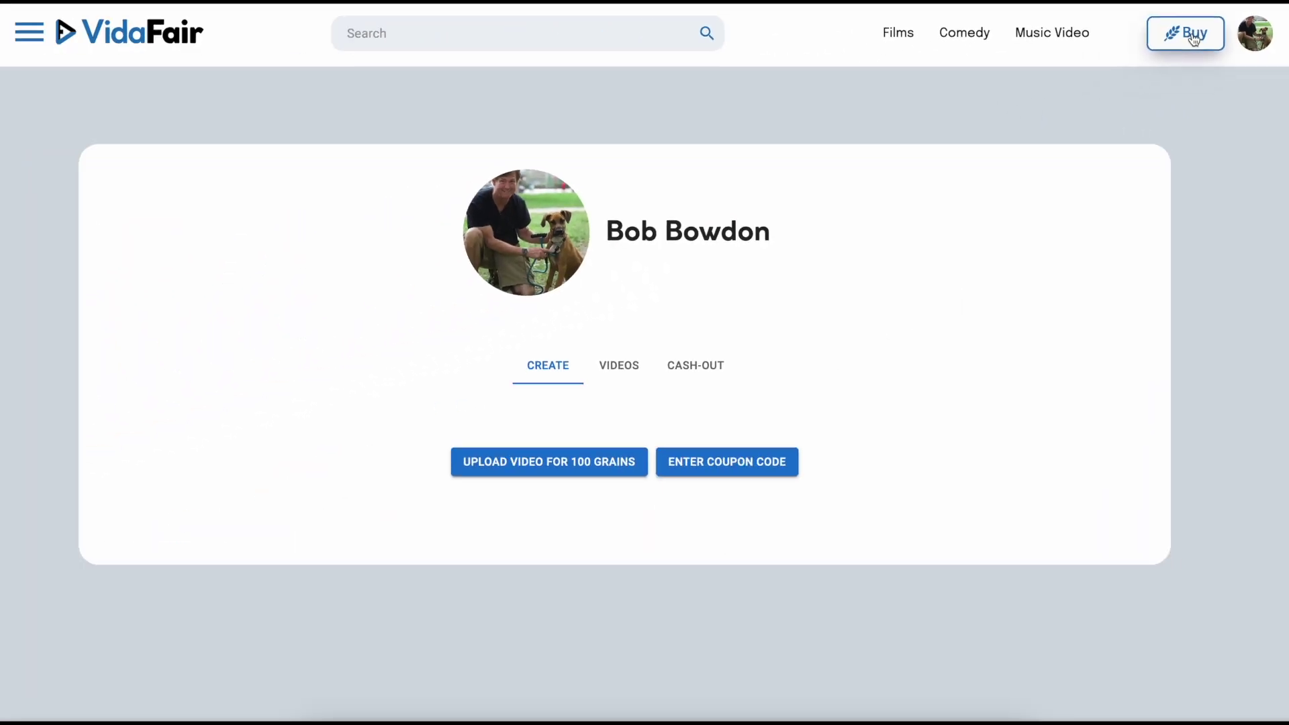
Step: Browse the grain plans, from 500 grains for $5.99 to 10000 for $95.99
click(967, 84)
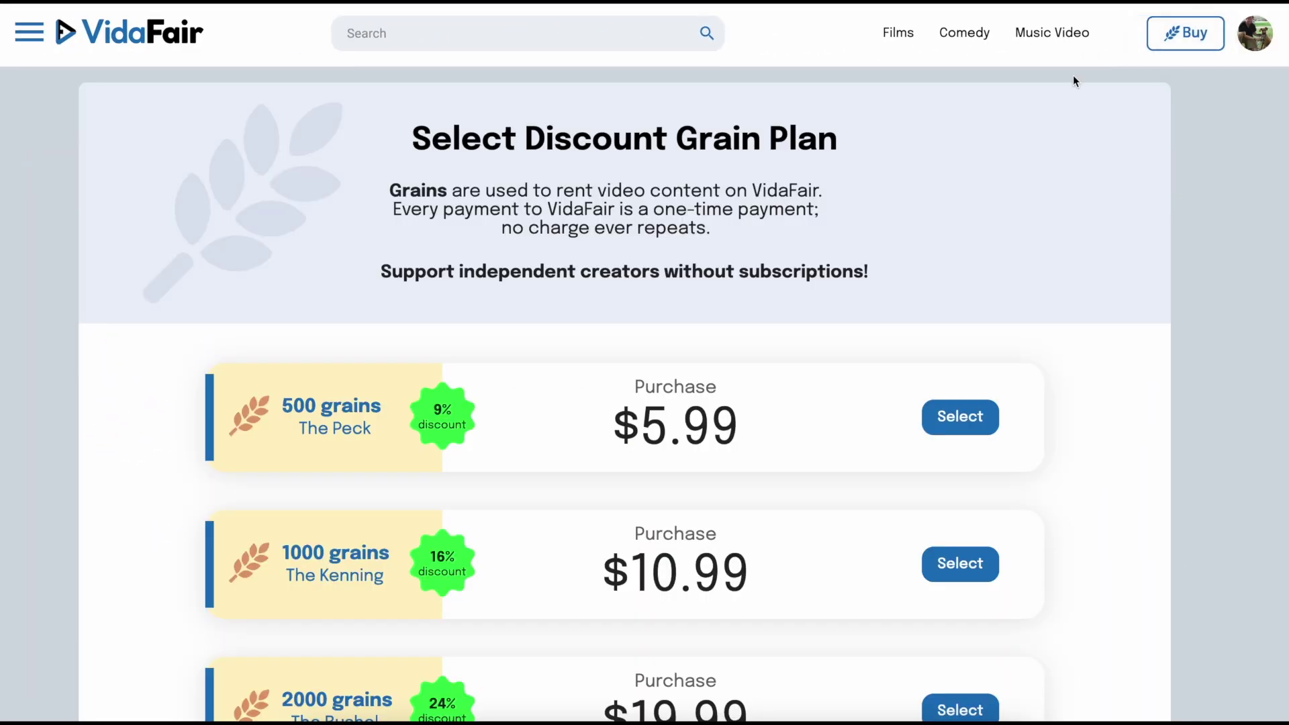
scroll(607, 480, down, 1)
scroll(614, 474, up, 1)
scroll(621, 466, down, 1)
scroll(699, 376, up, 1)
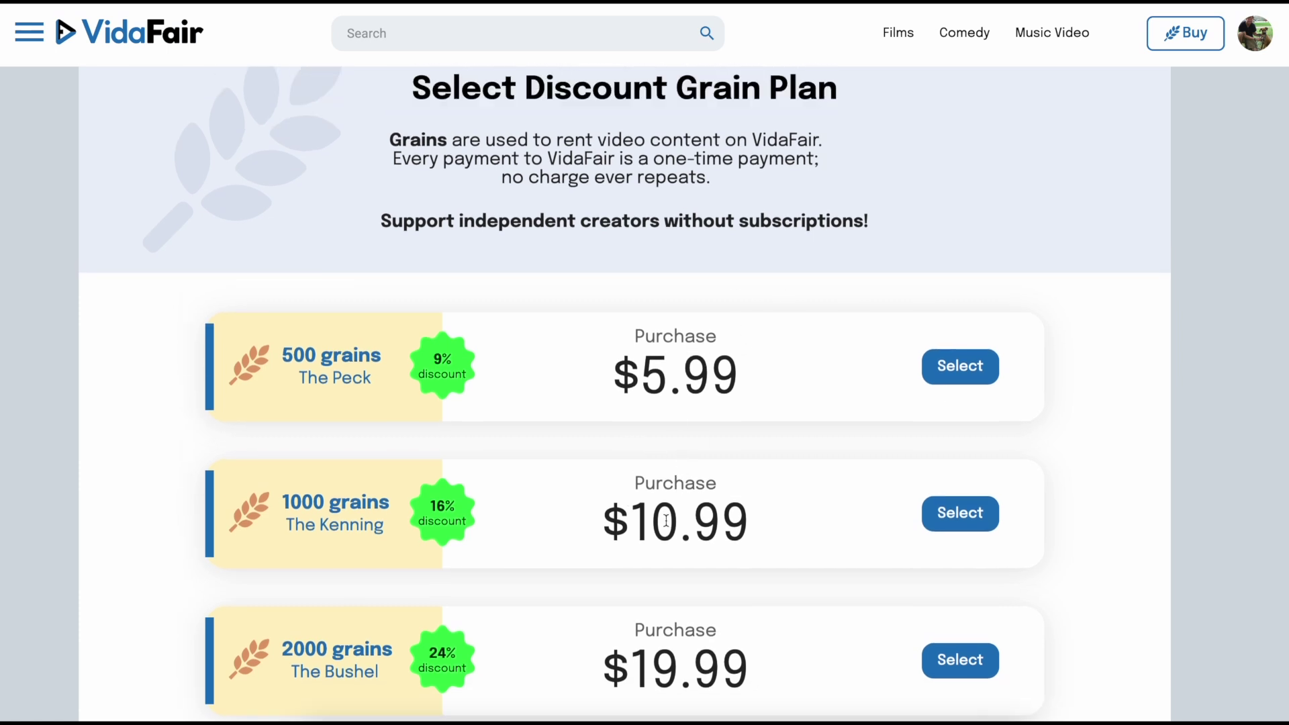
scroll(666, 520, down, 2)
scroll(668, 557, down, 1)
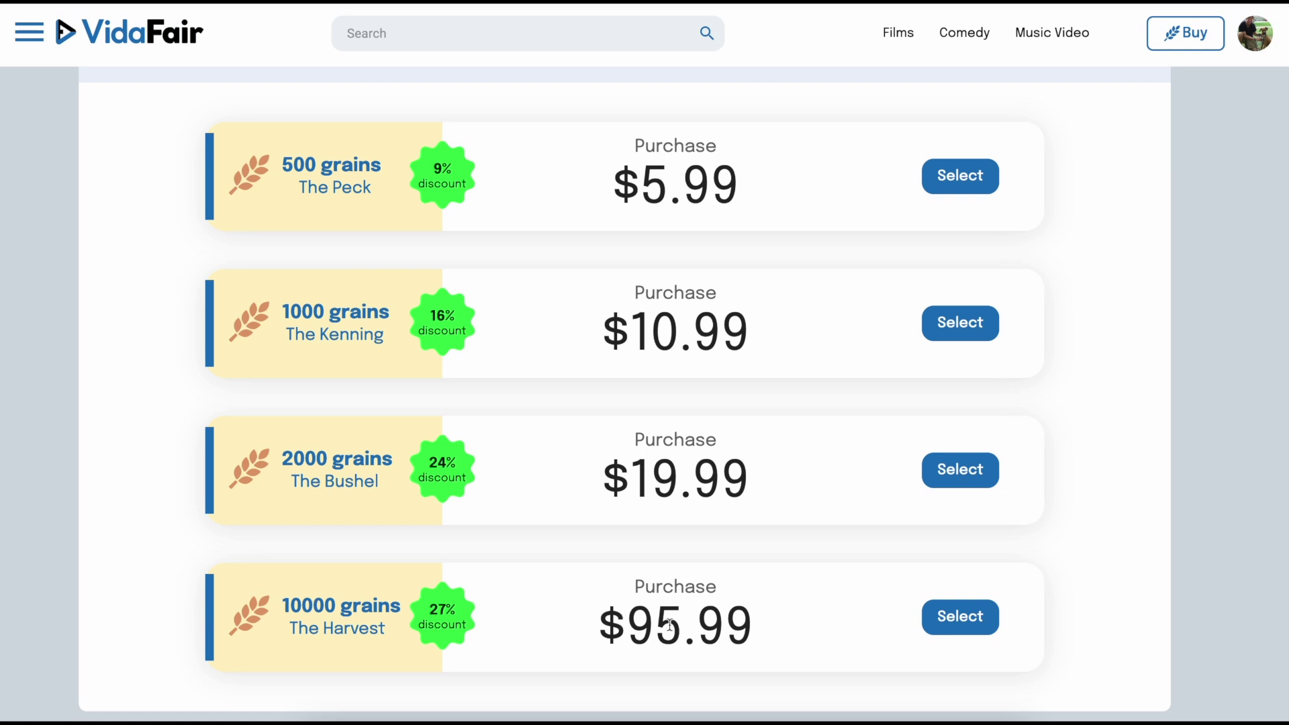
scroll(703, 623, up, 1)
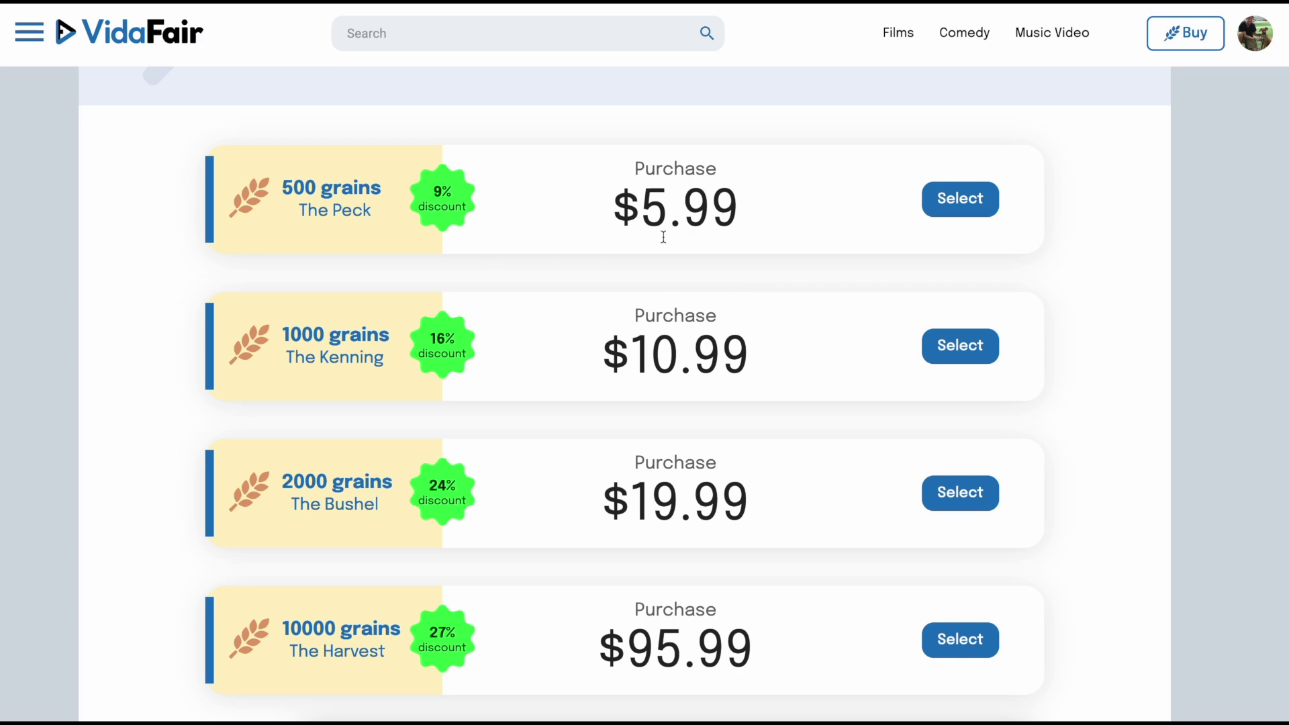
scroll(663, 236, up, 5)
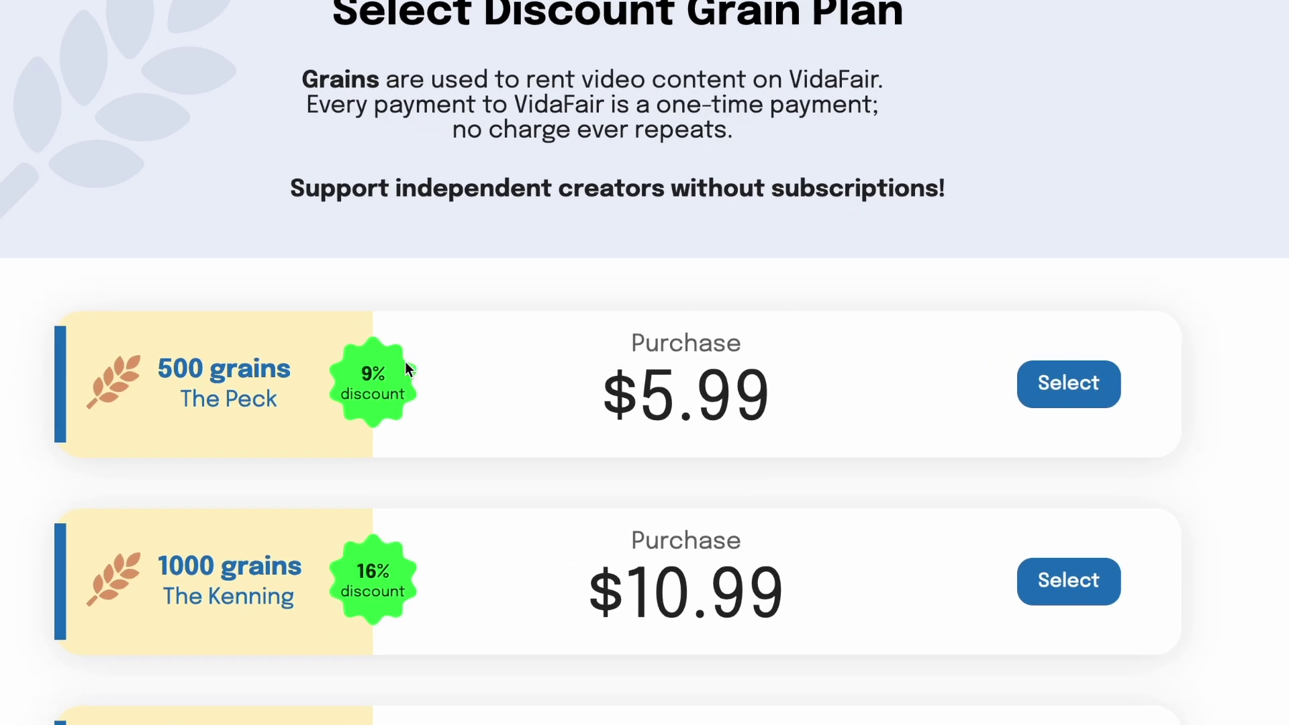
Step: Buy the 500-grain Peck plan for $5.99, paying by credit card
click(1069, 388)
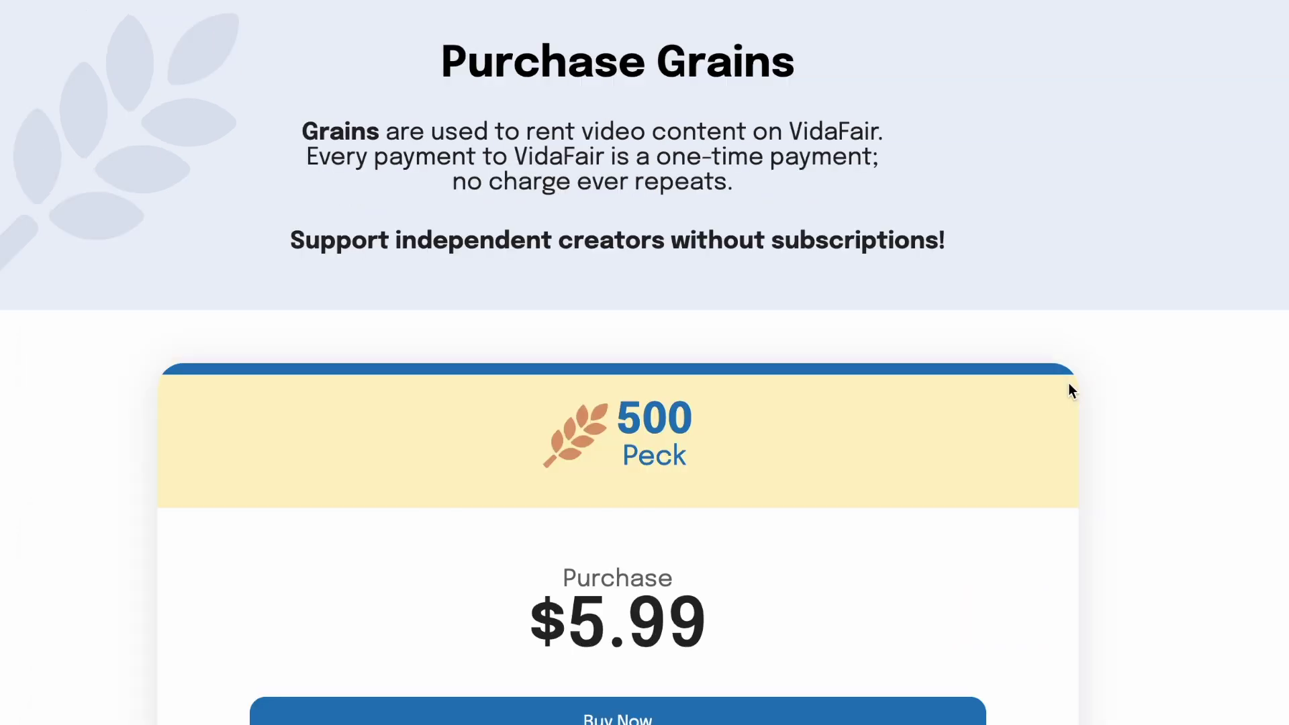
scroll(863, 396, down, 1)
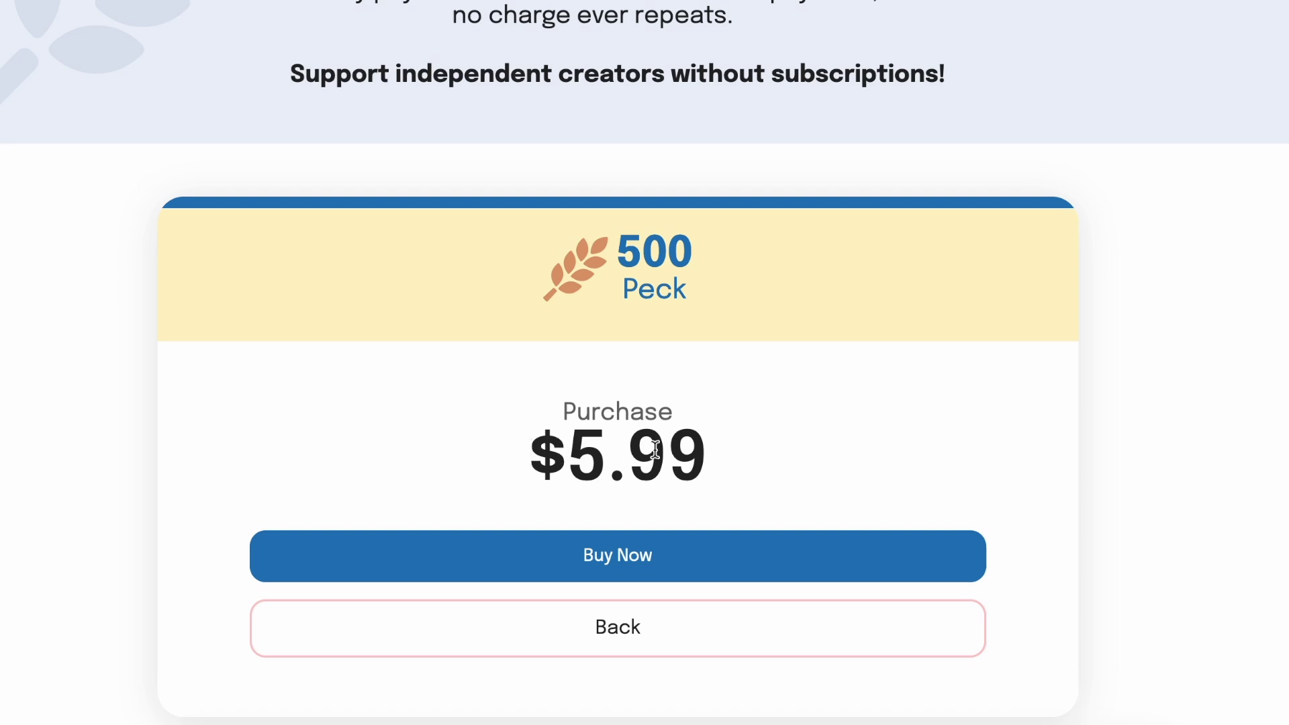
click(626, 569)
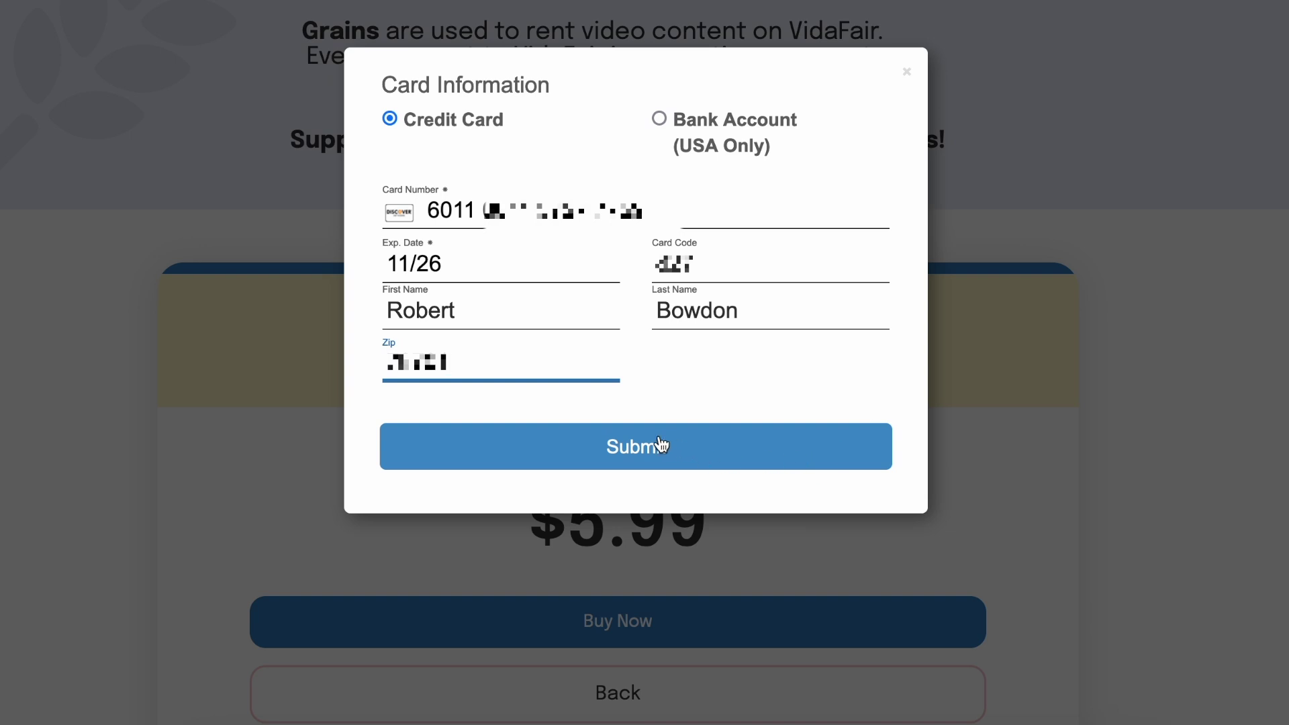
click(638, 449)
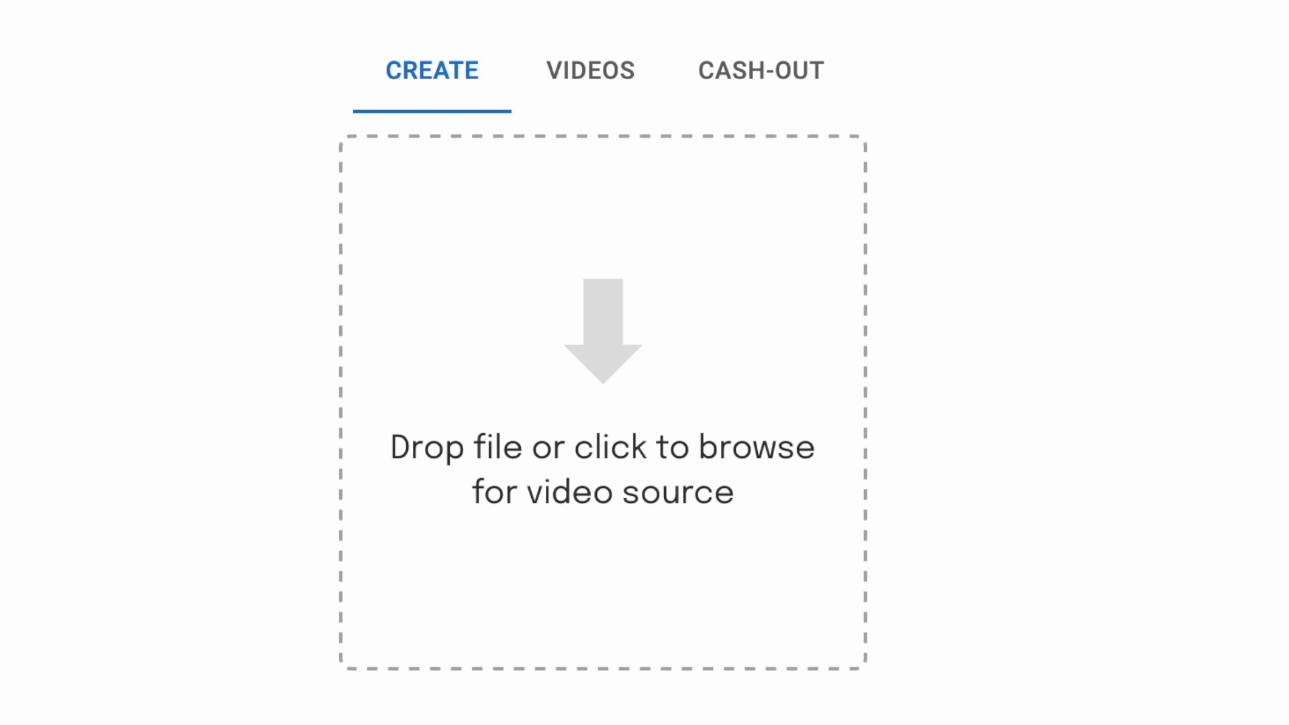
drag(924, 172, 184, 196)
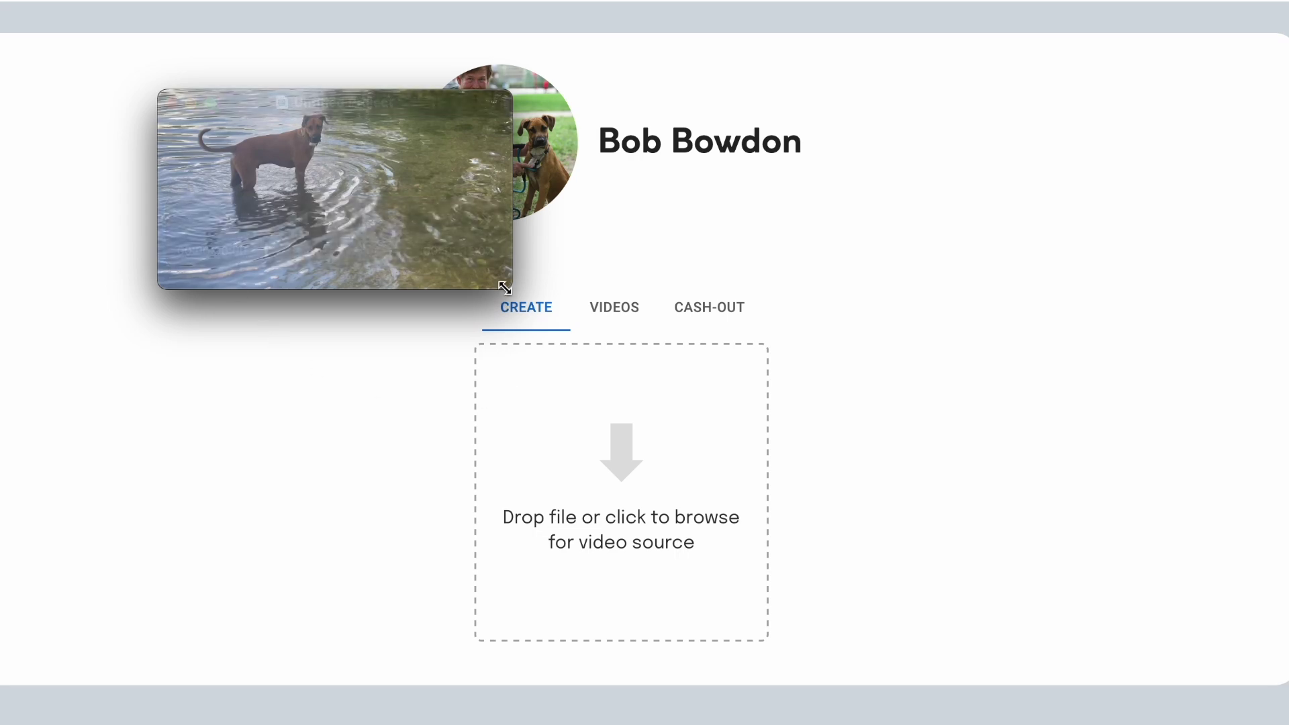
drag(508, 282, 1138, 688)
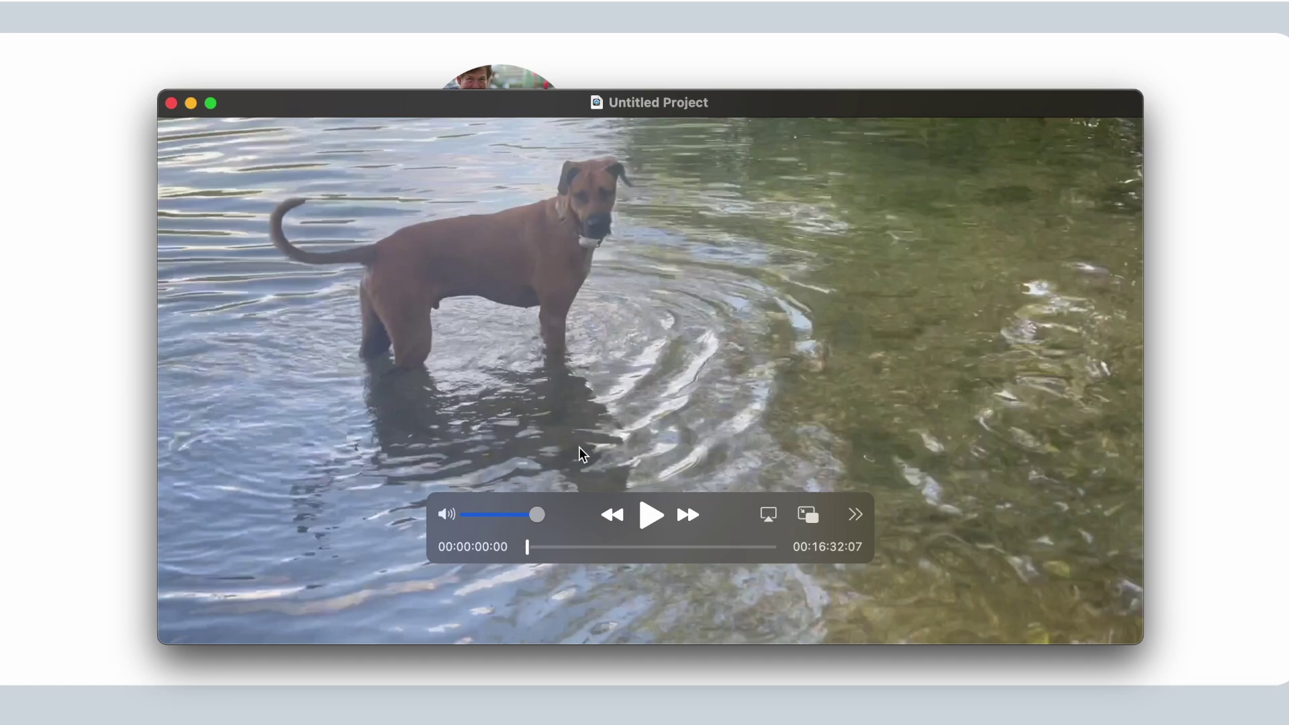
drag(528, 547, 556, 552)
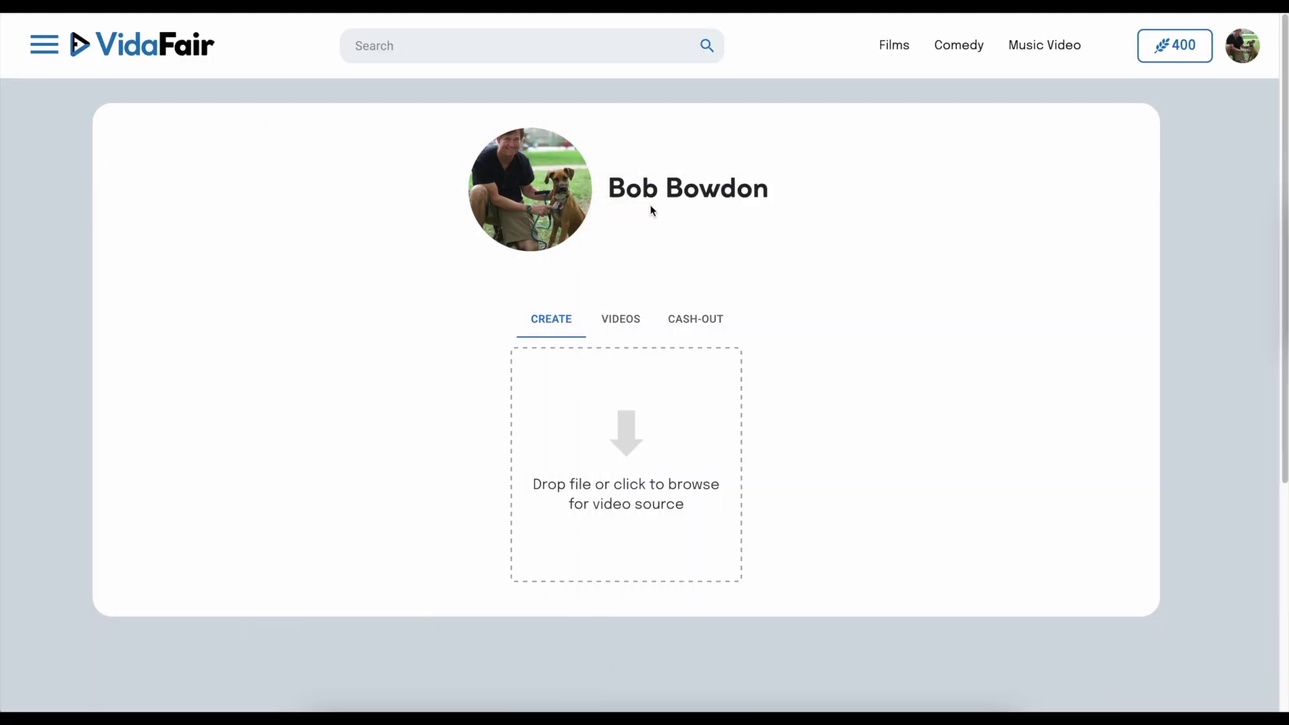
Step: Upload Moe fishing.mov and title the video 'Life Lessons from Moe'
drag(1141, 479, 581, 393)
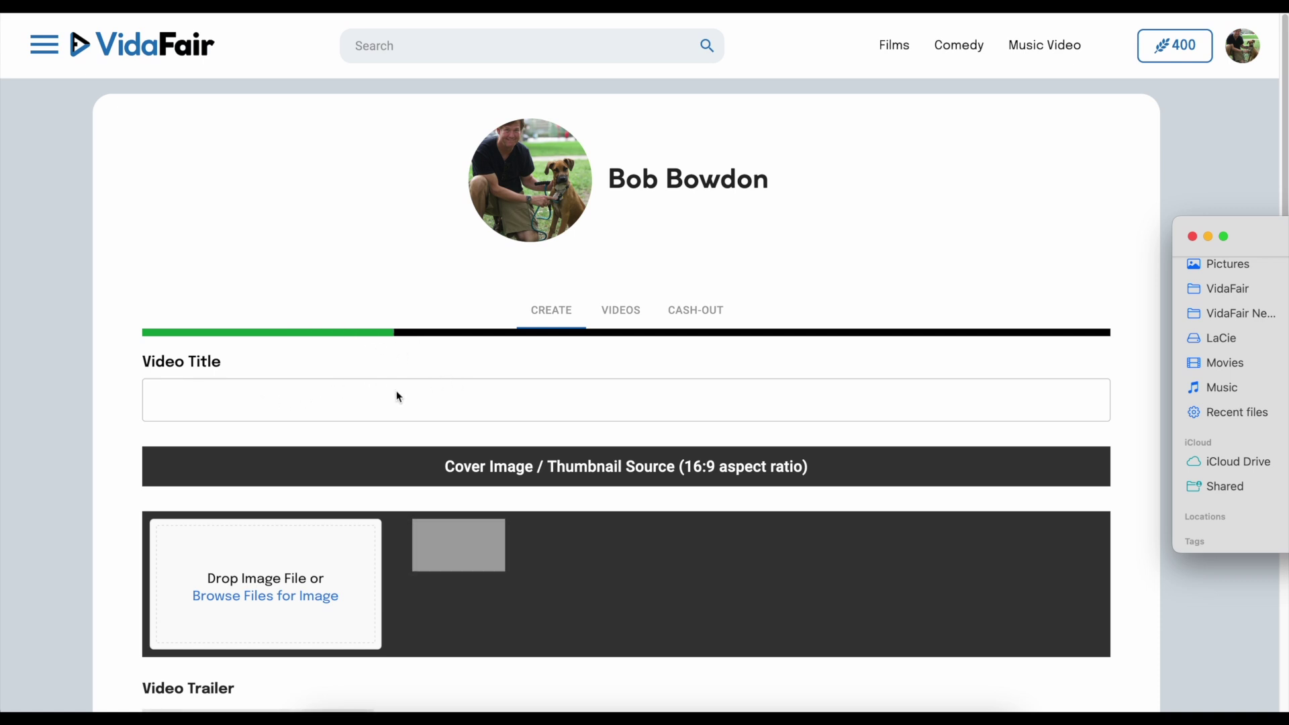
click(532, 419)
scroll(403, 302, down, 2)
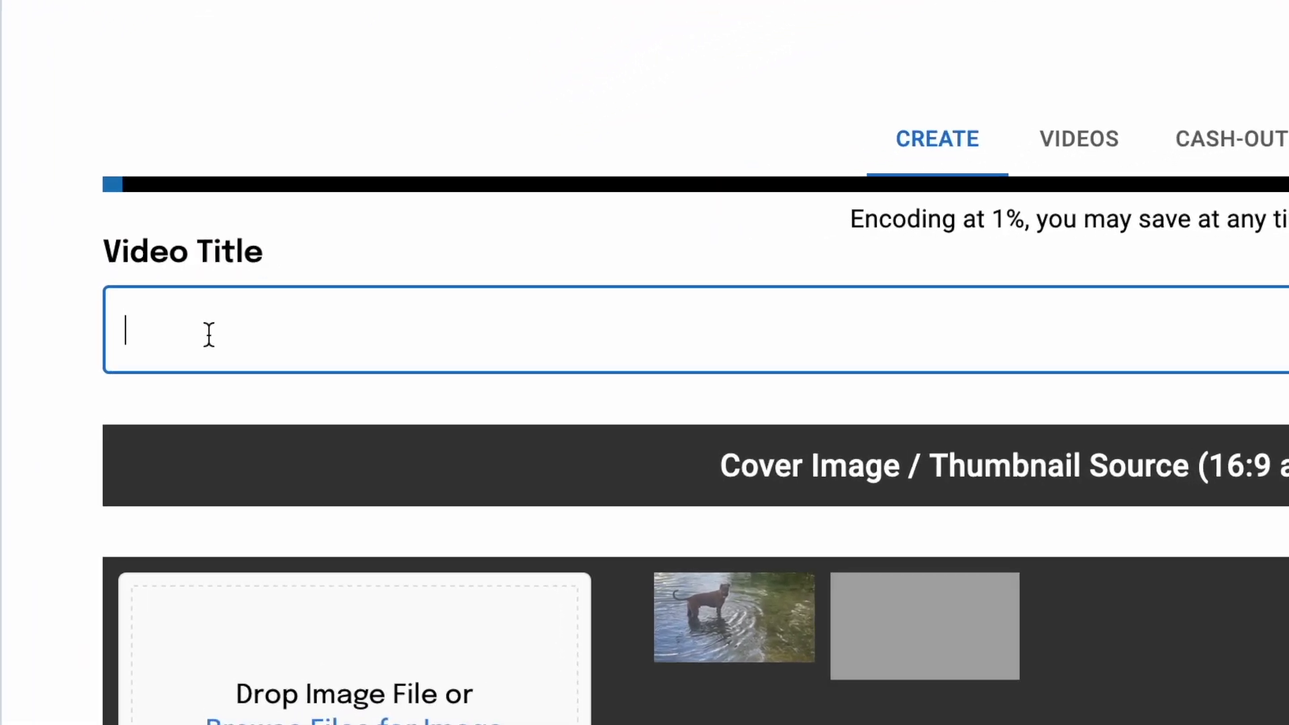
text(Life Lessons from Moe)
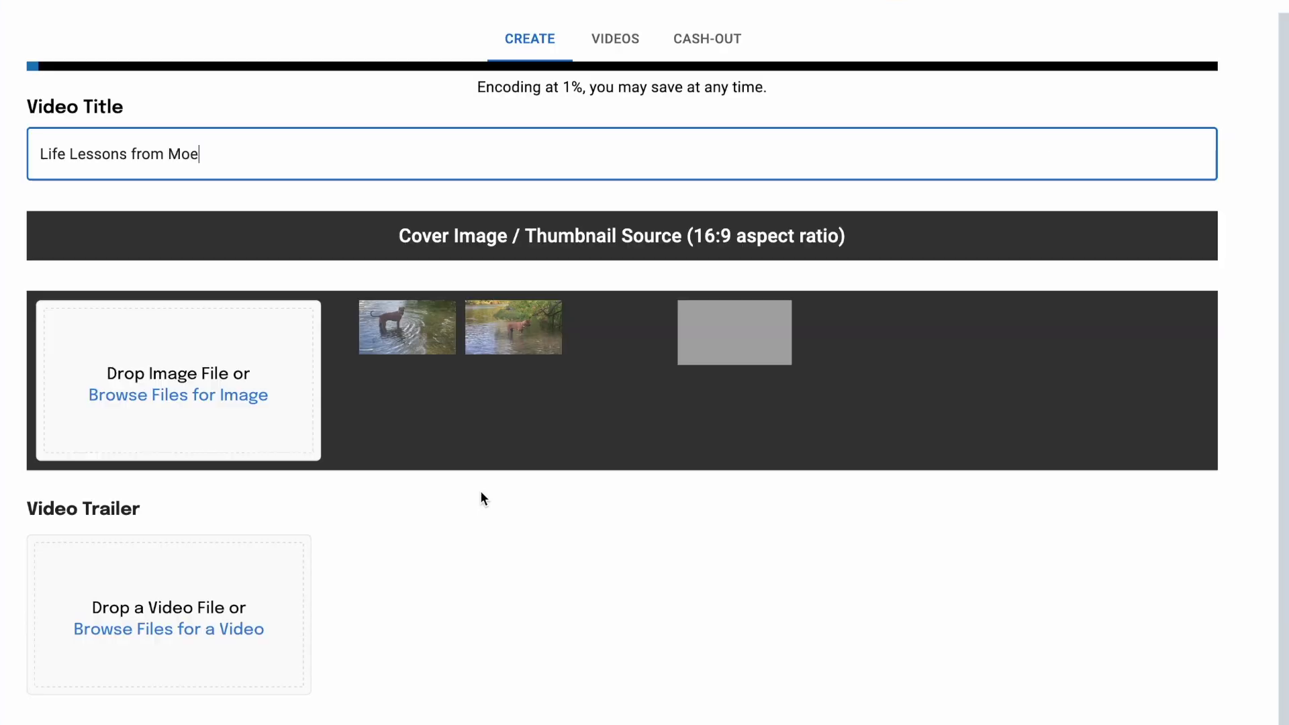
scroll(480, 496, up, 1)
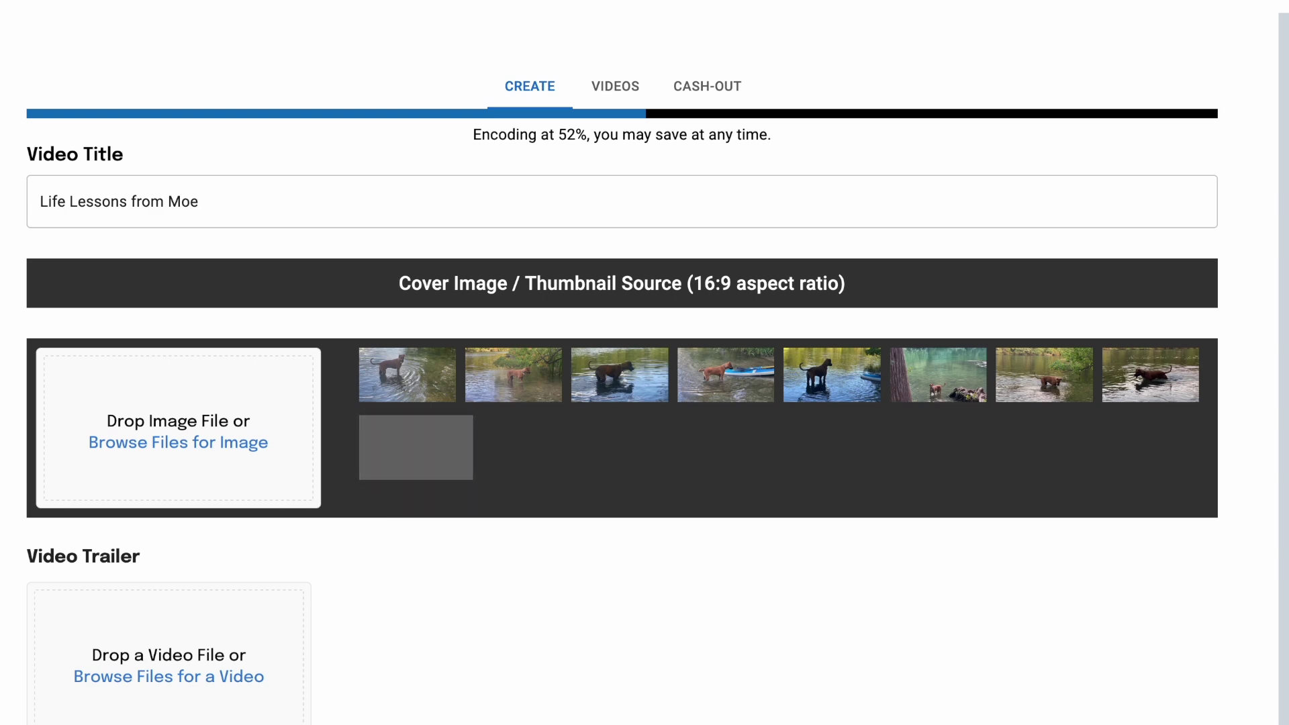
drag(1275, 269, 102, 393)
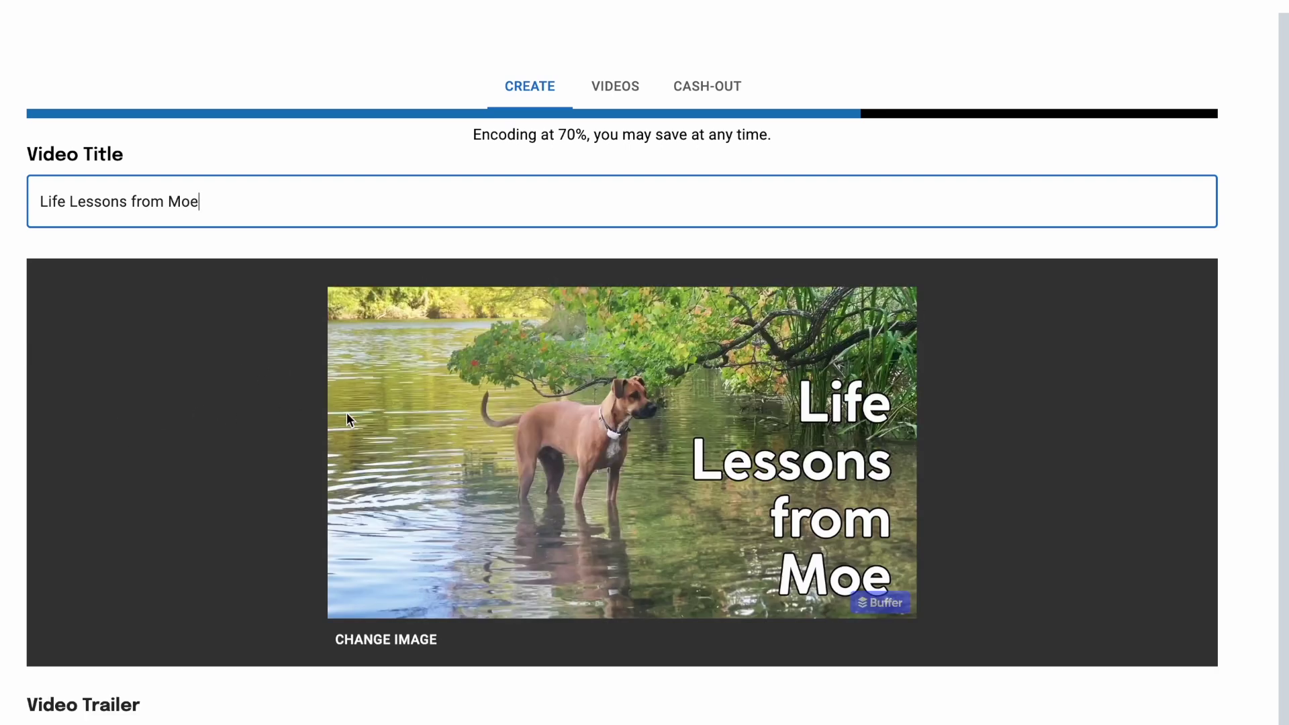
scroll(805, 508, down, 1)
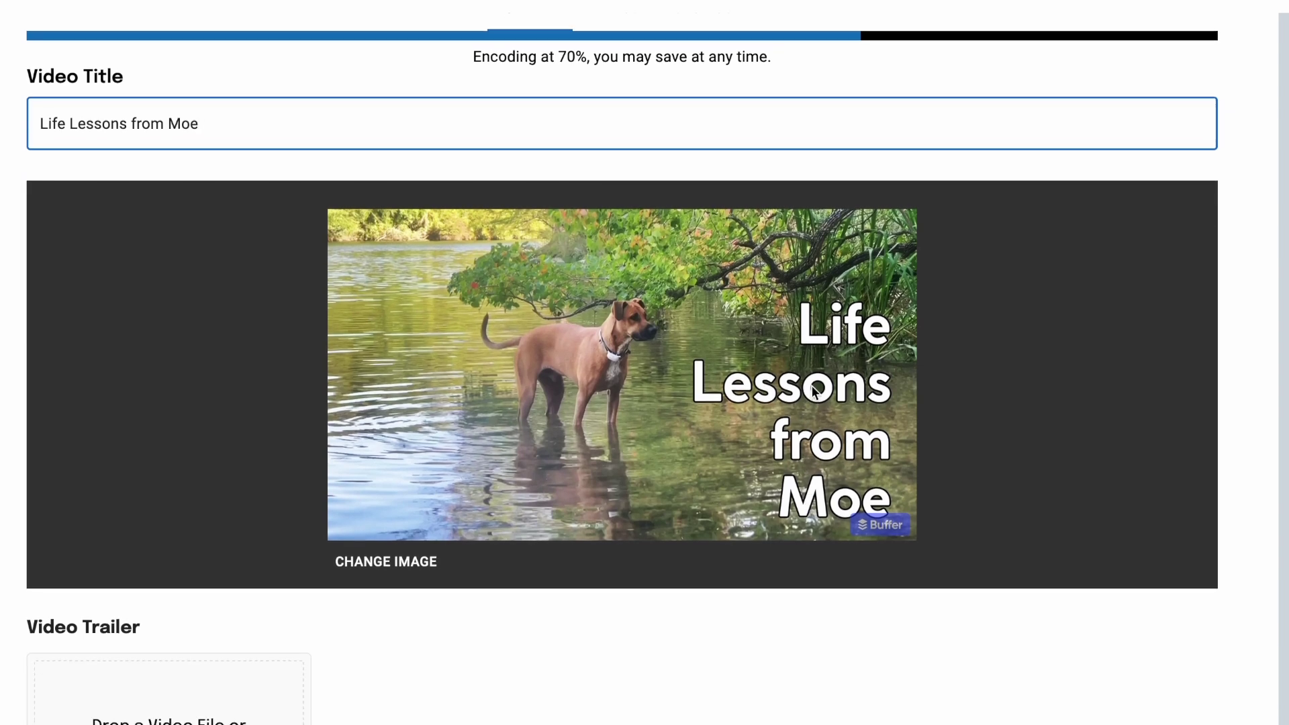
scroll(669, 317, down, 5)
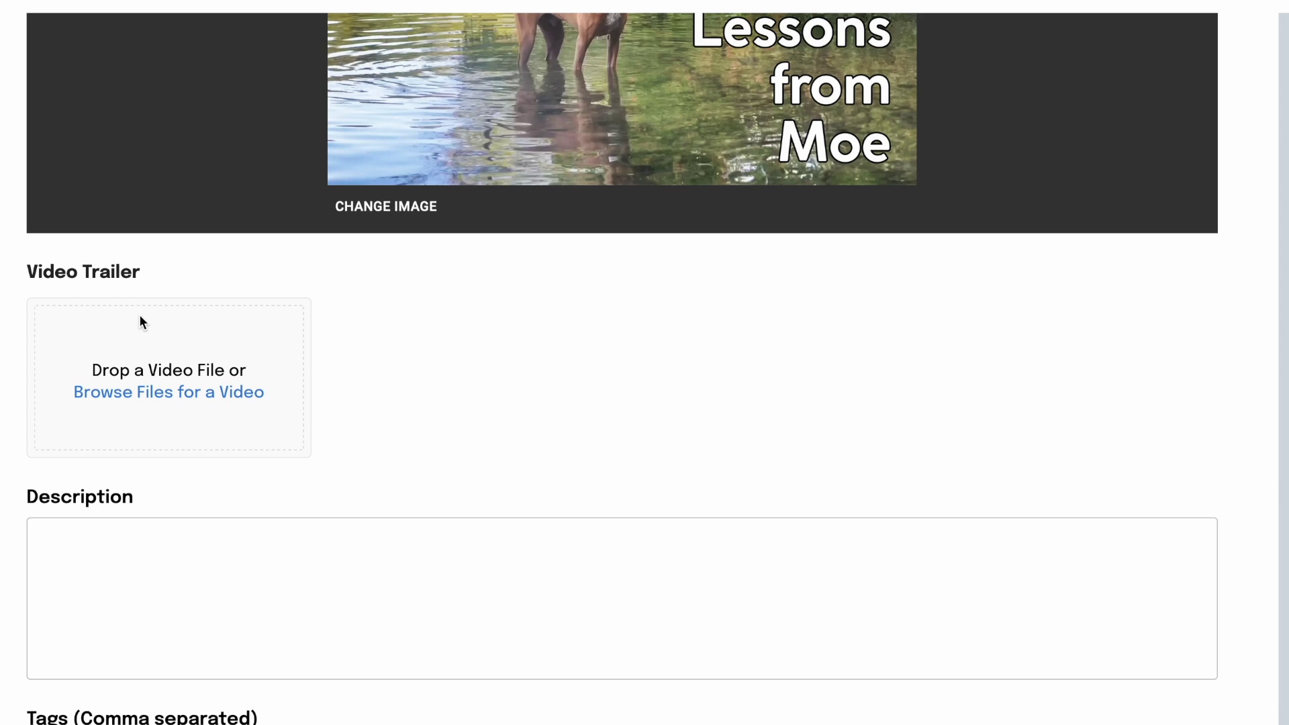
scroll(141, 321, down, 1)
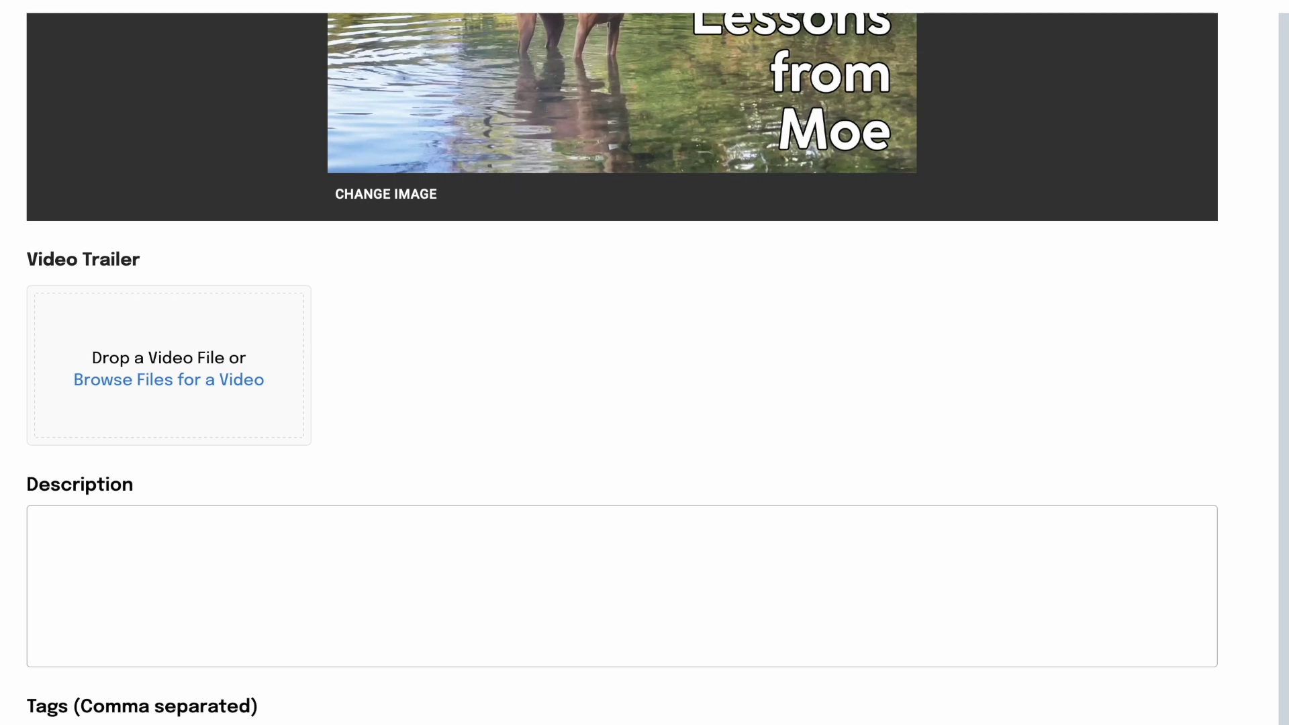
Step: Upload Moe fishing trailer.mov as the video's 16-second trailer
drag(1288, 258, 102, 347)
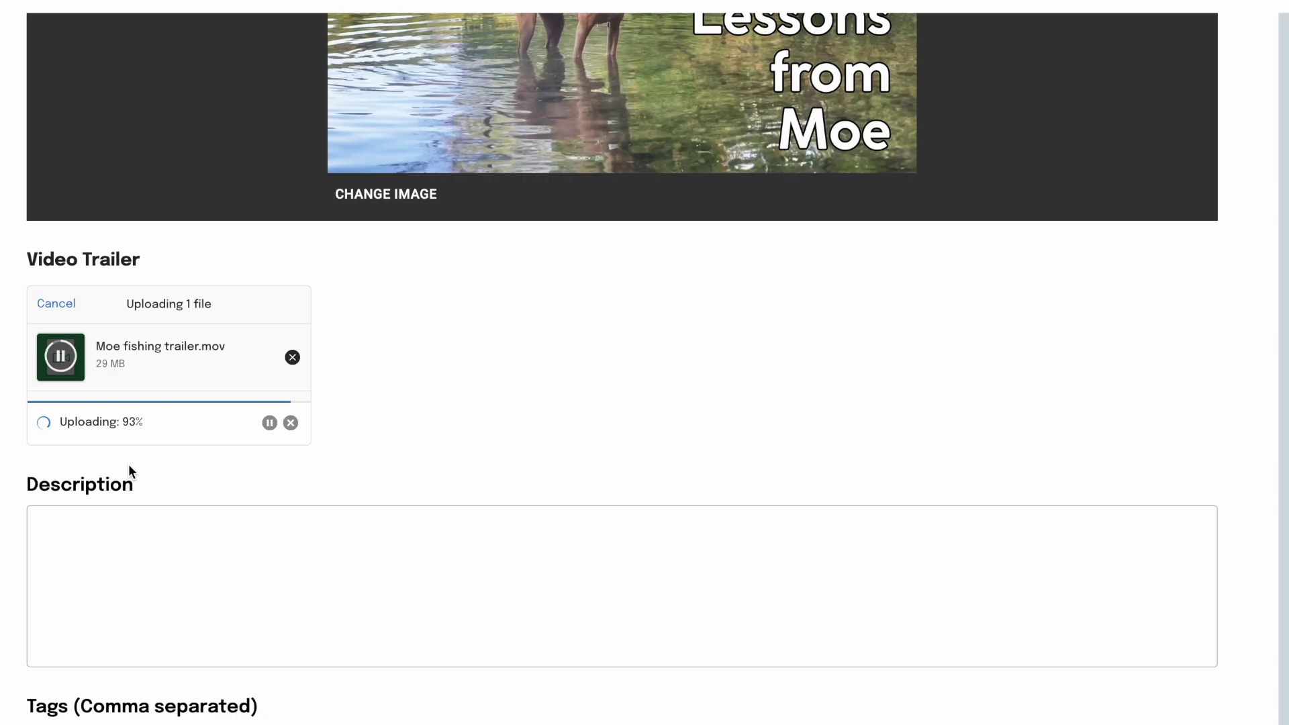
scroll(291, 461, down, 6)
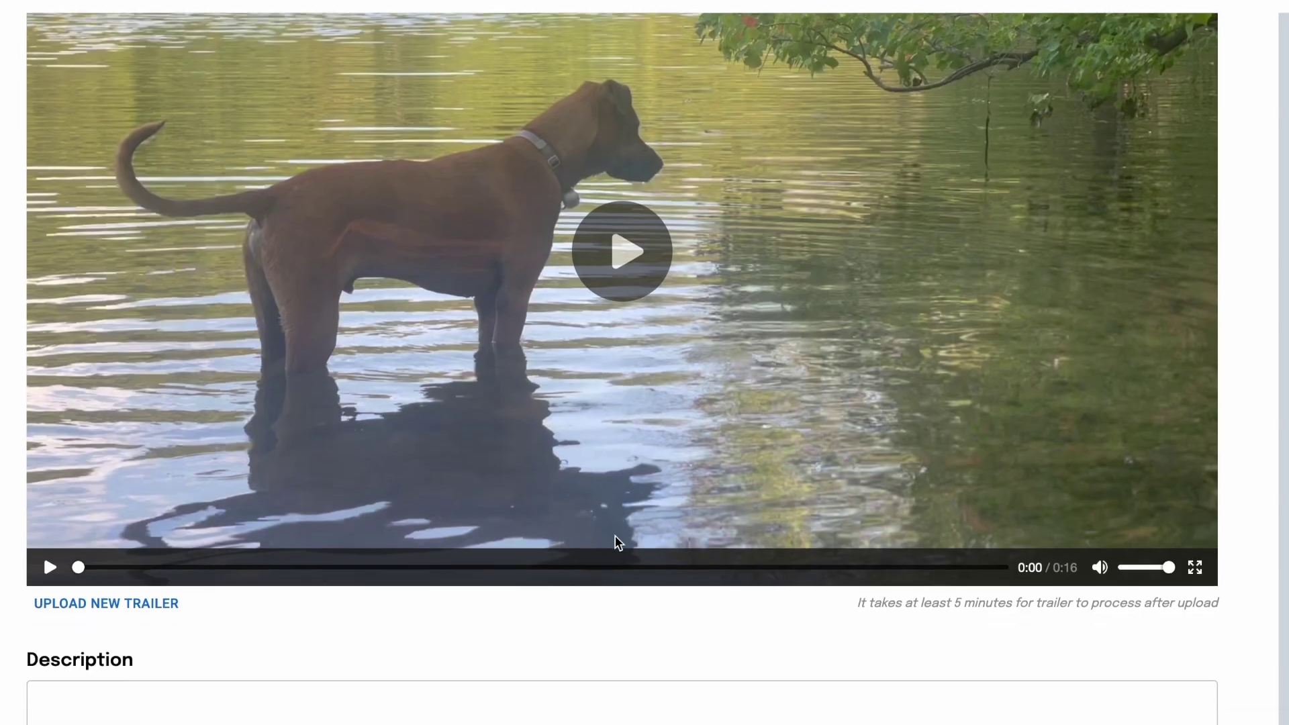
scroll(614, 537, up, 4)
scroll(614, 535, up, 5)
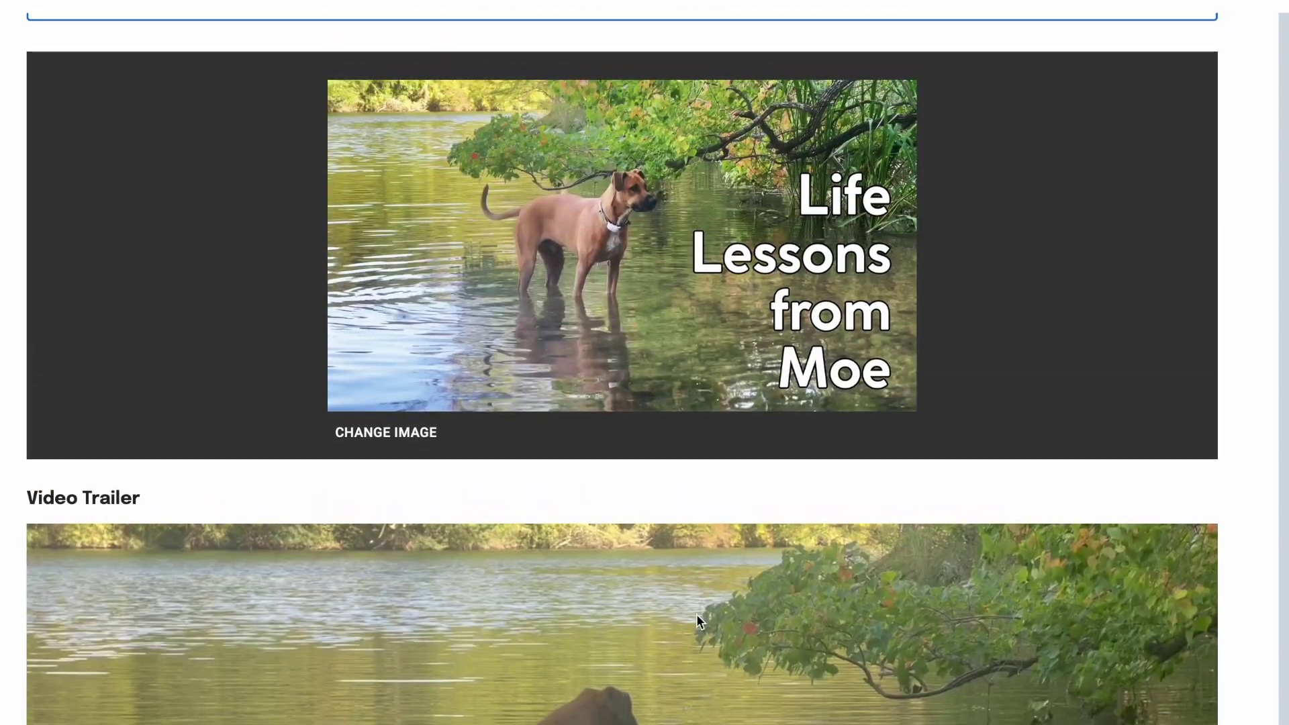
scroll(680, 658, down, 10)
scroll(681, 658, up, 1)
click(409, 704)
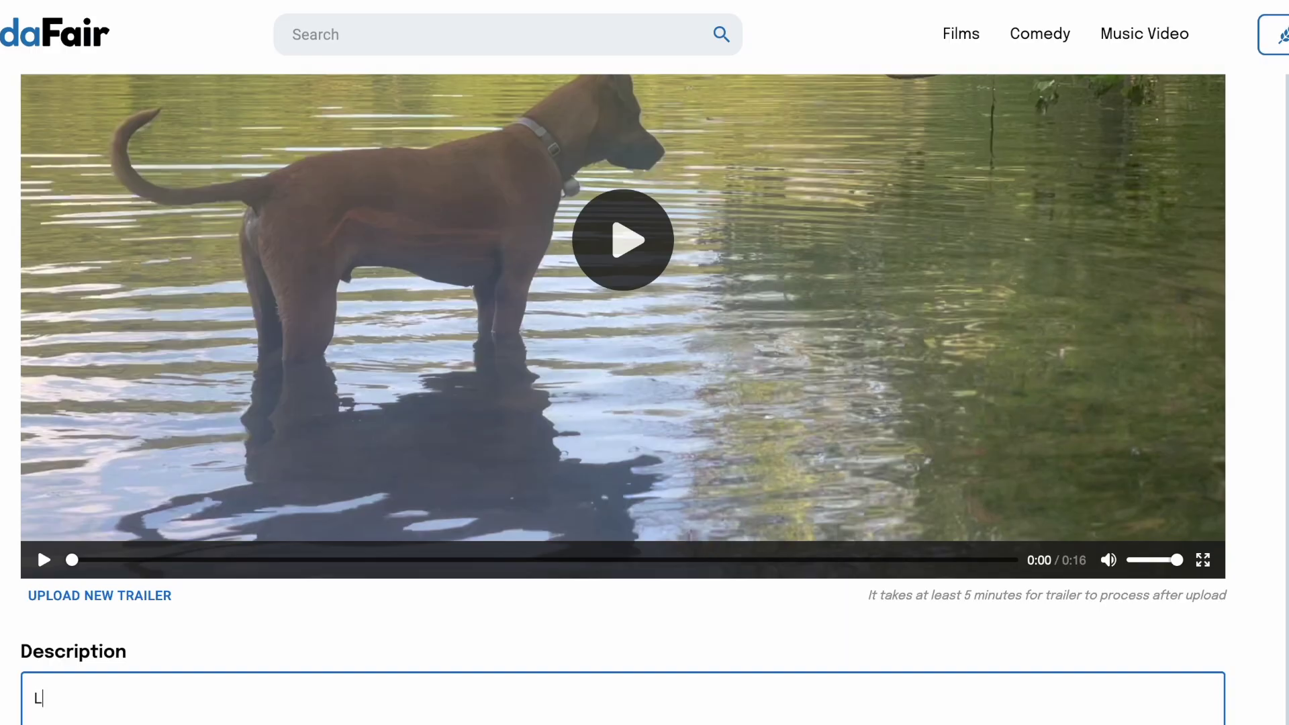
Step: Enter the description 'Life lessons from Moe, the philosopher dog.'
text(Life le)
text(ssons from M)
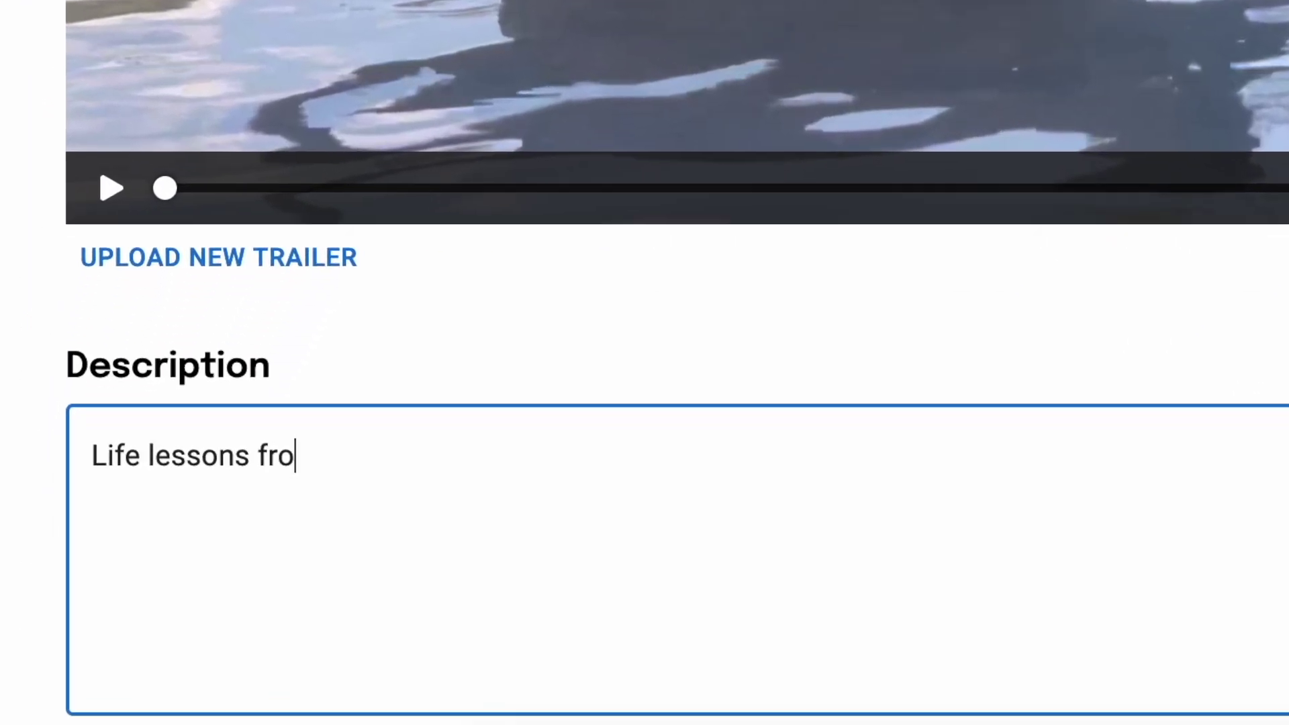
text(oe, )
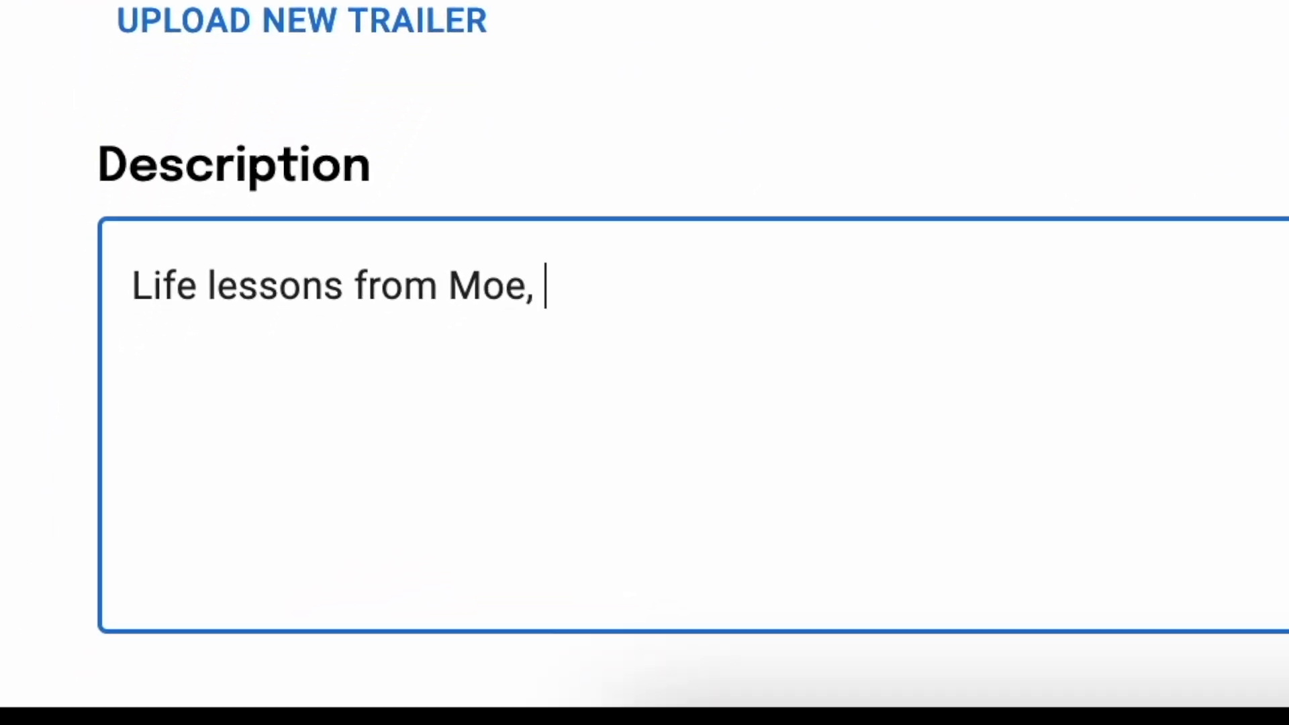
text(the phil)
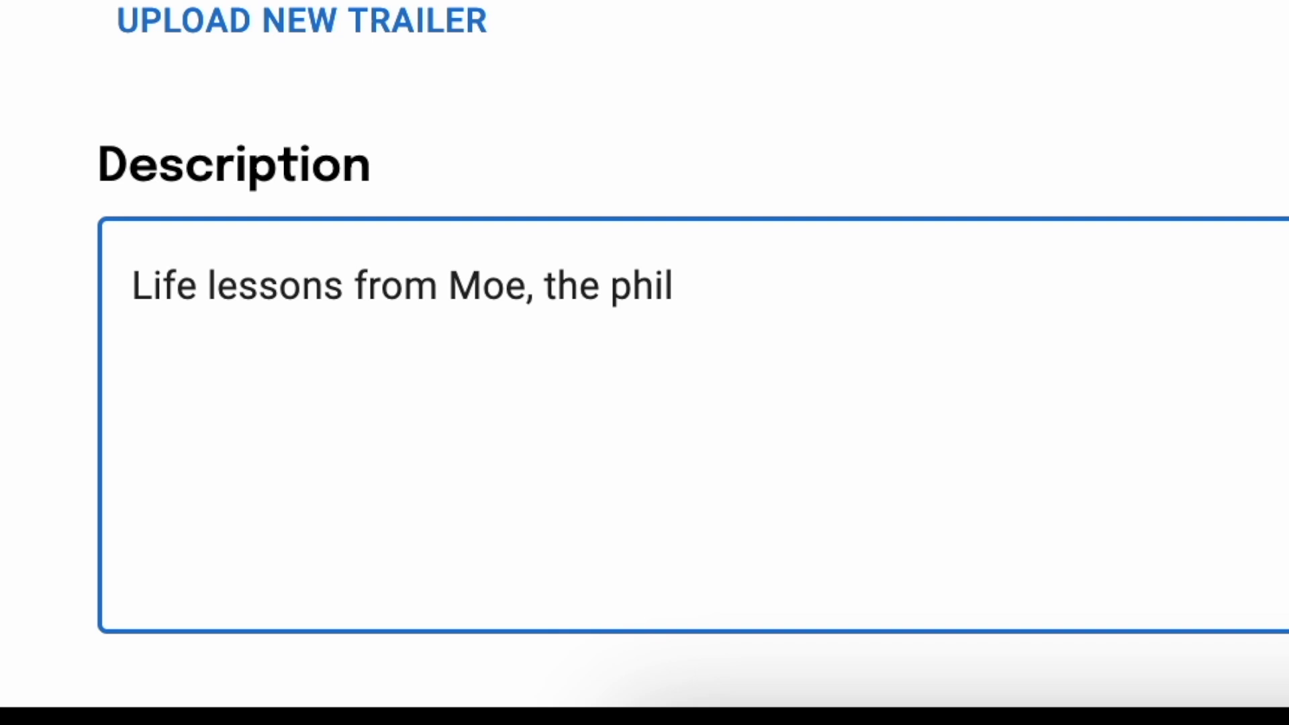
text(osopher dog.)
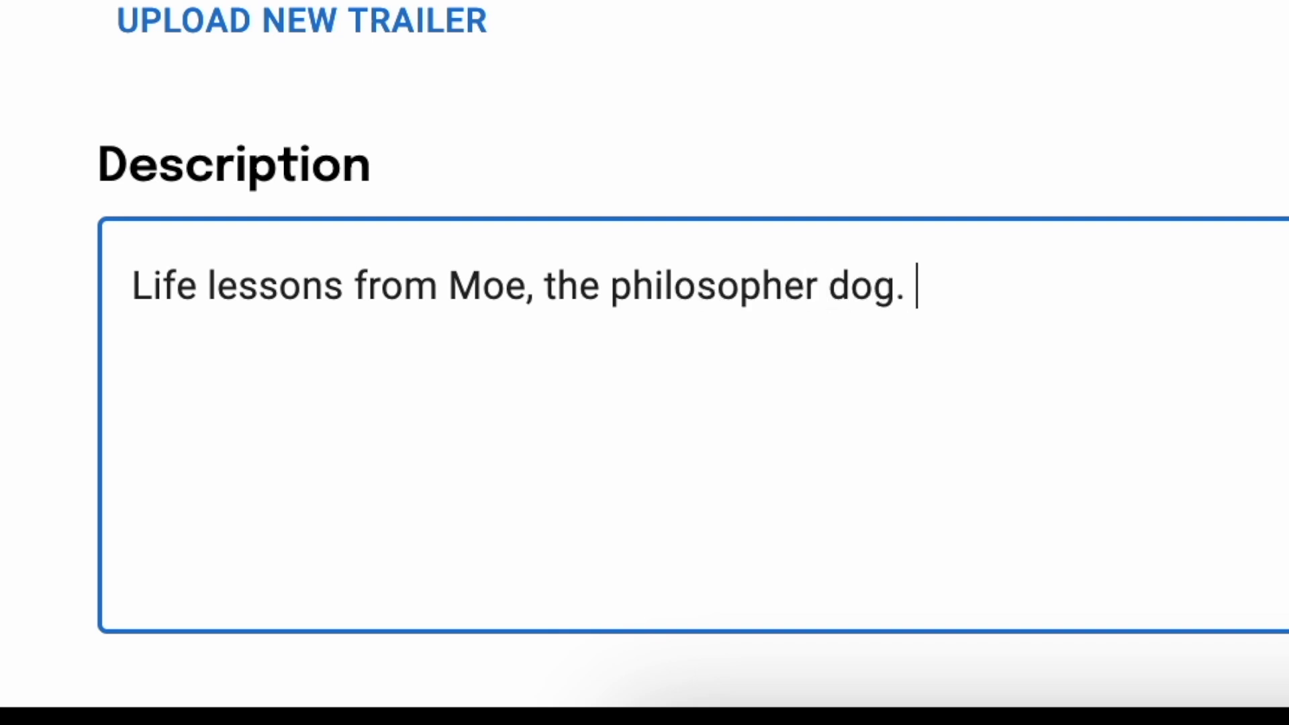
scroll(1122, 268, down, 5)
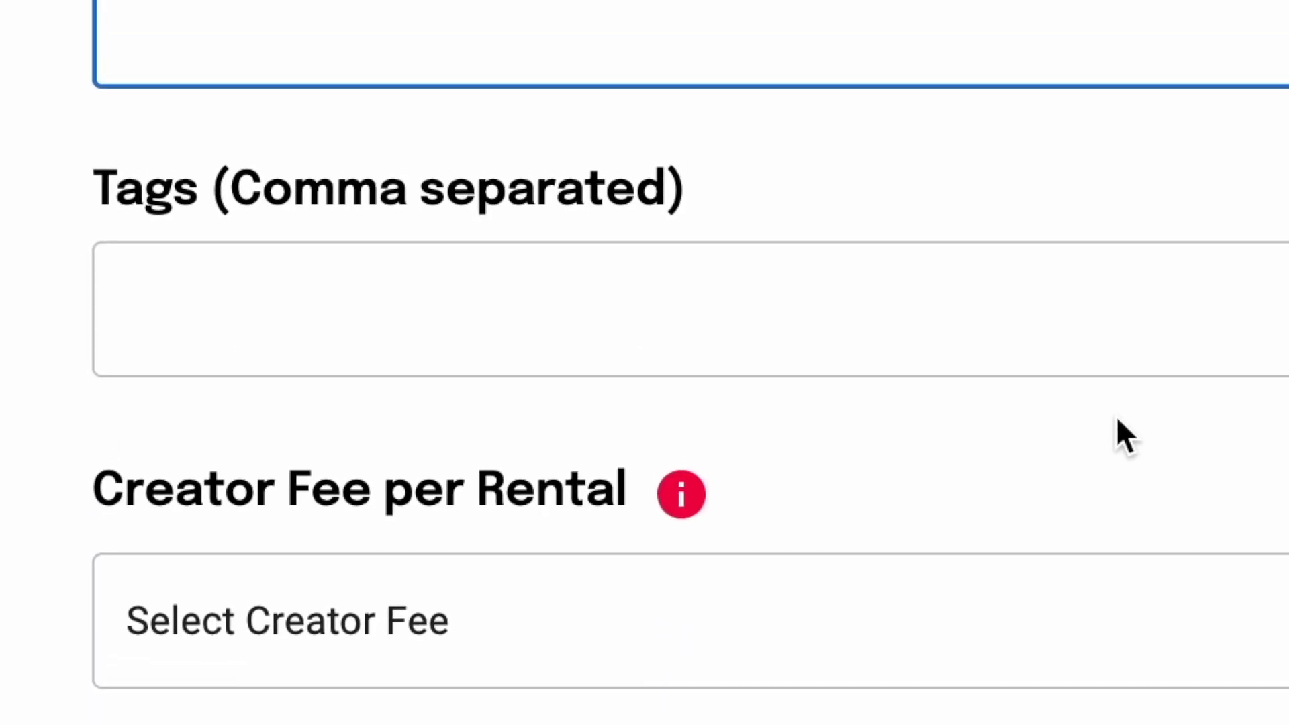
scroll(1117, 470, down, 3)
scroll(1117, 512, up, 1)
Step: Type the tags 'dogs, fishing, fun, funny' into the Tags field
click(765, 230)
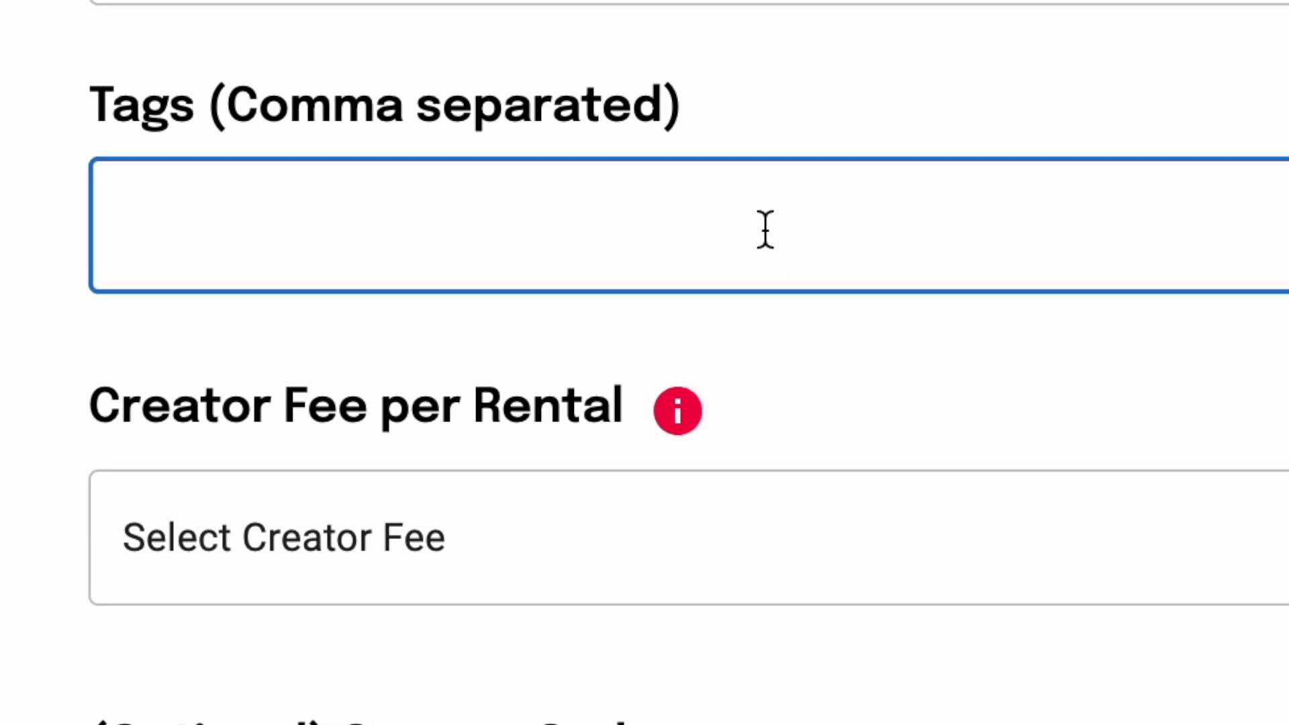
scroll(766, 231, down, 1)
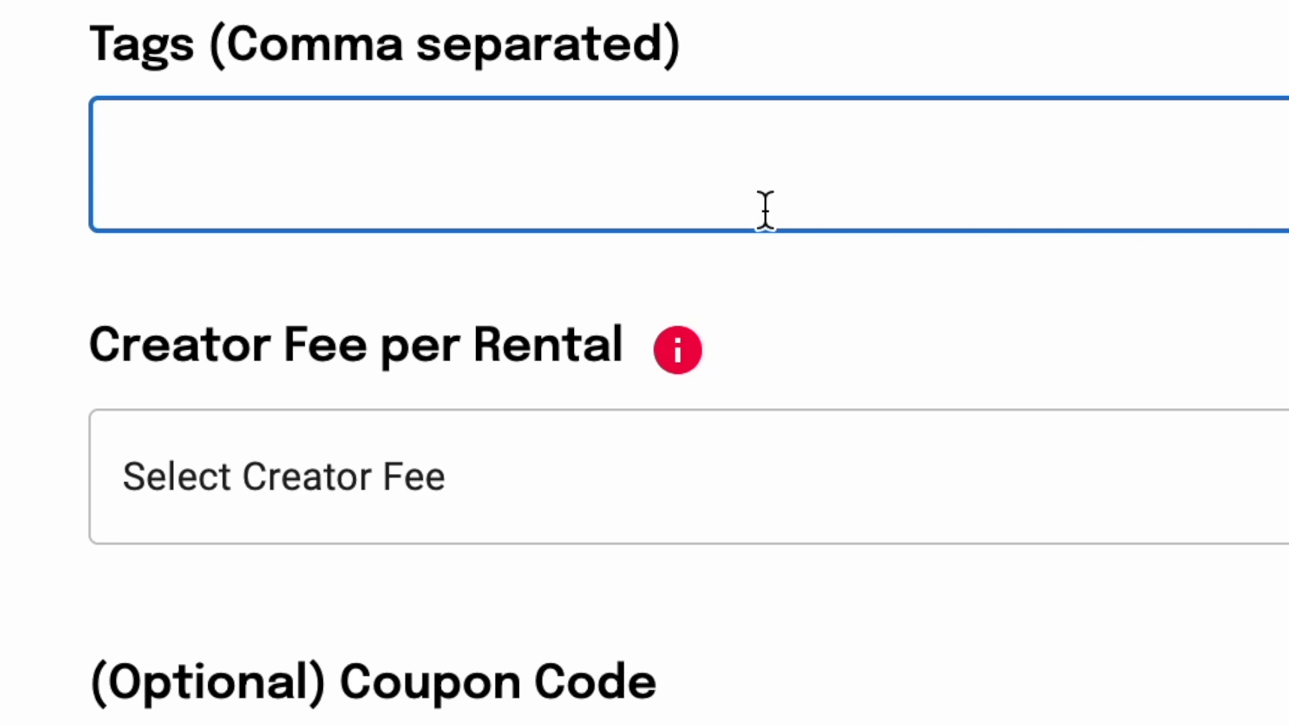
text(dogs, fishing, fun, fu)
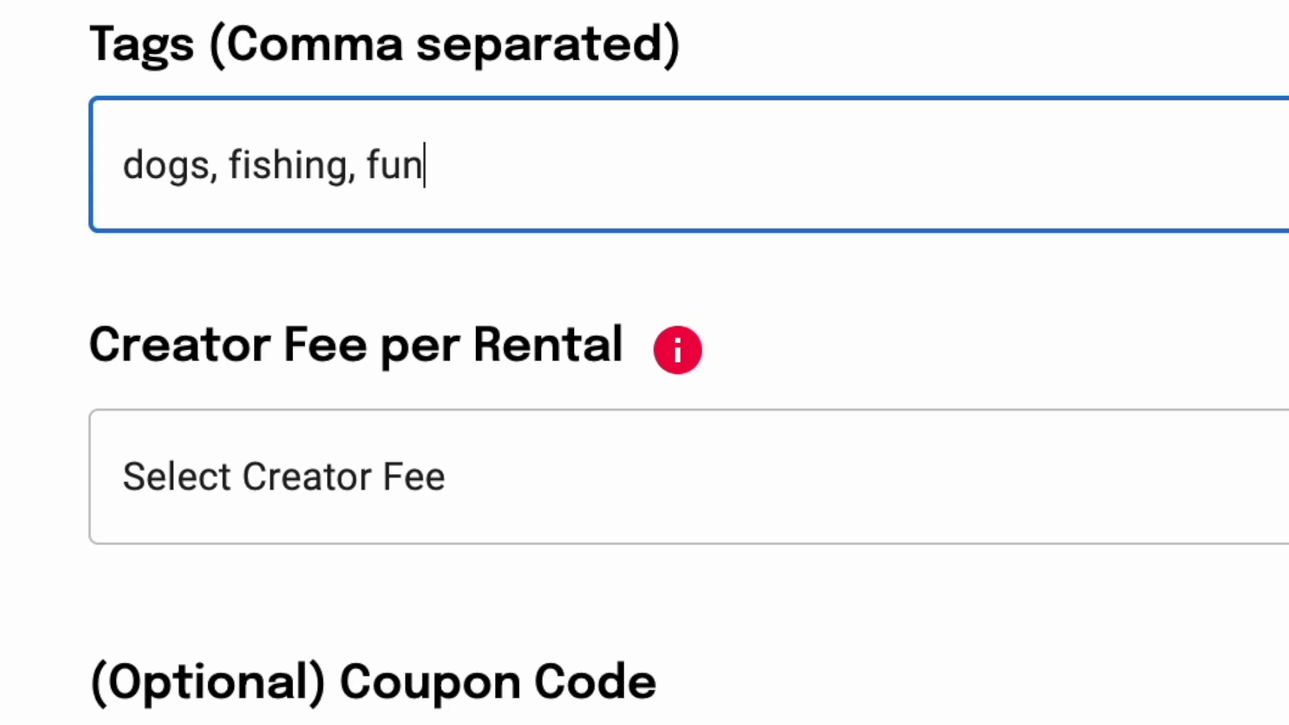
text(nny)
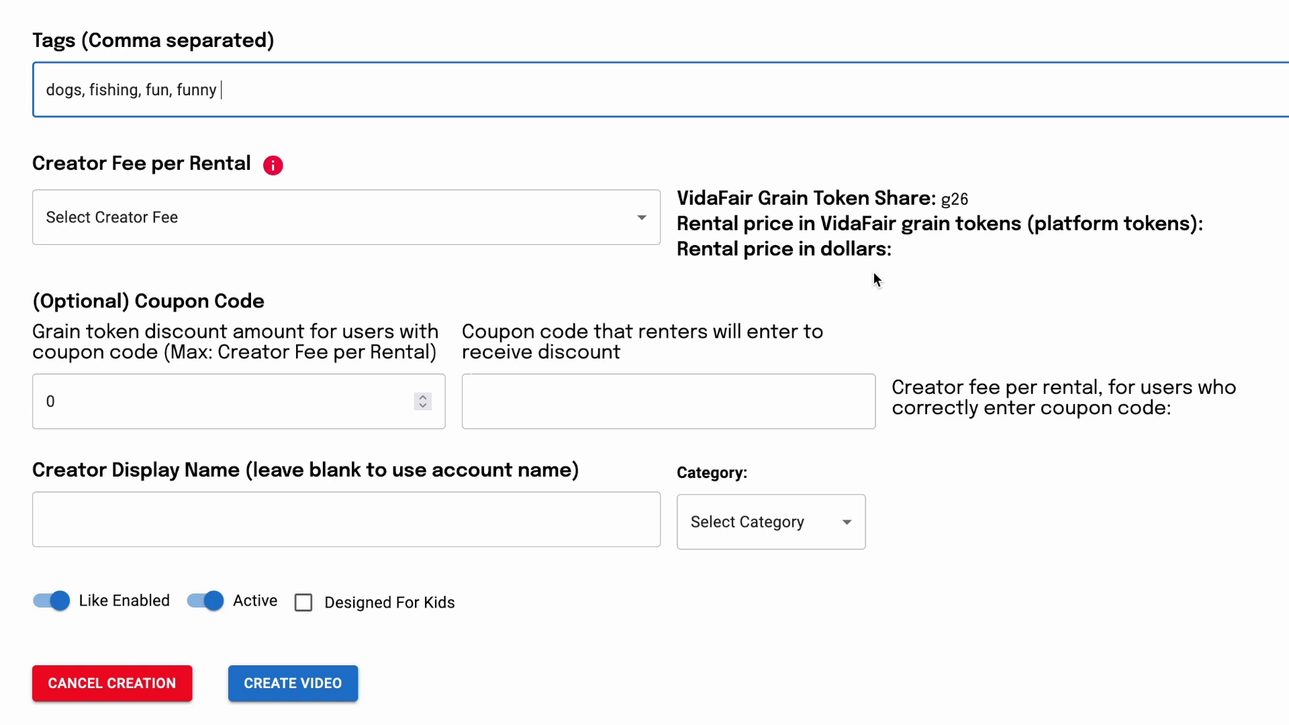
Step: Finish the tags, try a $0.45 creator fee, then choose $1.25 (g125) instead
click(974, 232)
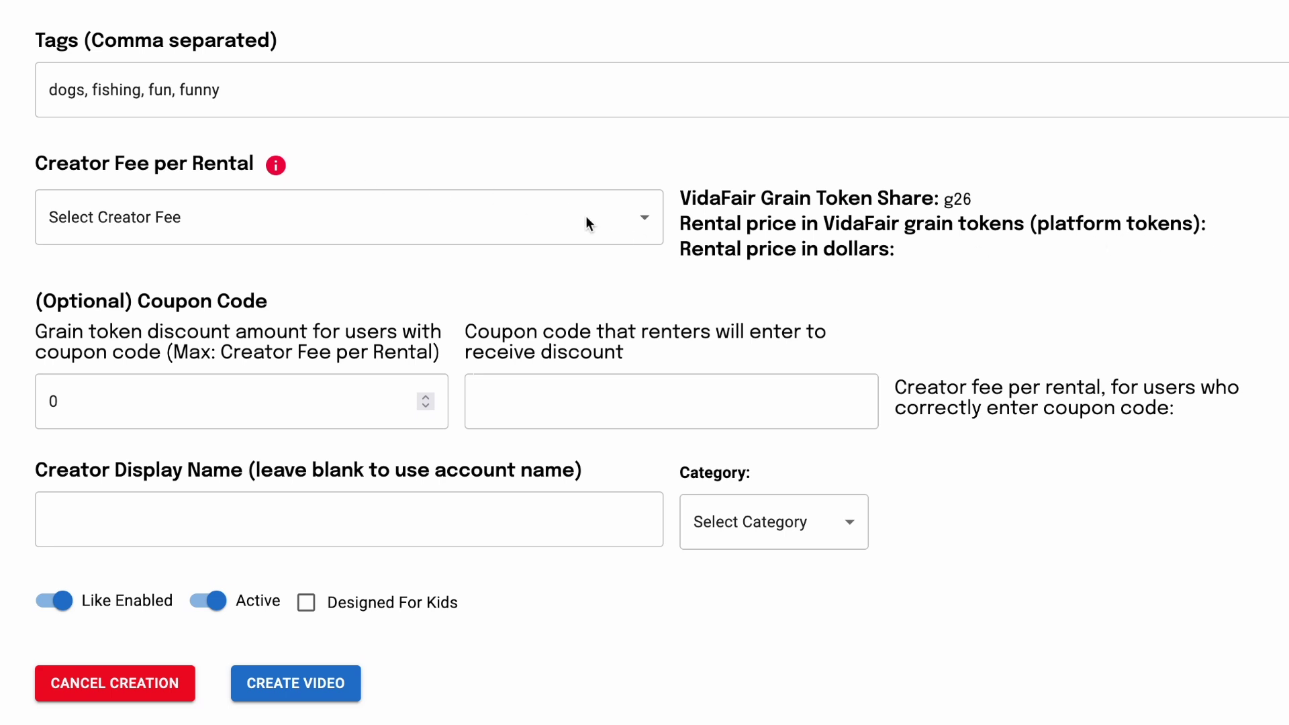
click(645, 224)
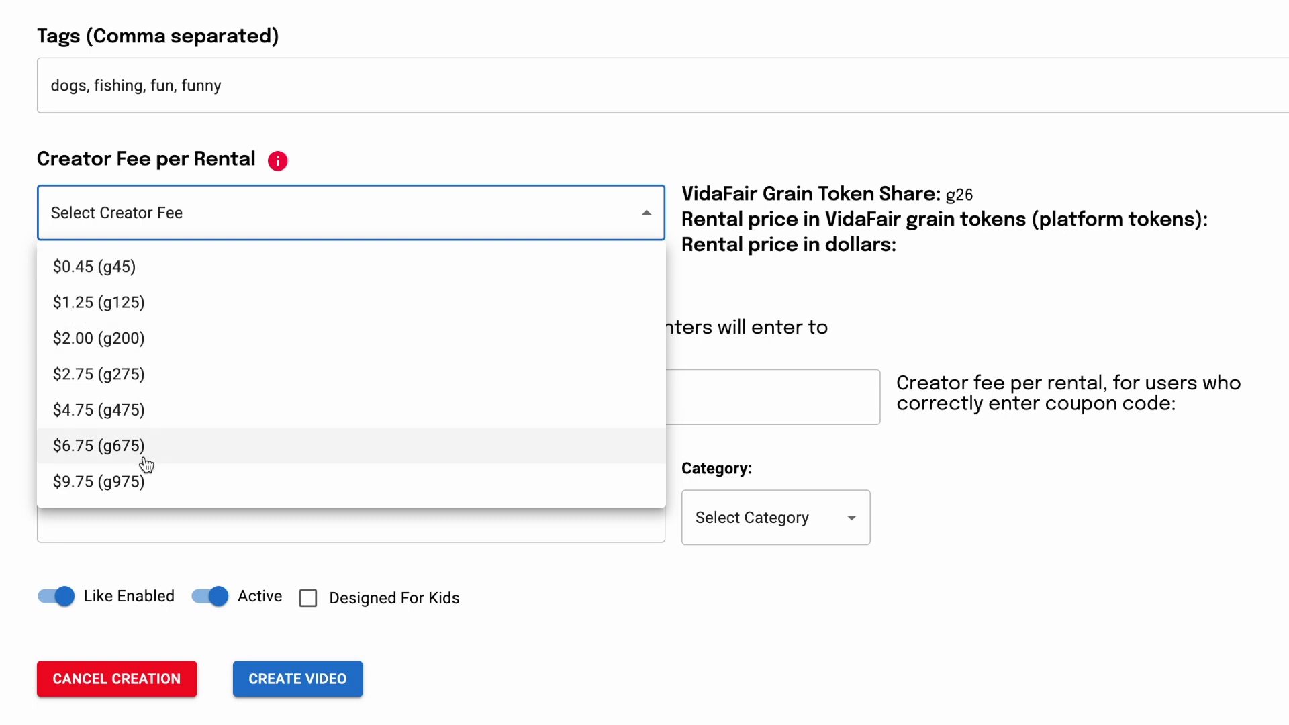
click(144, 272)
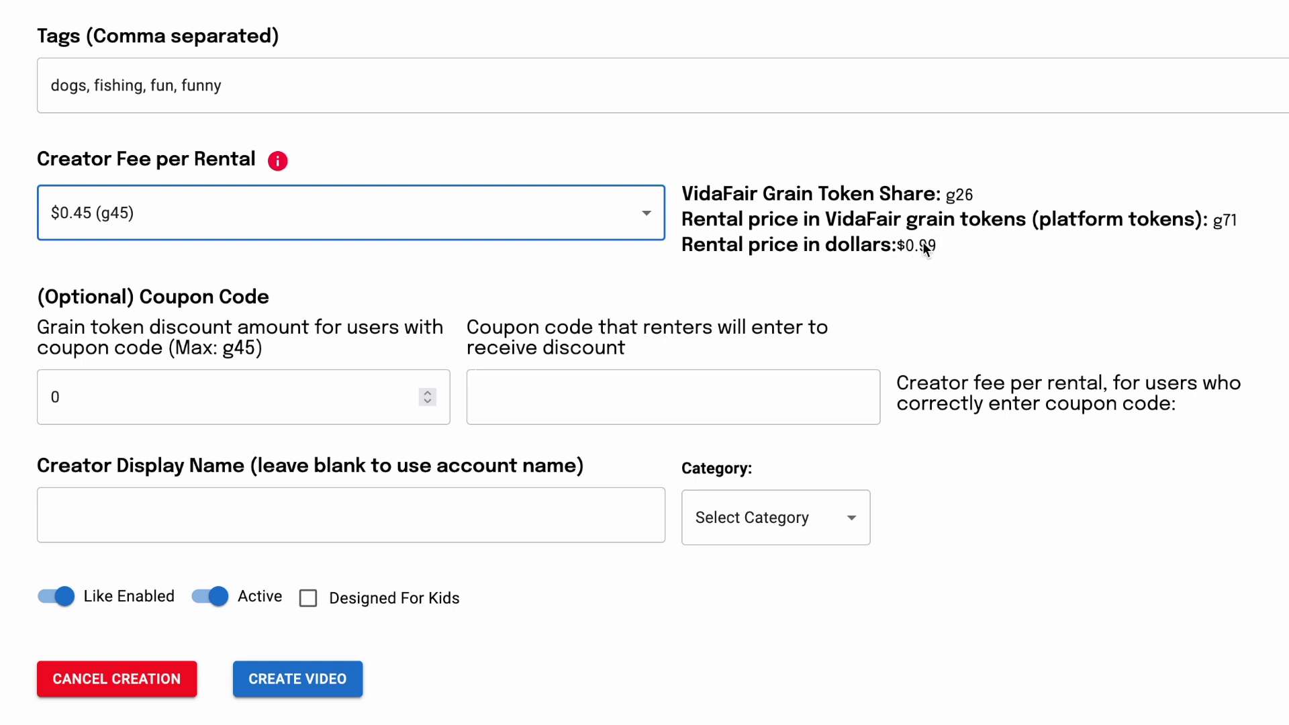
click(377, 200)
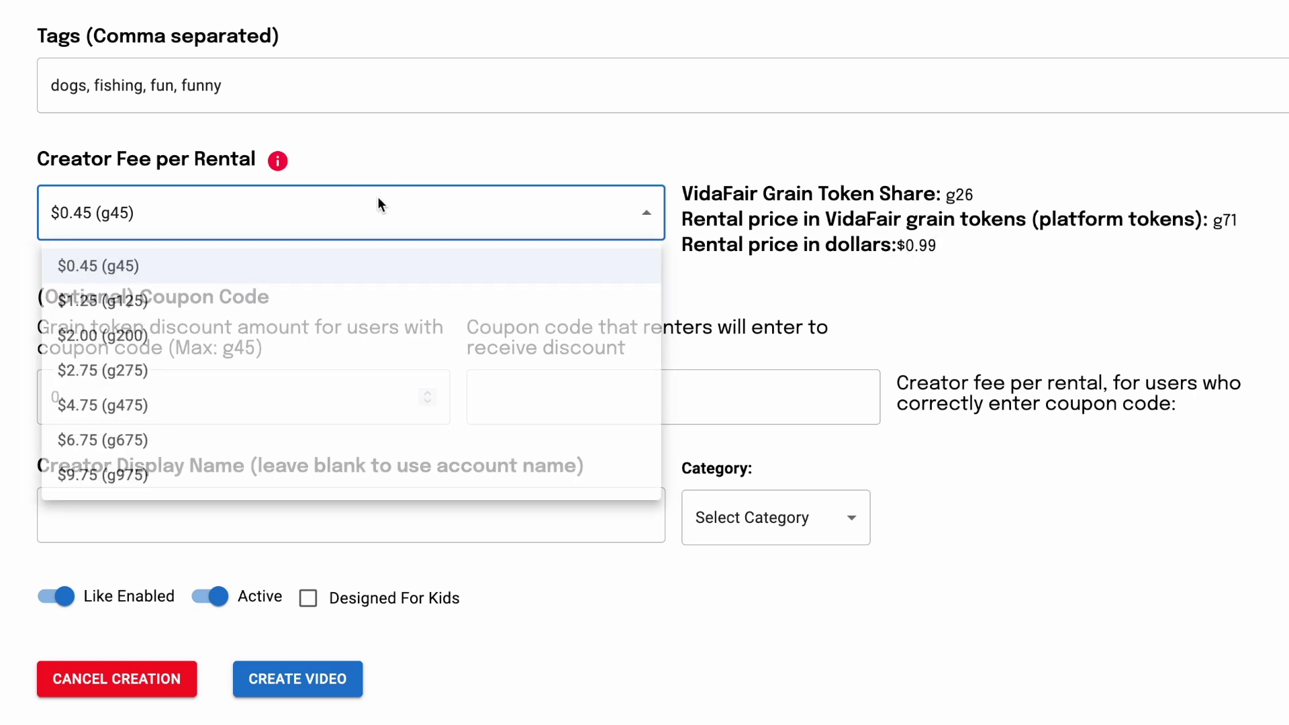
click(109, 303)
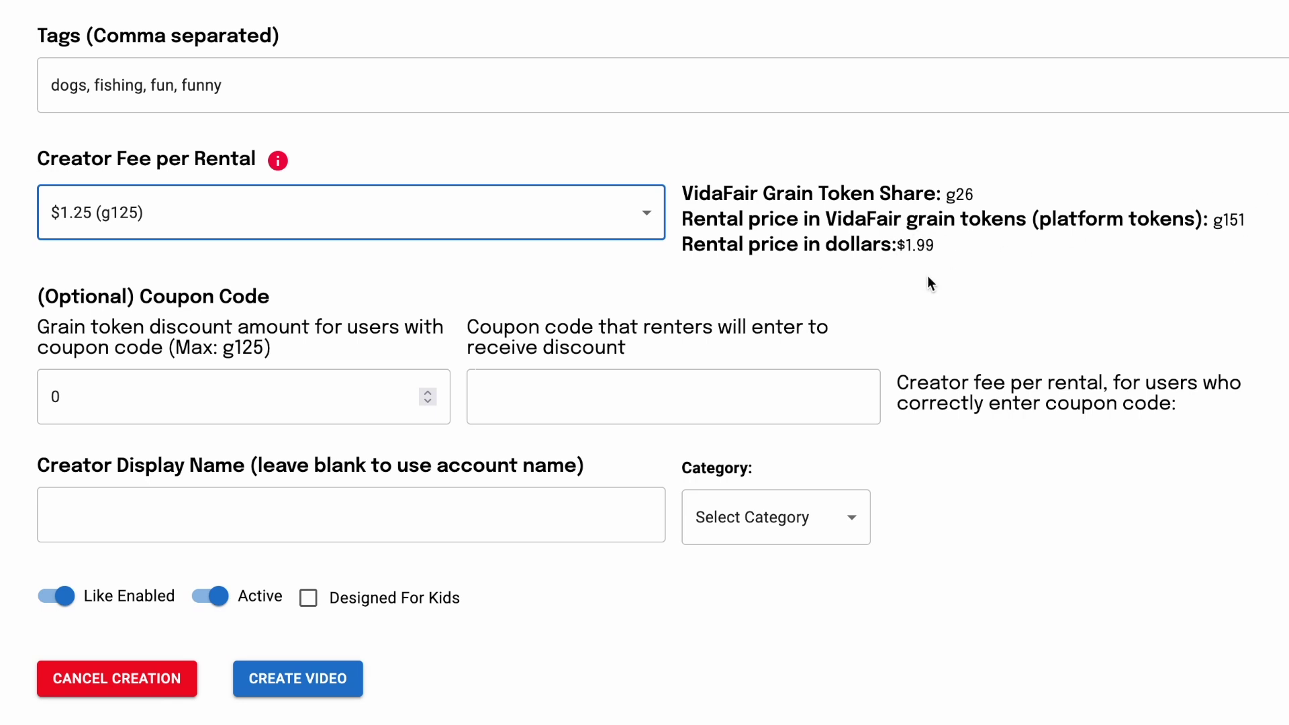
Step: Try $2.00 and $2.75 creator fees, then settle on $1.25 for a $1.99 rental price
click(567, 204)
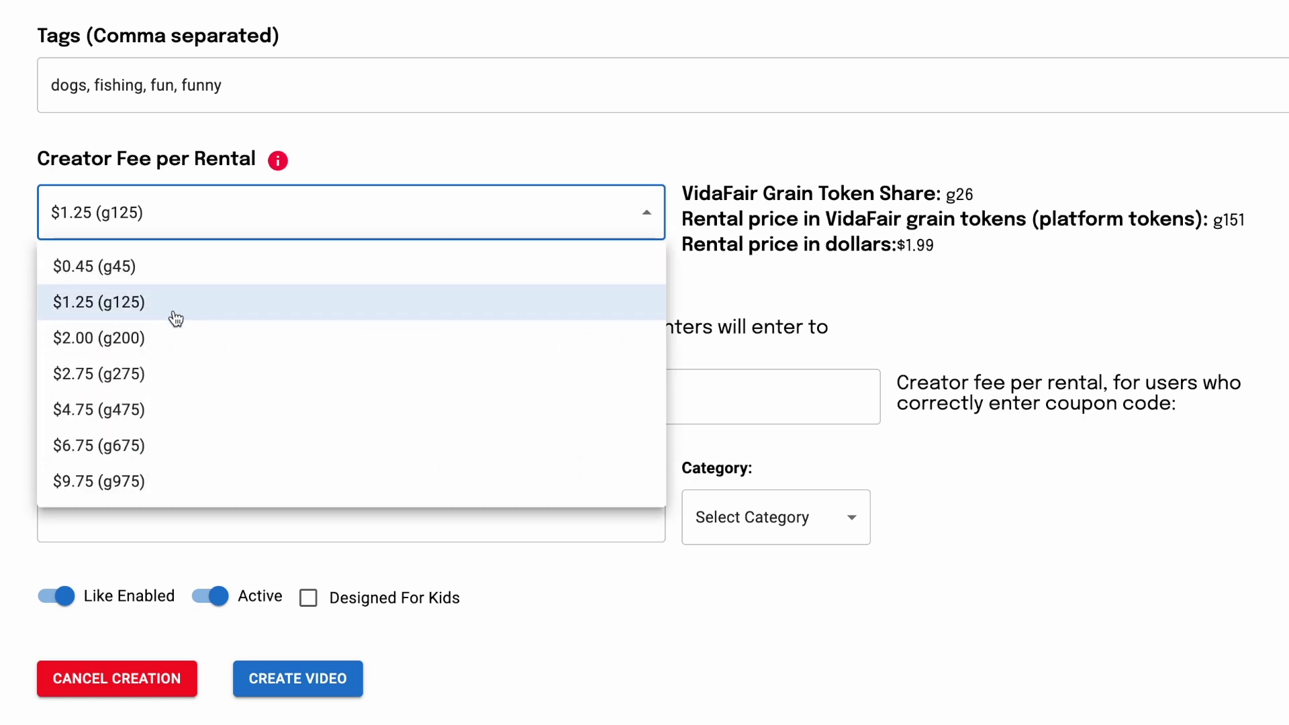
click(102, 335)
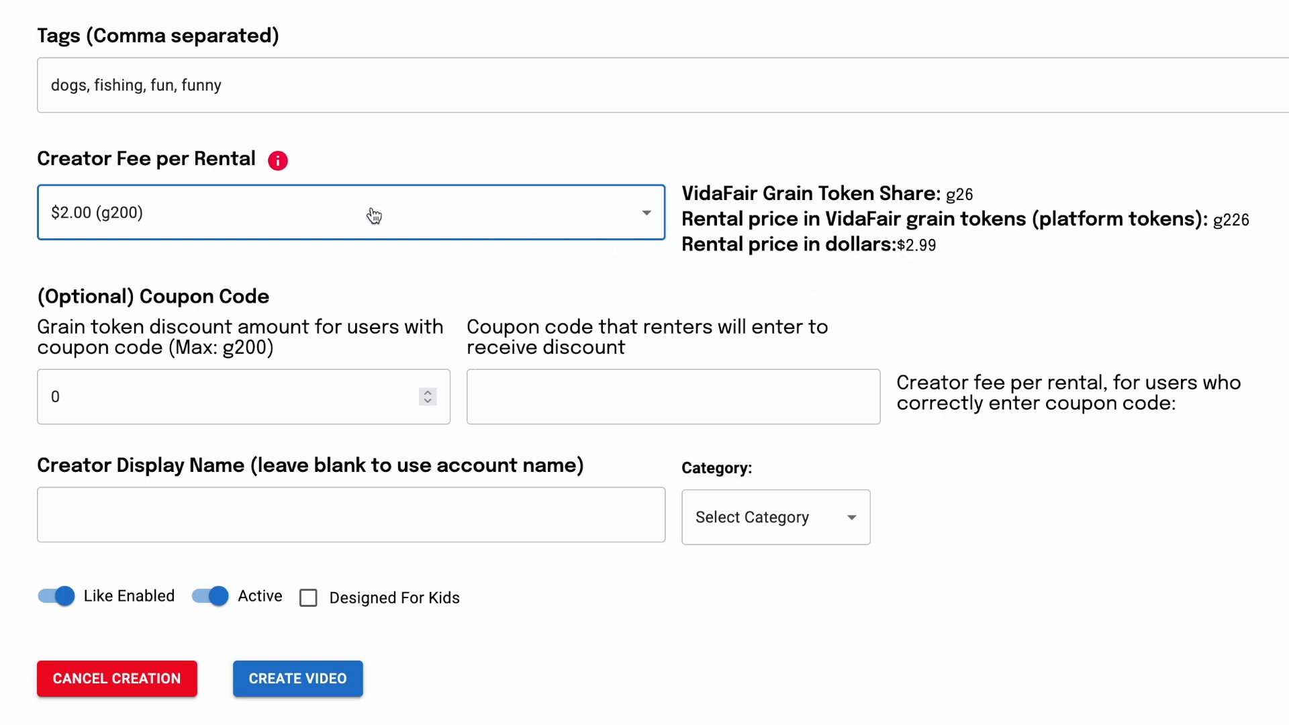
click(277, 212)
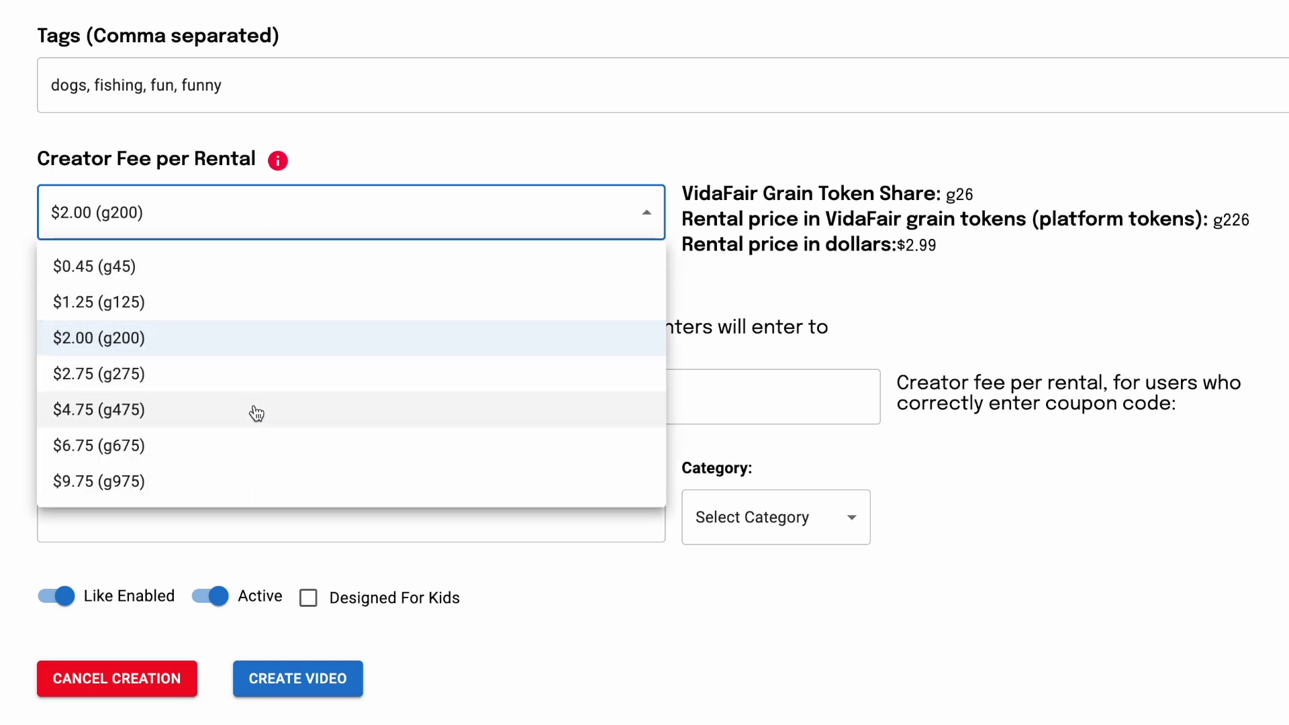
click(166, 293)
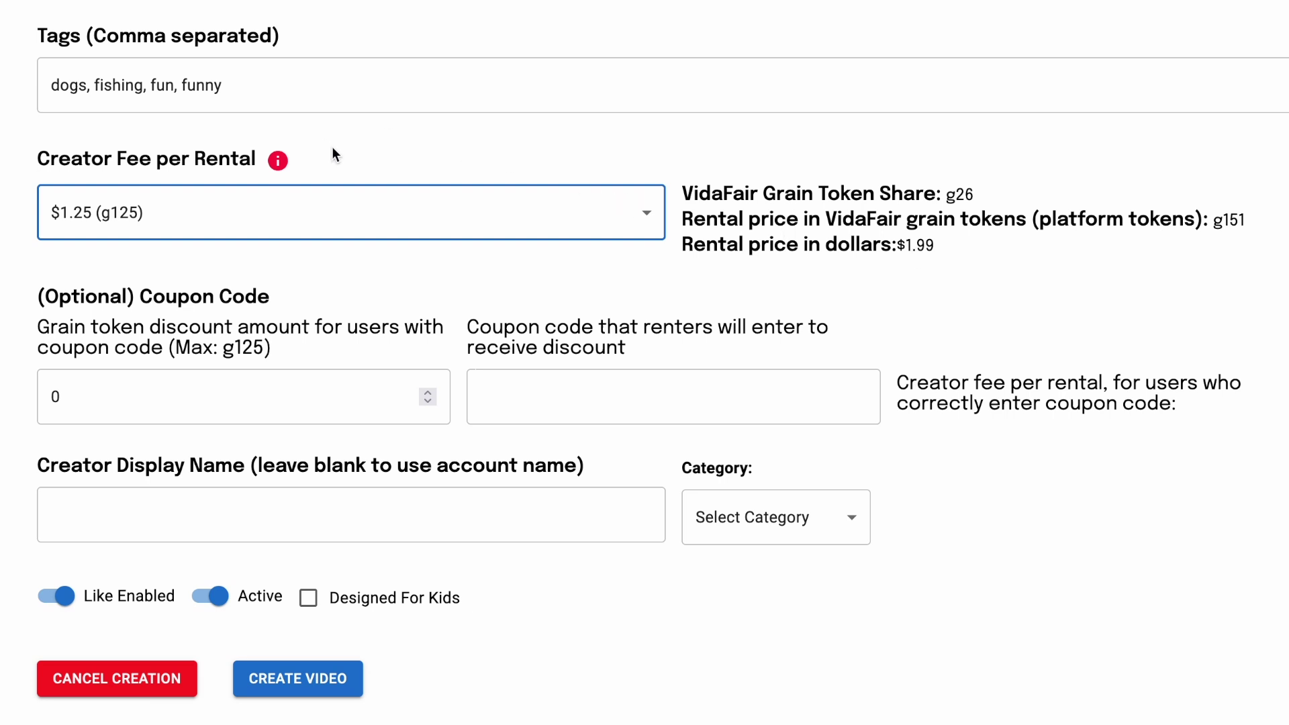
click(360, 205)
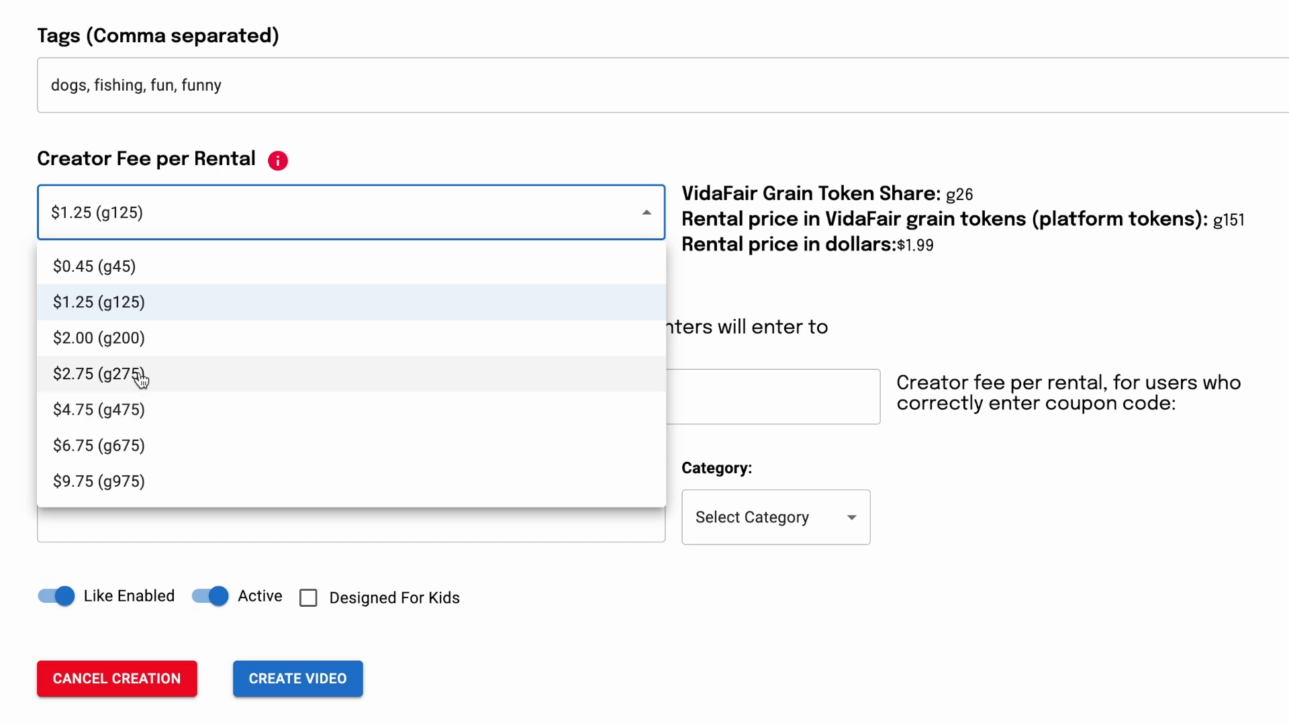
click(148, 381)
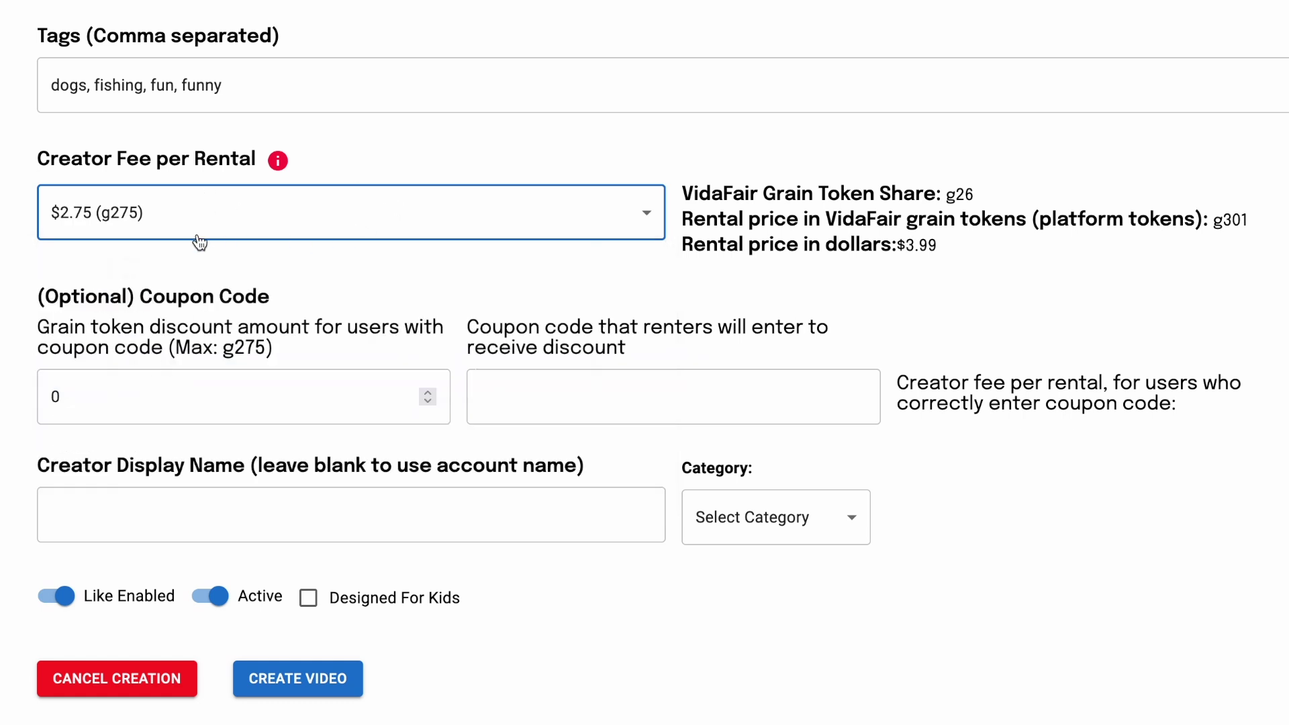
click(222, 220)
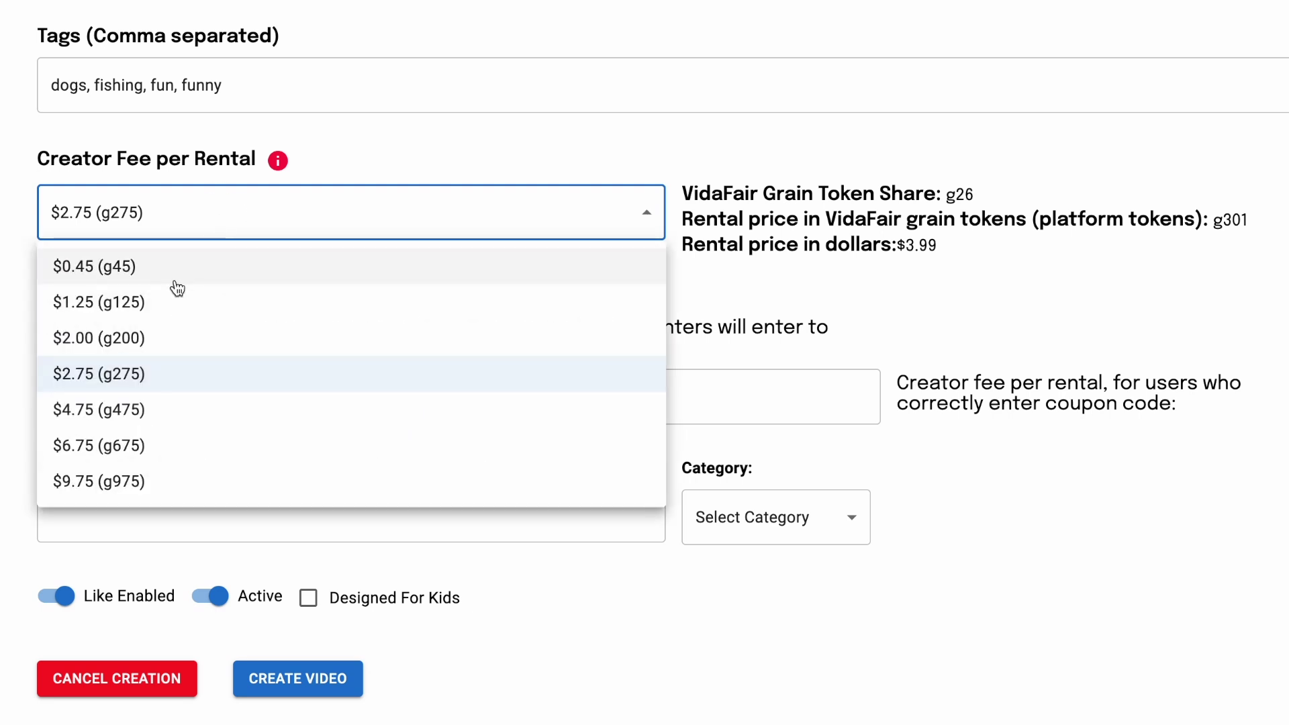
click(160, 318)
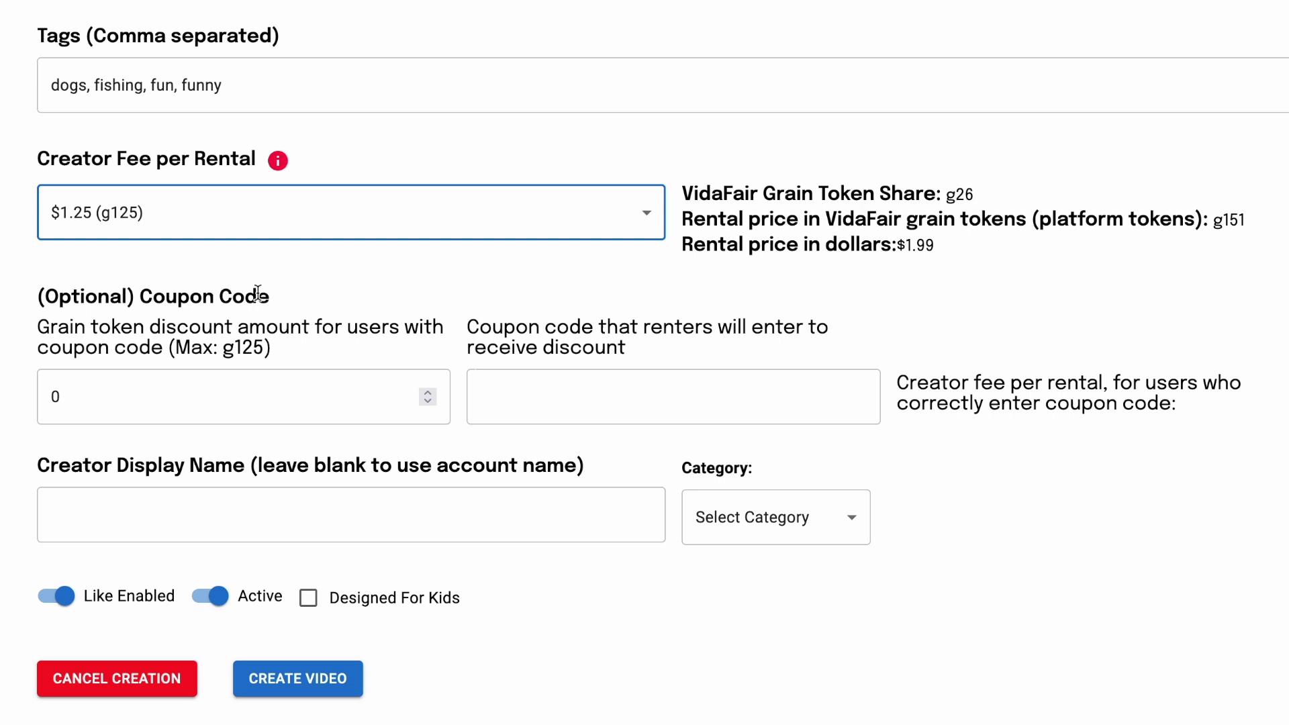
Step: Enter a 50 coupon discount with code MOEISGREAT, making the coupon creator fee $0.75 (g75)
click(116, 396)
key(BackSpace)
text(50)
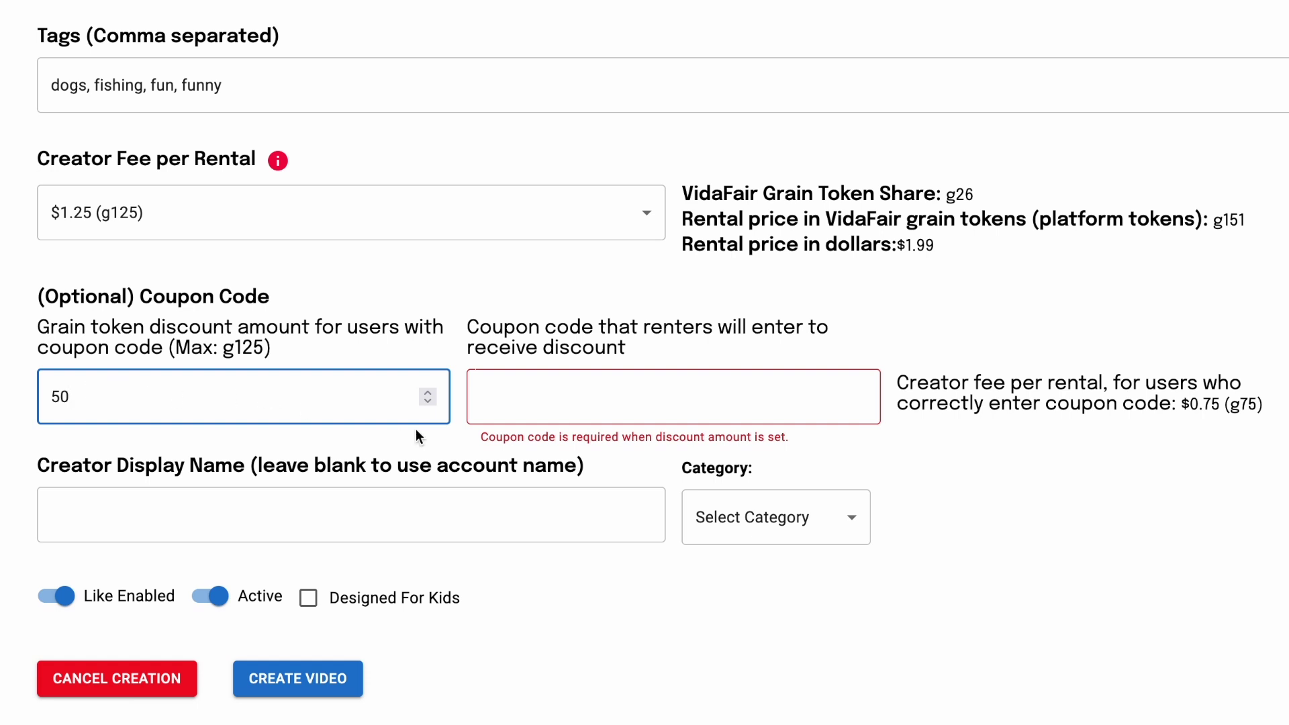
click(553, 400)
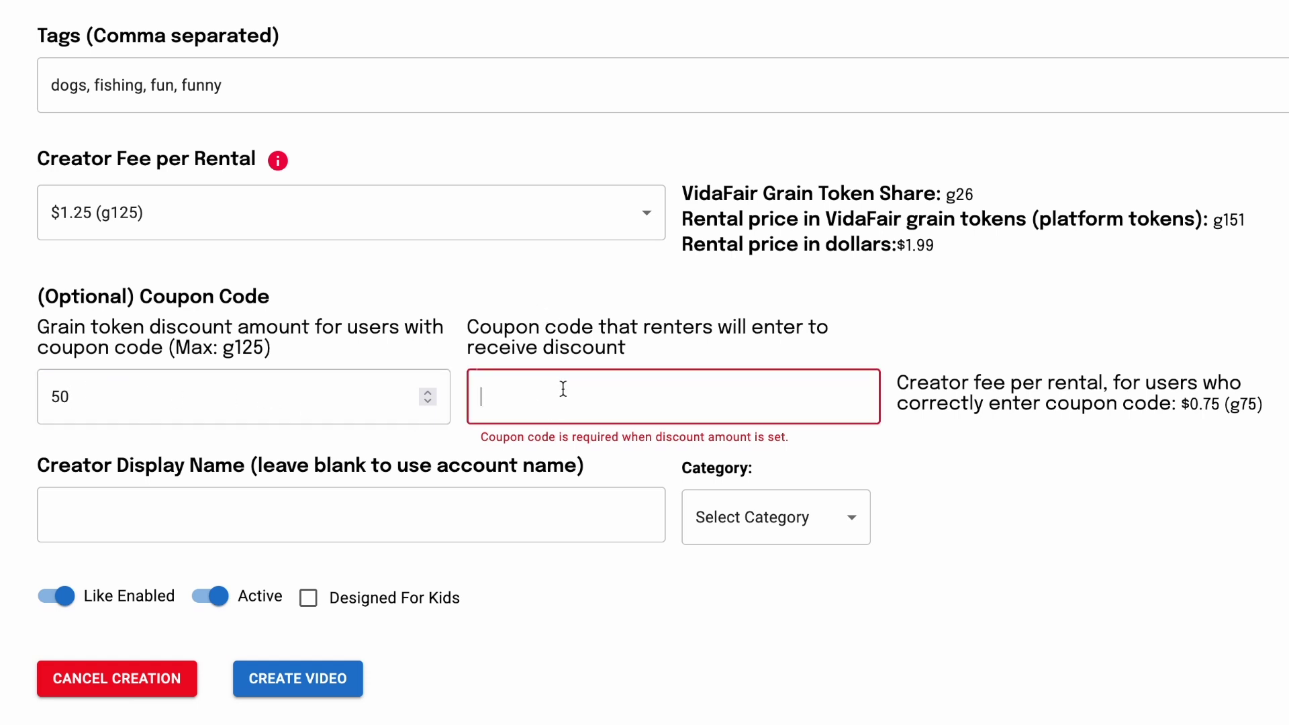
text(MOEISGREAT)
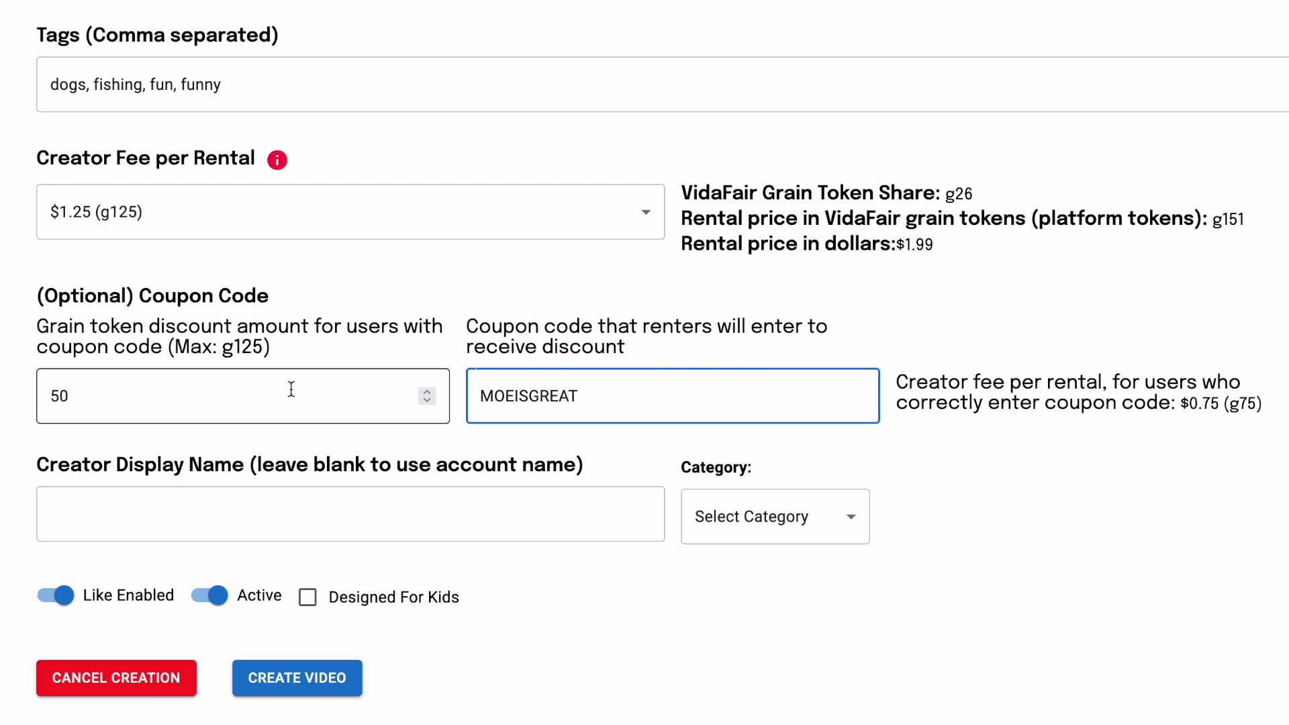
click(153, 394)
key(BackSpace)
key(BackSpace)
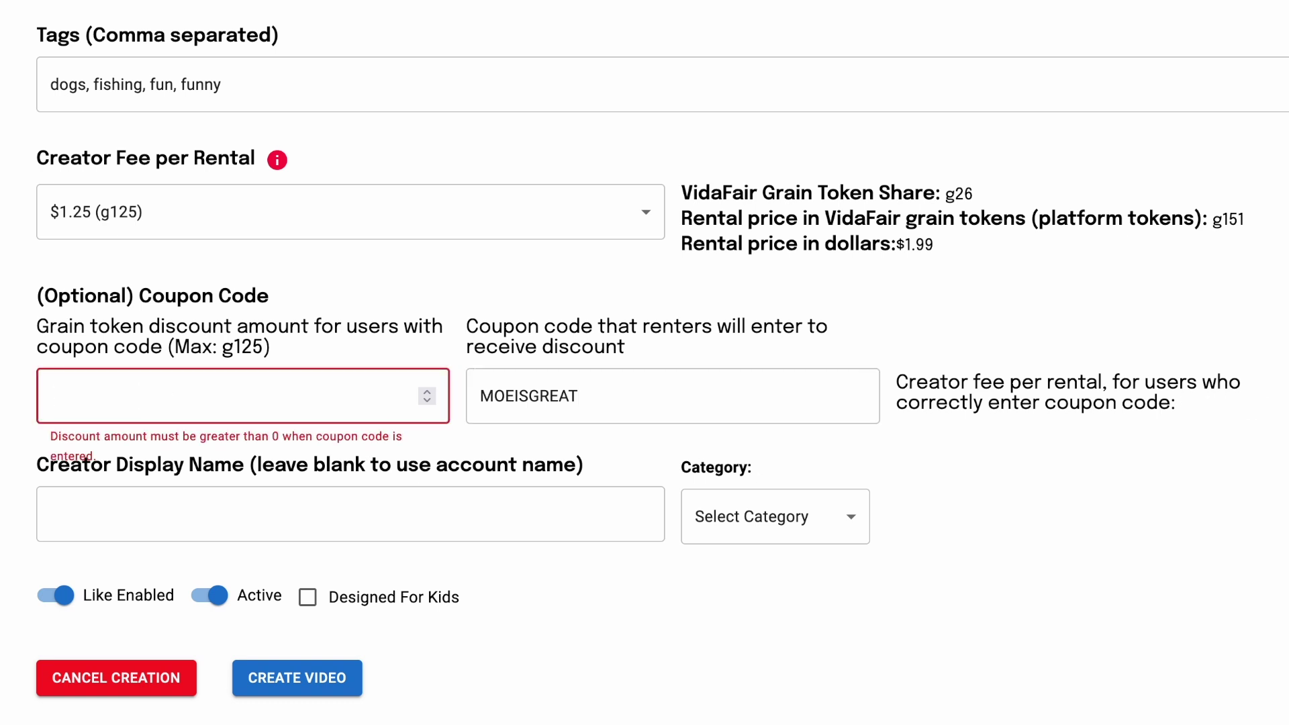
click(606, 411)
key(BackSpace)
key(BackSpace)
key(BackSpace)
key(BackSpace)
key(BackSpace)
key(BackSpace)
key(BackSpace)
key(BackSpace)
key(BackSpace)
key(BackSpace)
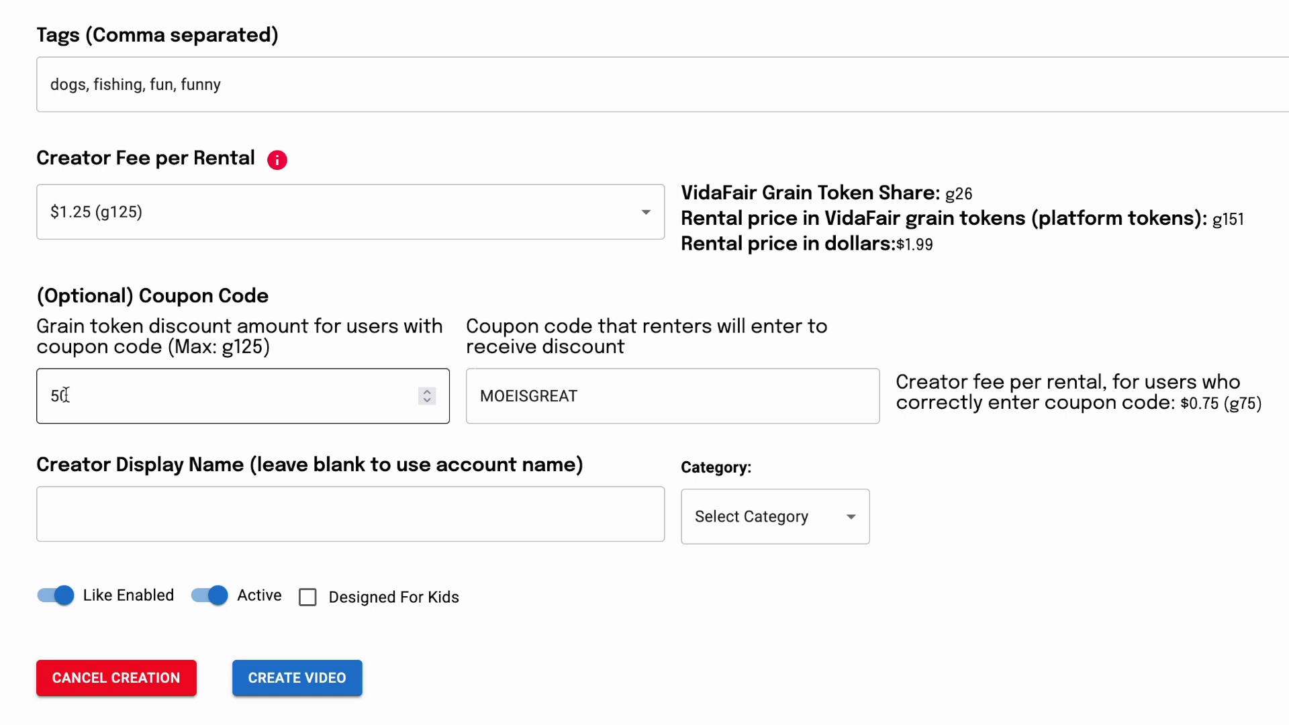
scroll(41, 365, down, 1)
click(147, 455)
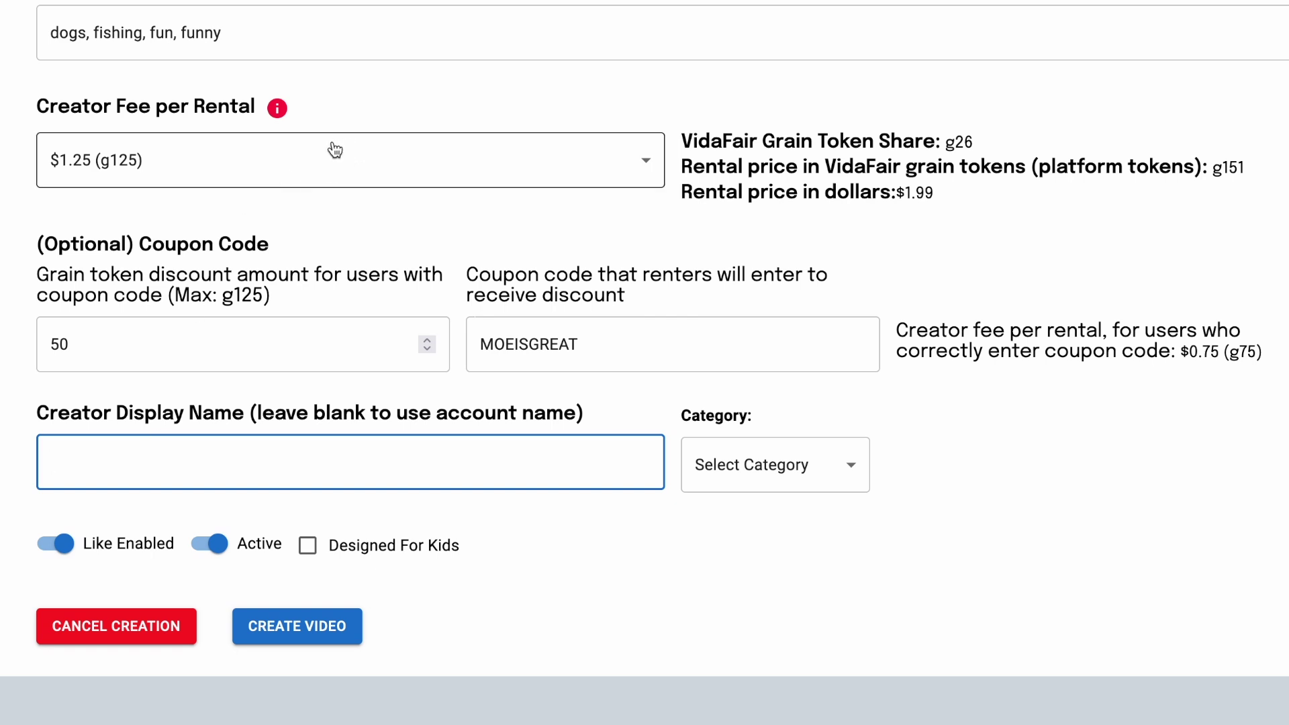
Step: Check that the video title reads 'Life Lessons from Moe'
scroll(324, 100, up, 15)
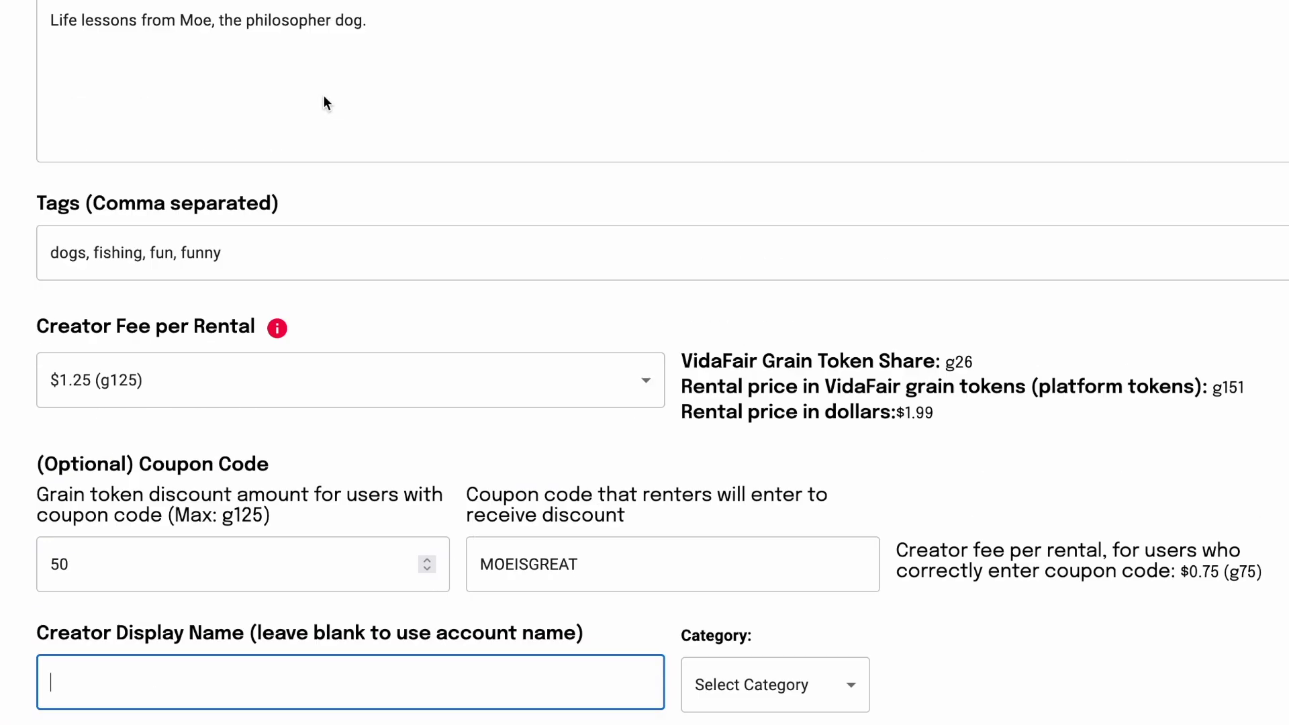
scroll(323, 100, up, 7)
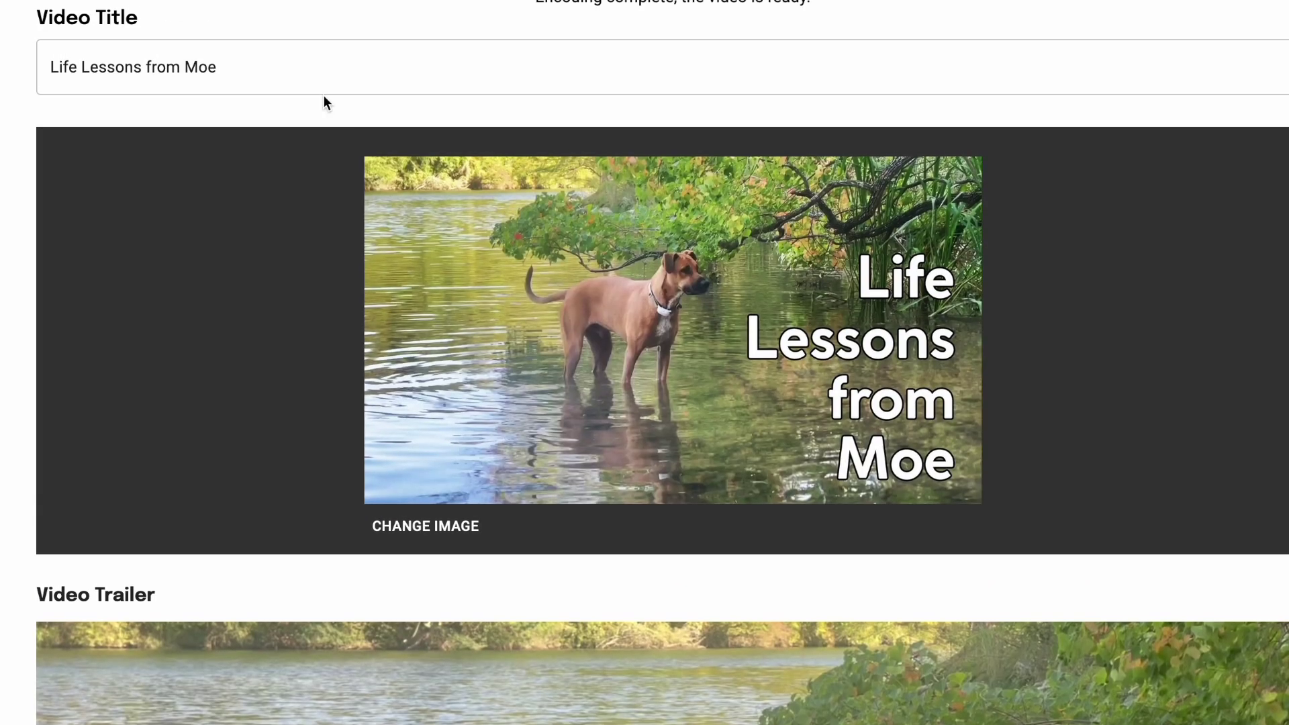
drag(255, 78, 28, 58)
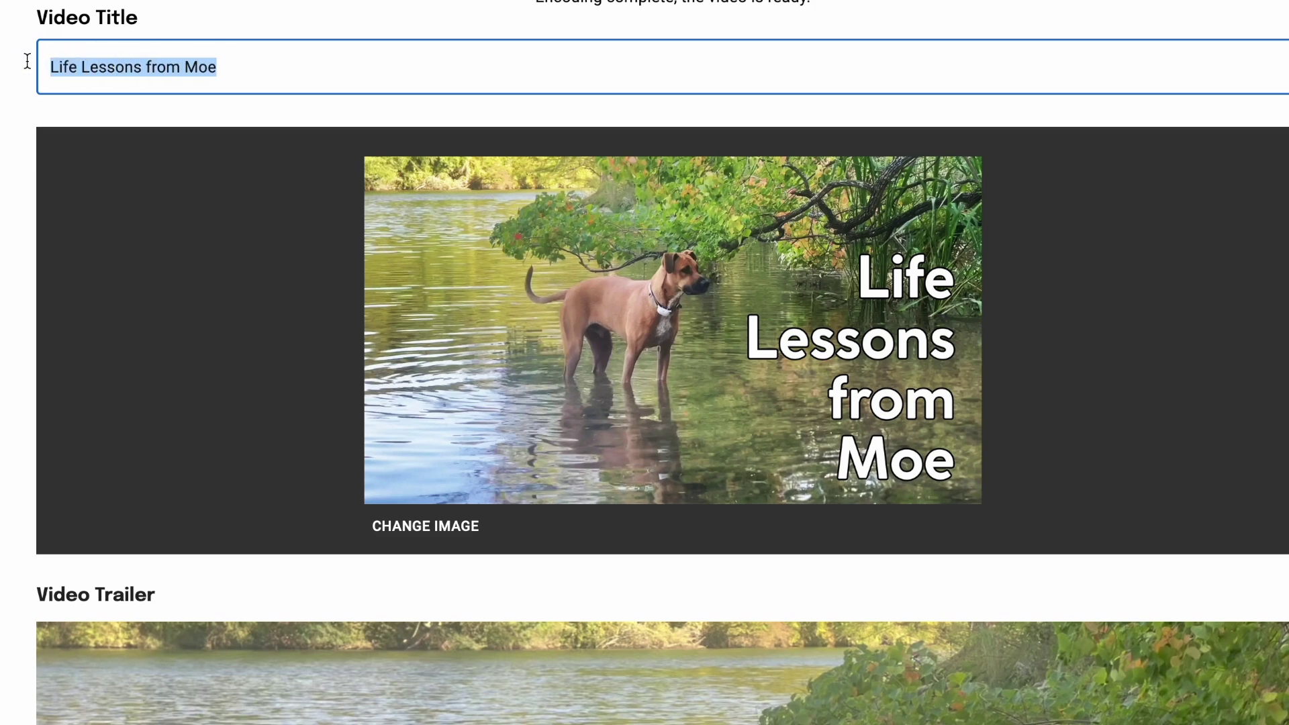
click(248, 72)
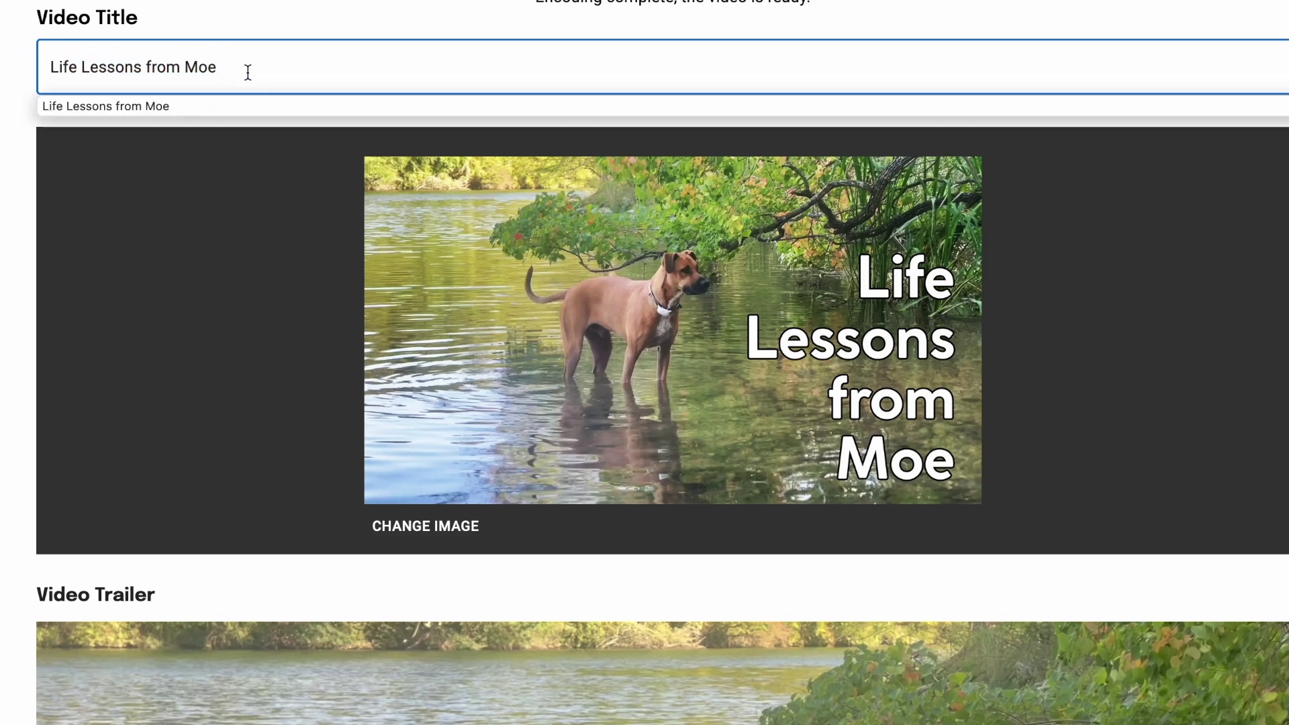
click(262, 60)
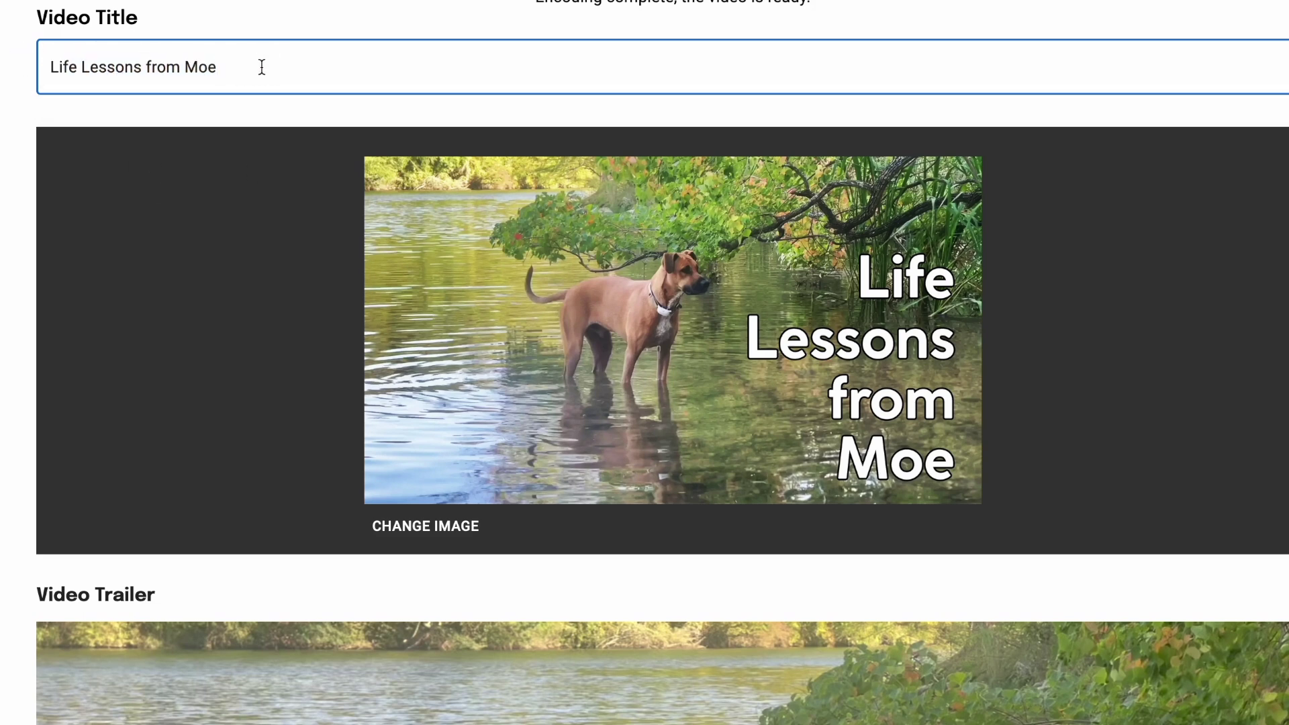
Step: Fill the Creator Display Name field by accepting the suggested name
scroll(294, 327, down, 20)
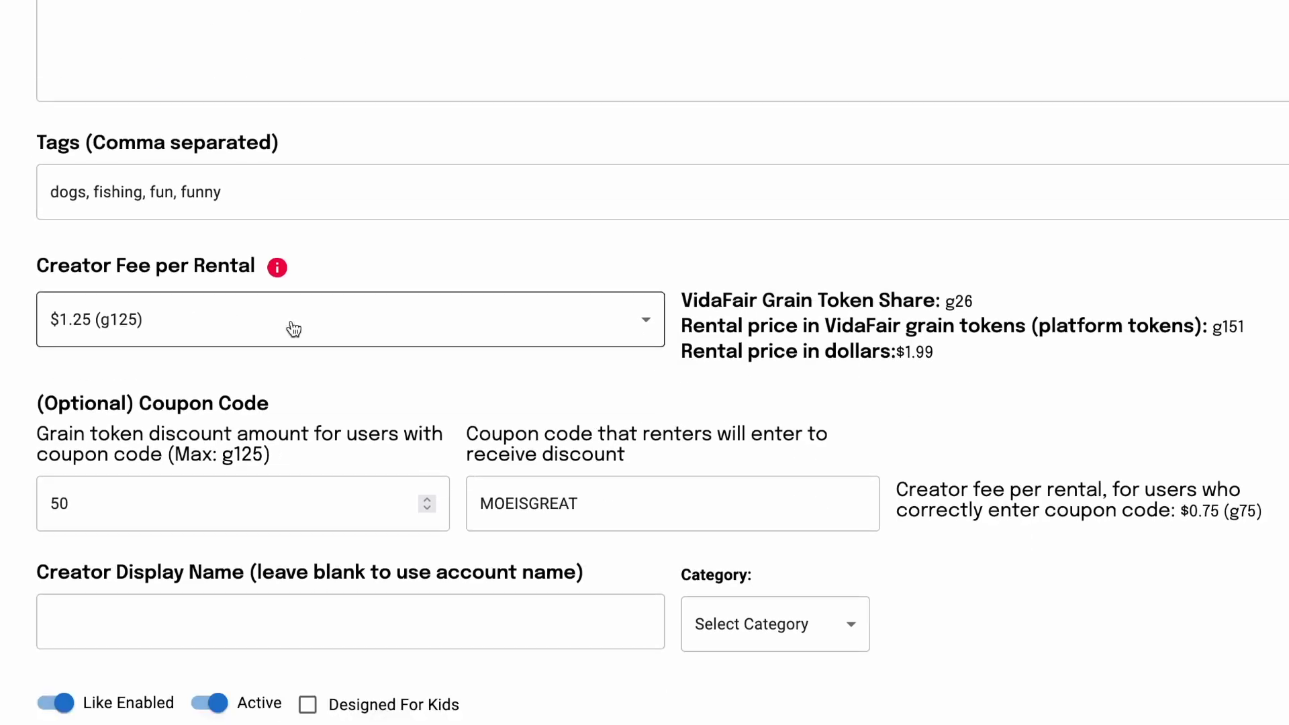
scroll(294, 329, down, 1)
click(223, 527)
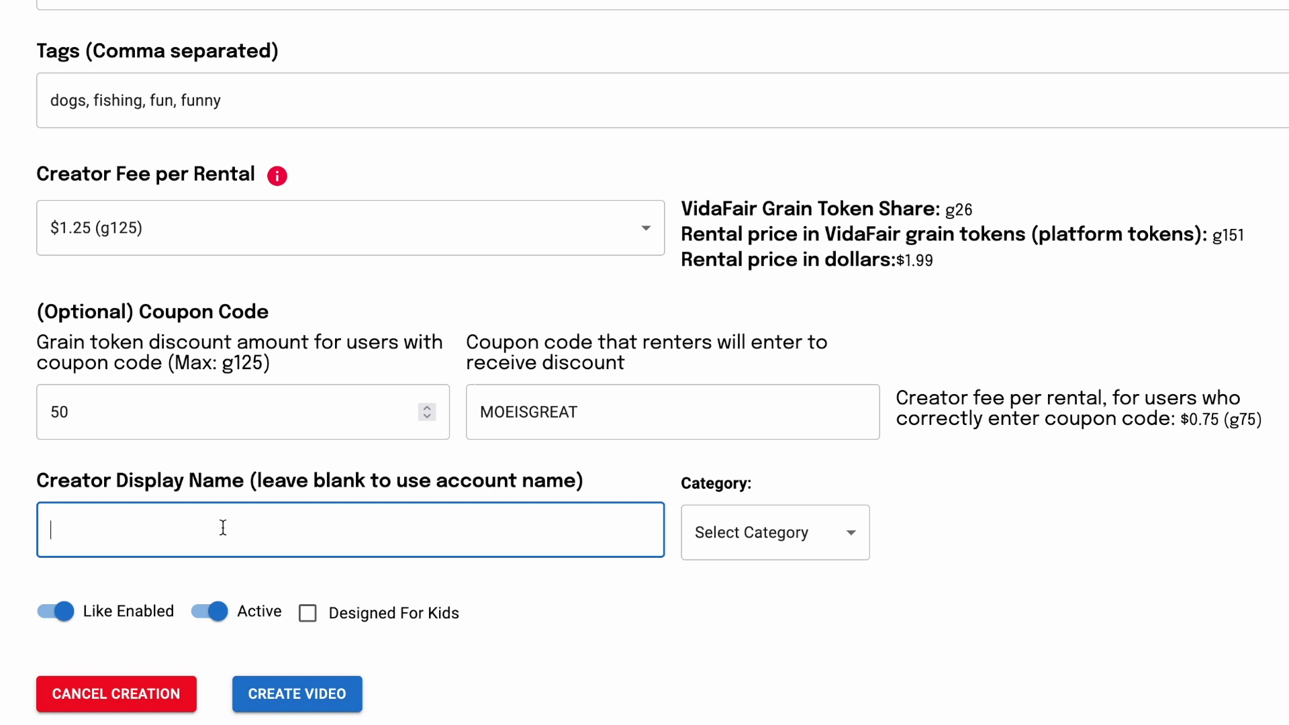
text(Singer)
key(BackSpace)
key(BackSpace)
key(BackSpace)
key(BackSpace)
key(BackSpace)
key(BackSpace)
key(BackSpace)
text(Director)
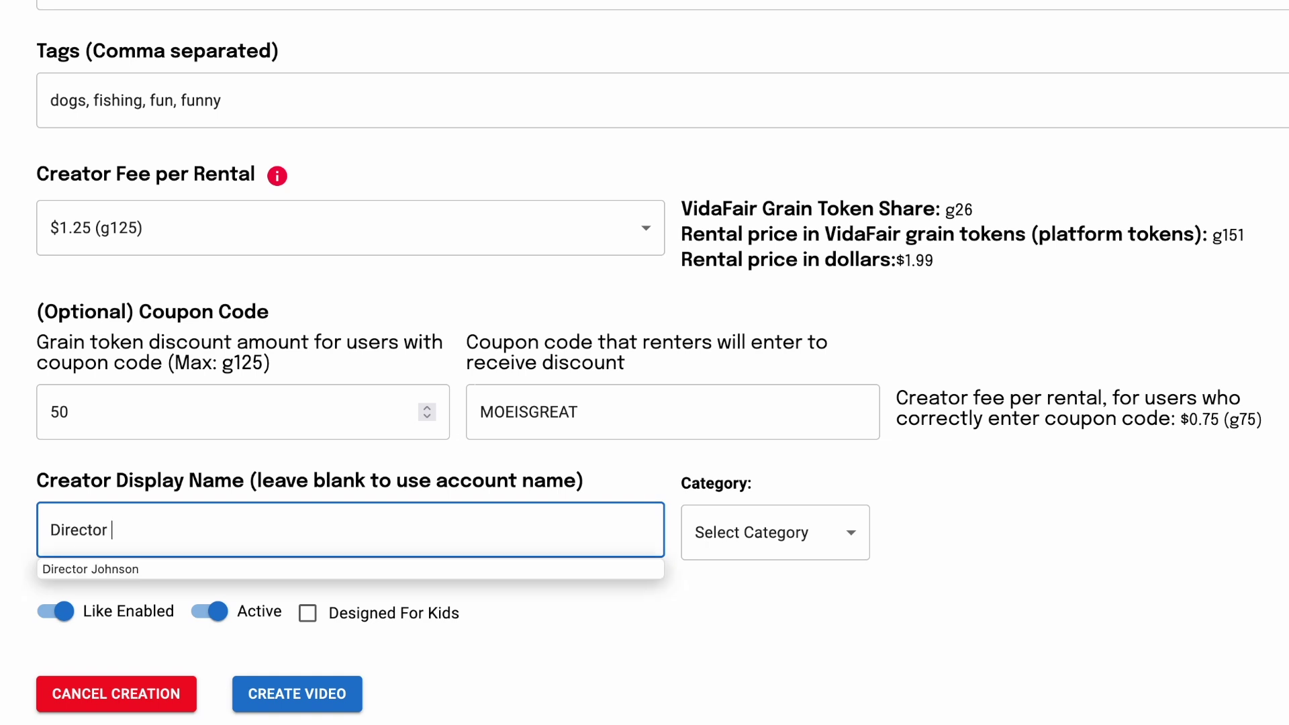
click(156, 567)
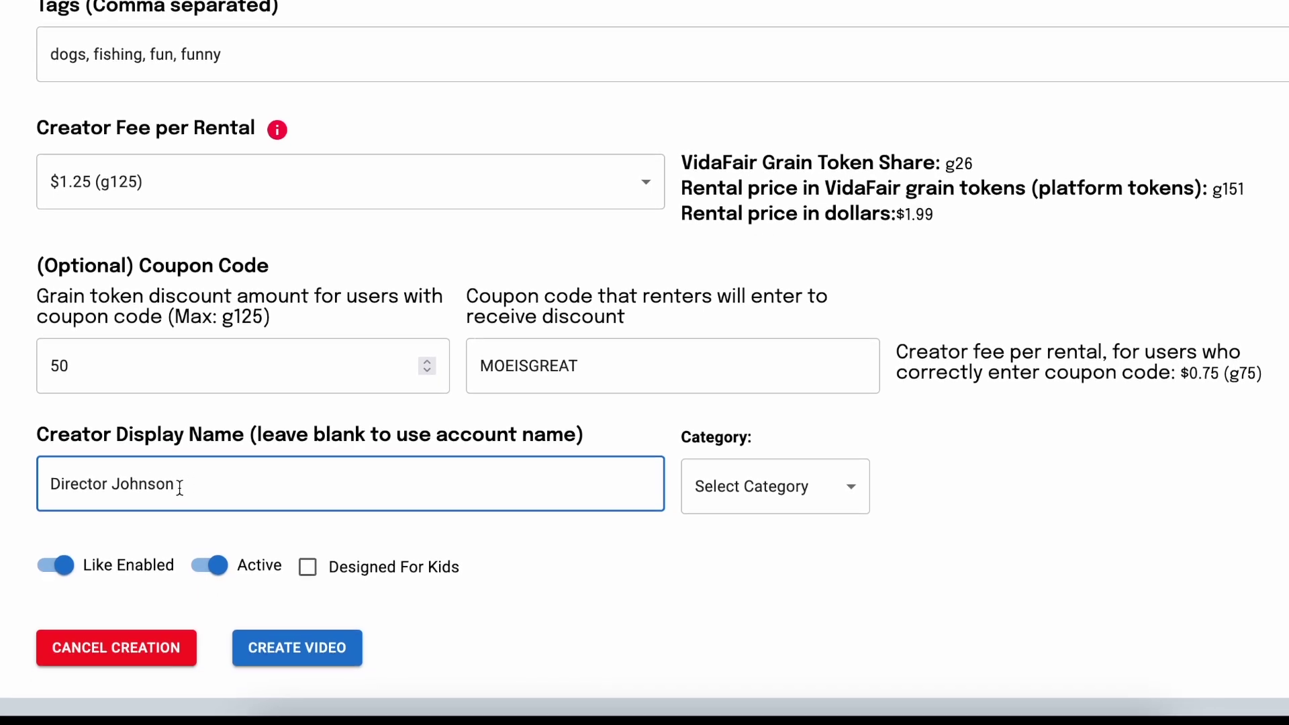
Step: Try the Film, Other and Podcast categories in the Category dropdown
click(753, 499)
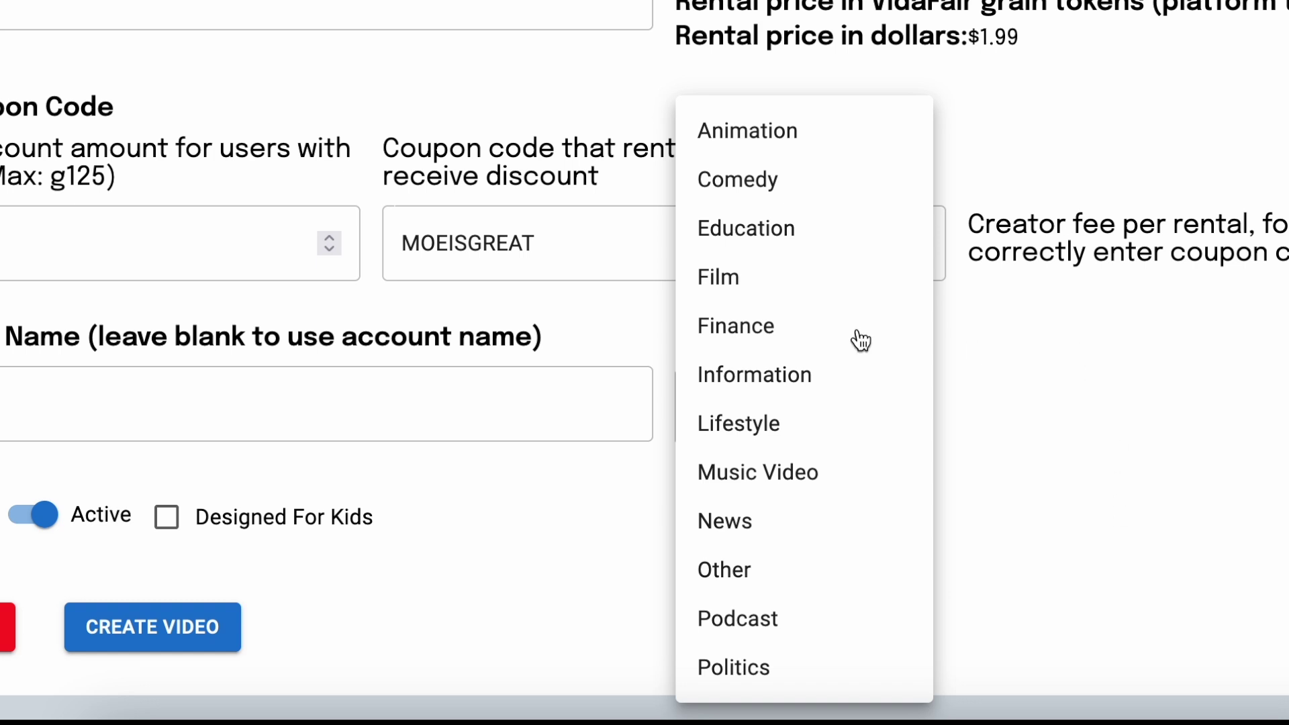
click(723, 285)
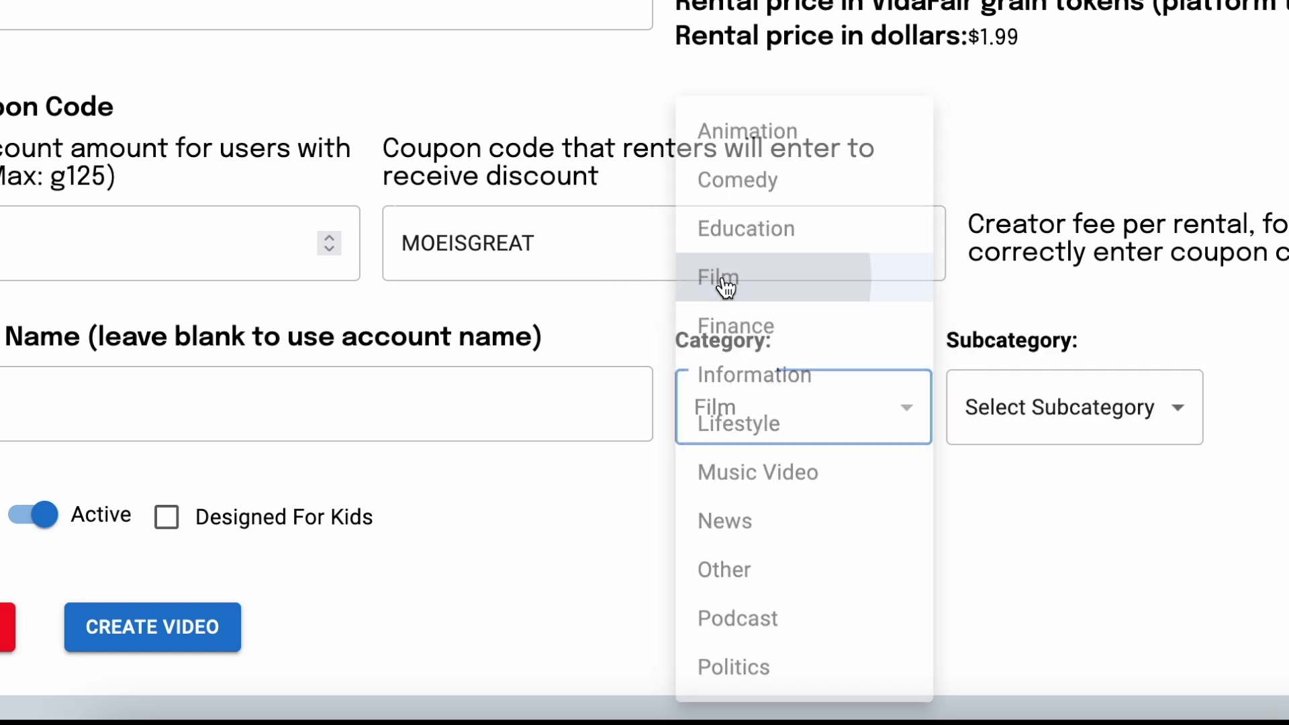
click(1078, 422)
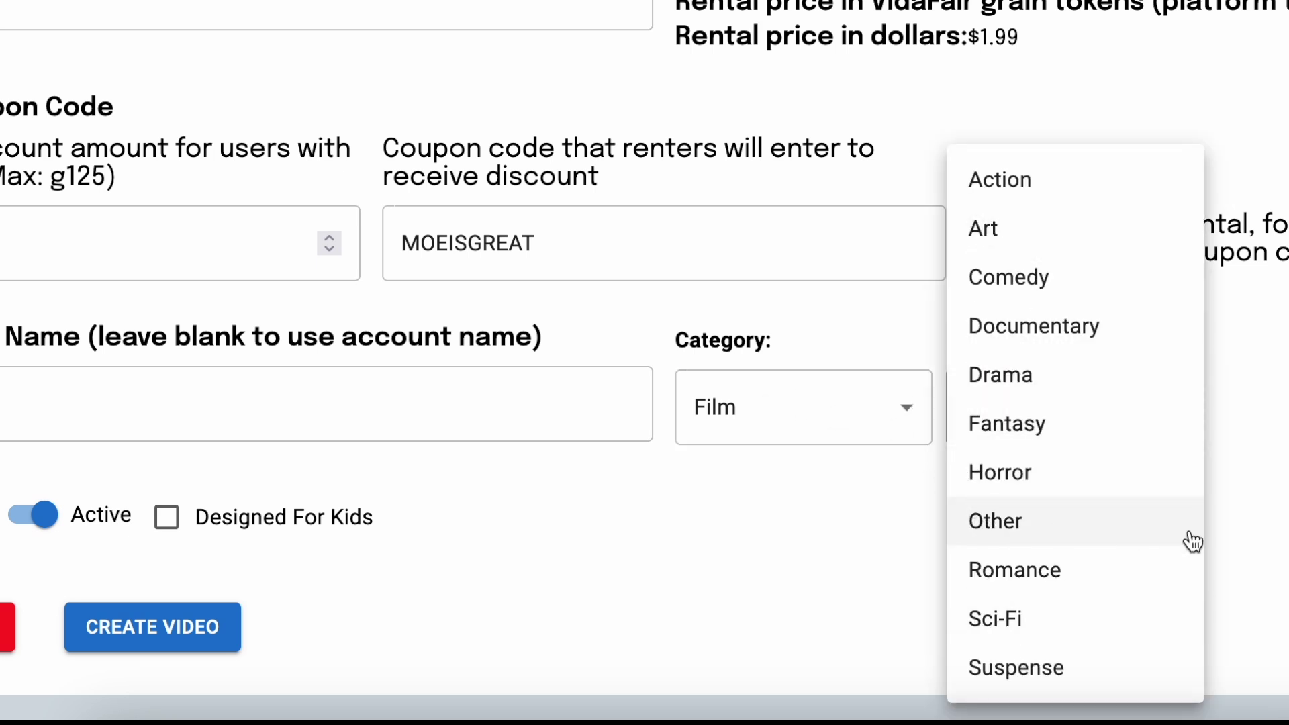
key(Escape)
click(885, 420)
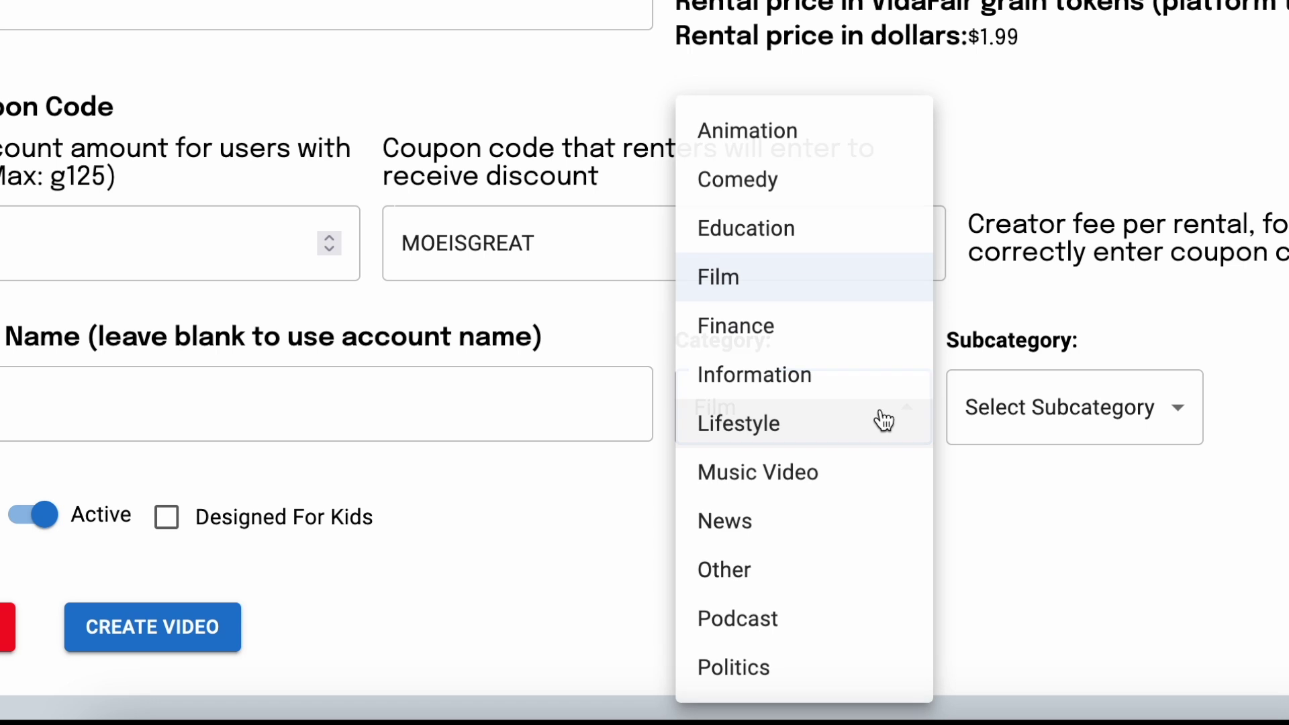
click(731, 568)
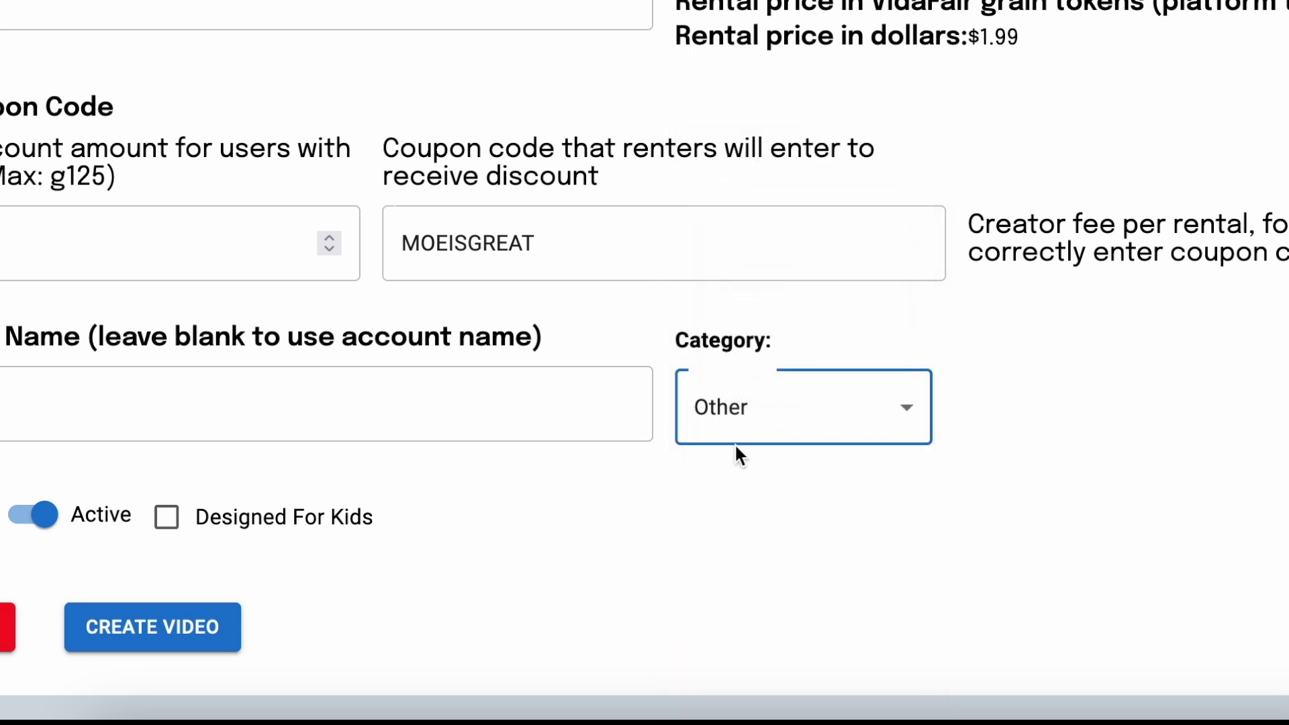
click(908, 411)
click(727, 618)
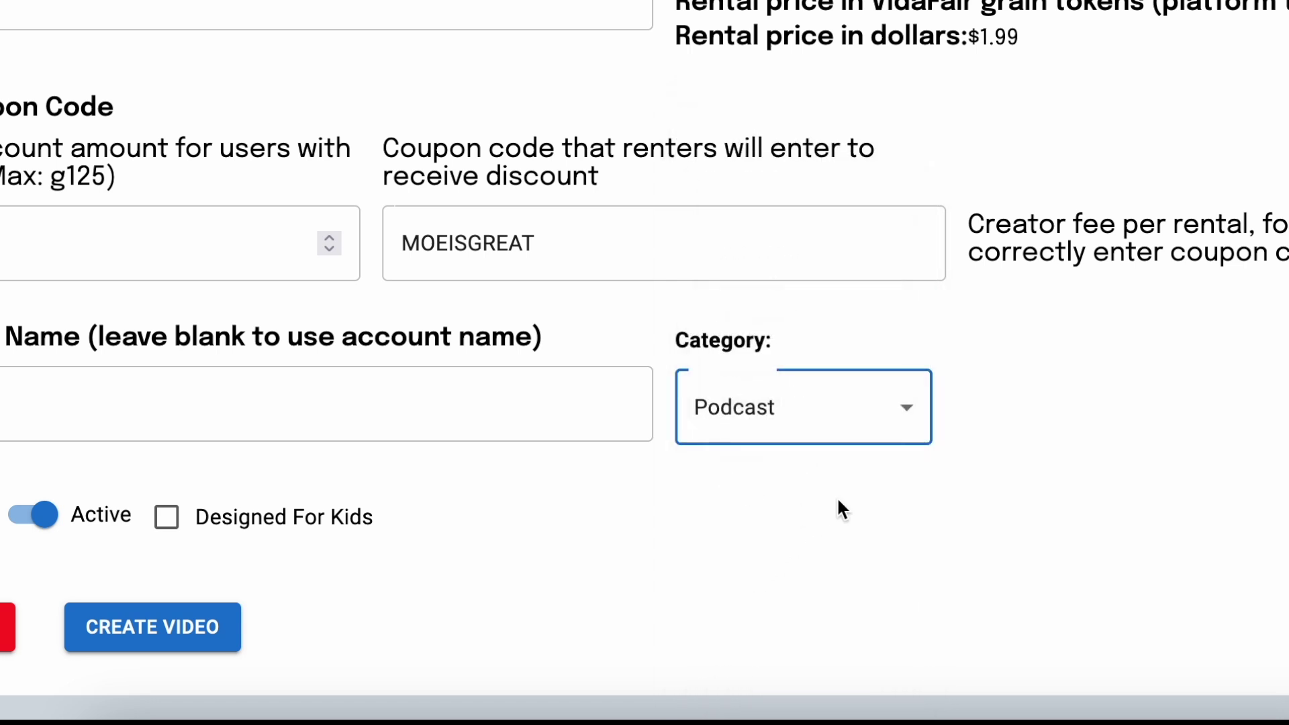
Step: Pick Film with the Comedy subcategory, then change the category to Lifestyle
click(907, 407)
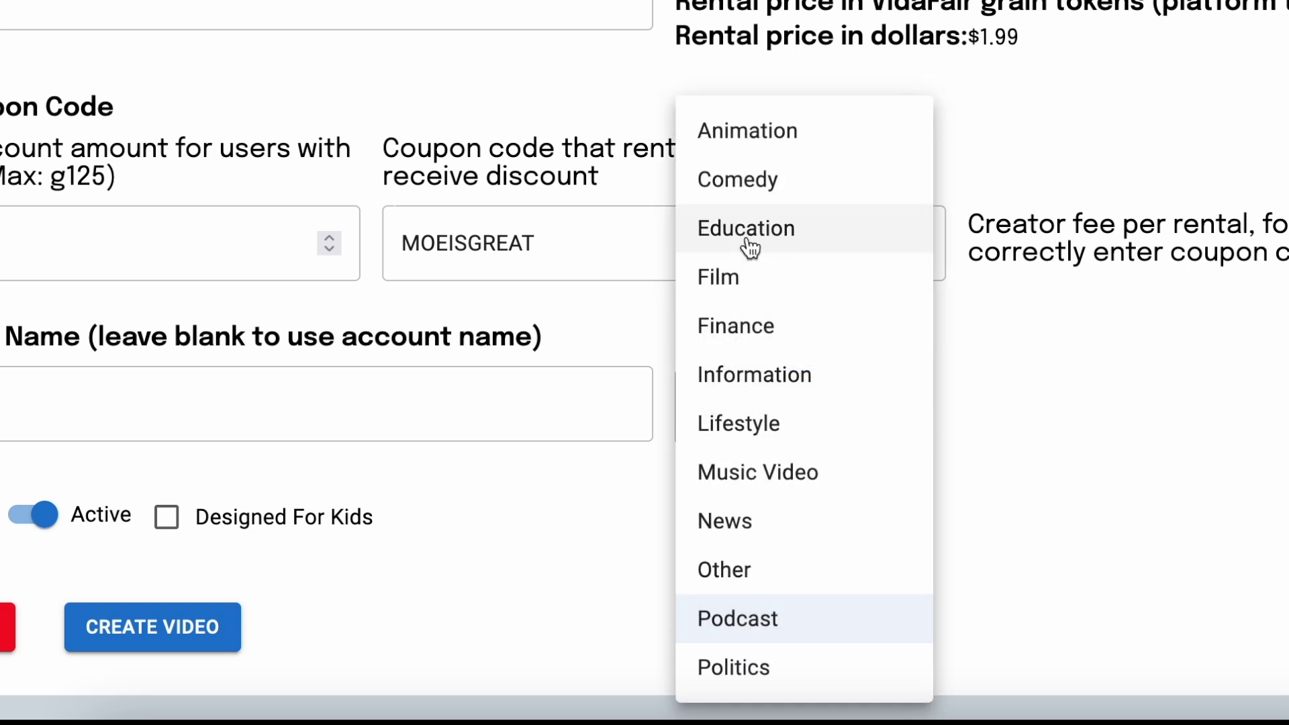
click(737, 285)
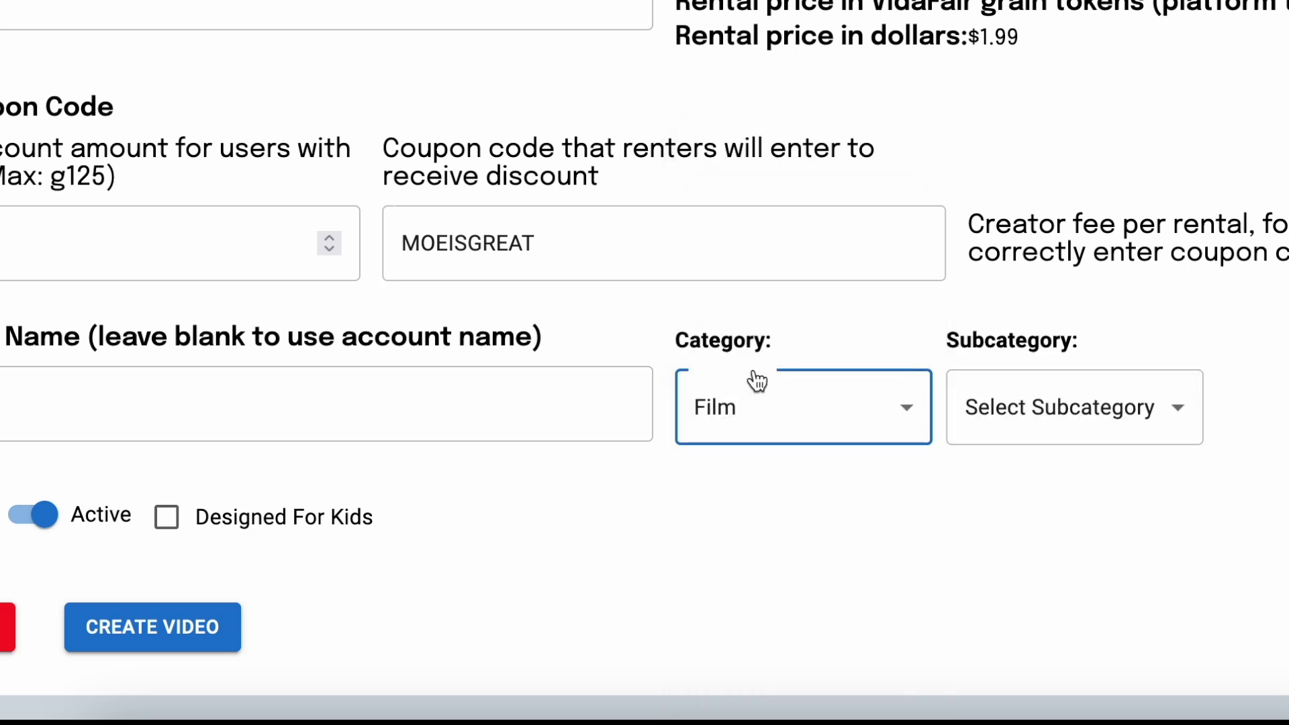
click(994, 424)
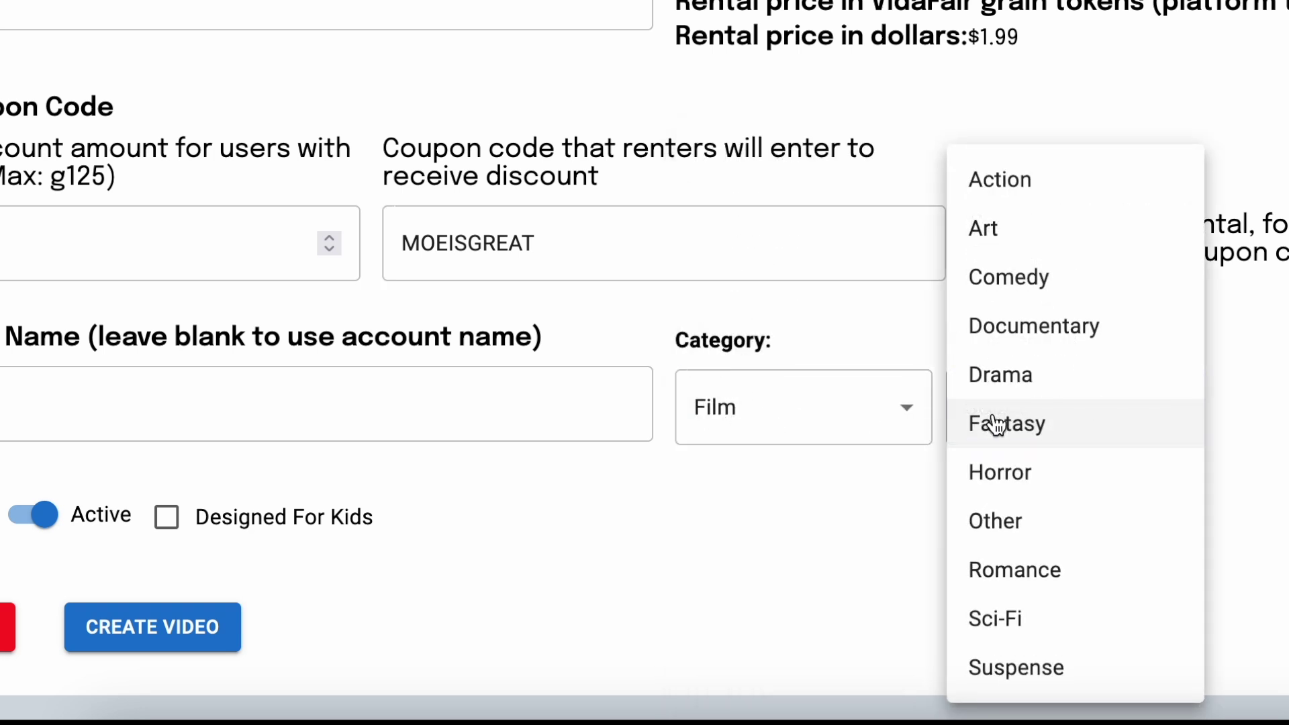
click(1005, 282)
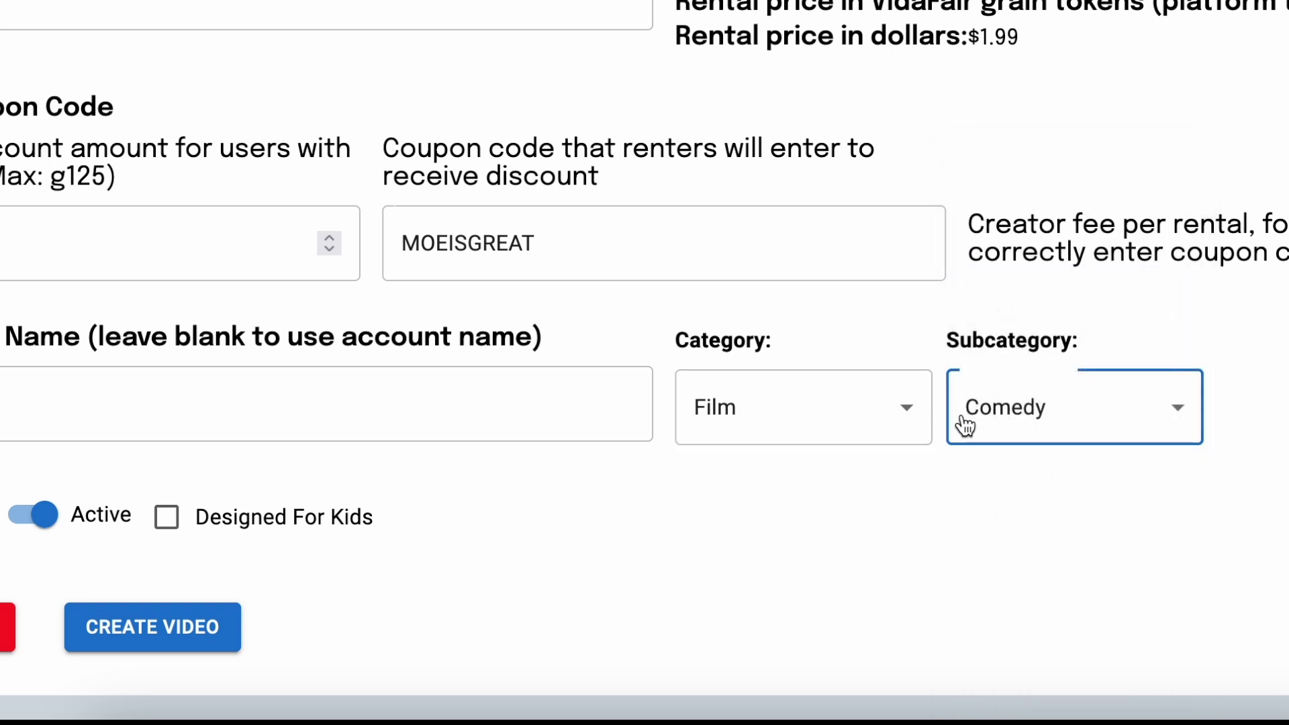
click(898, 411)
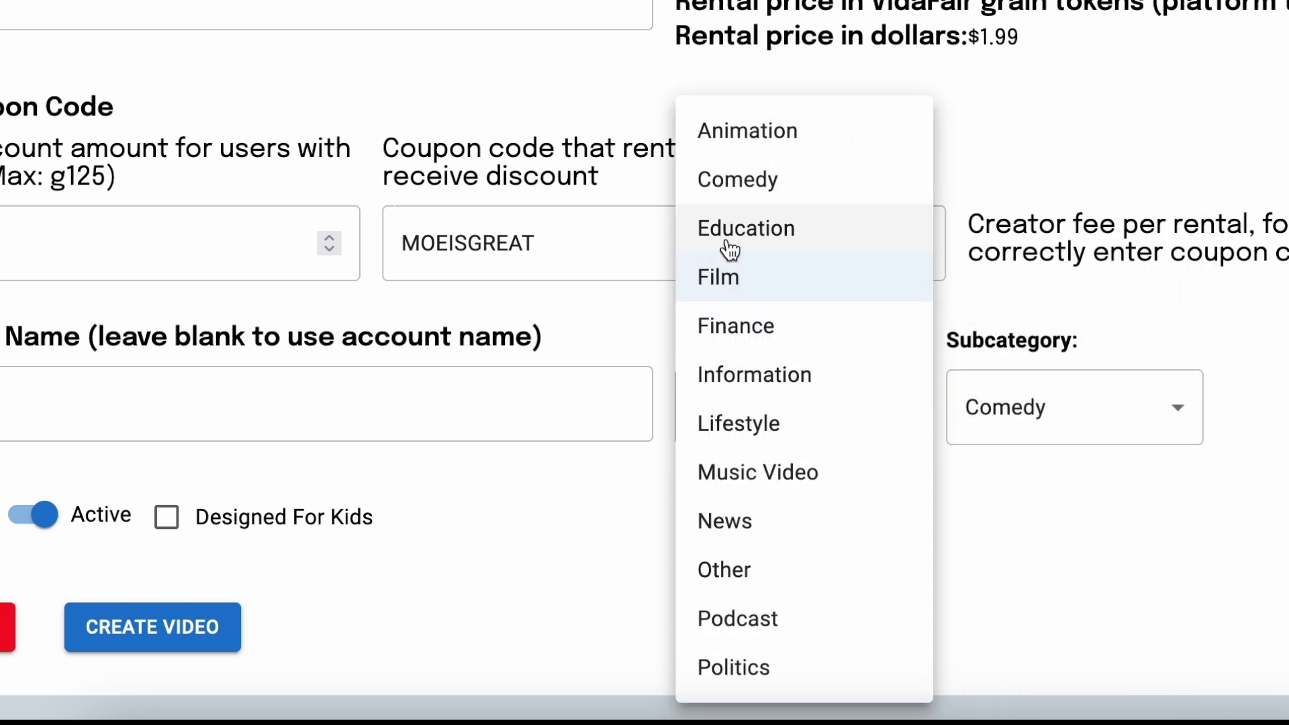
click(740, 195)
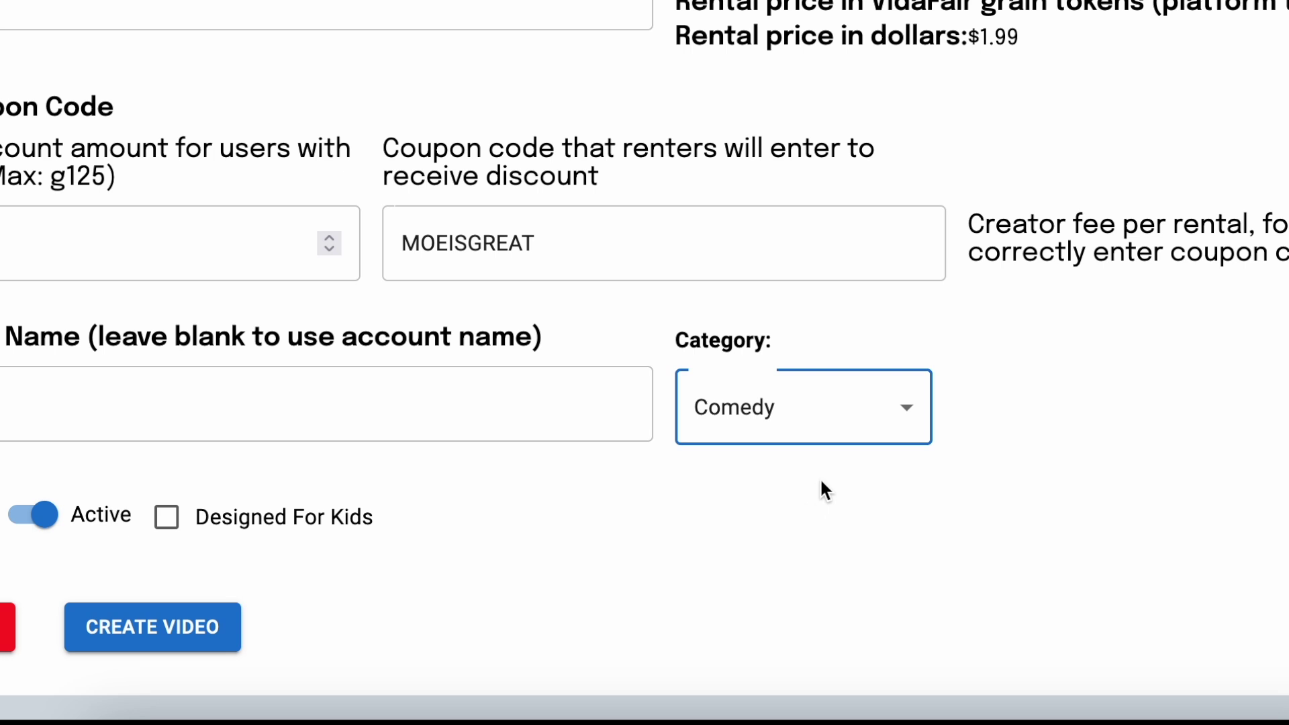
click(905, 416)
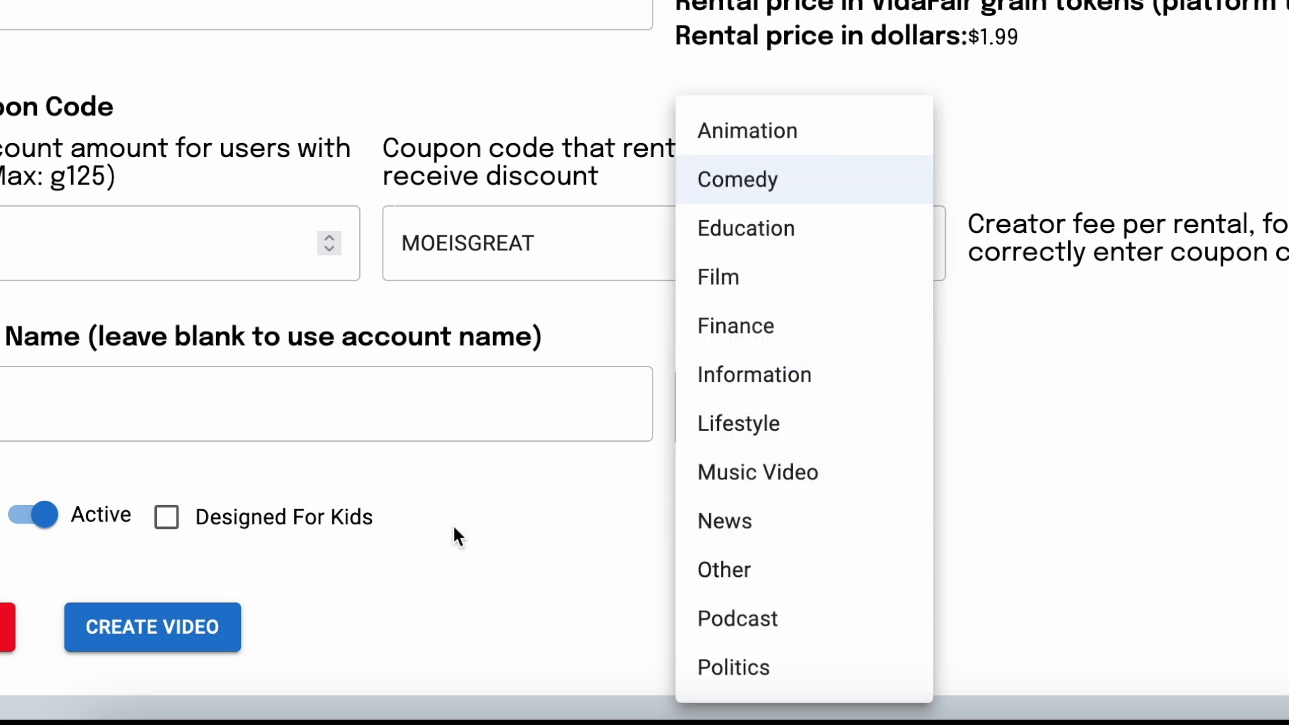
click(728, 422)
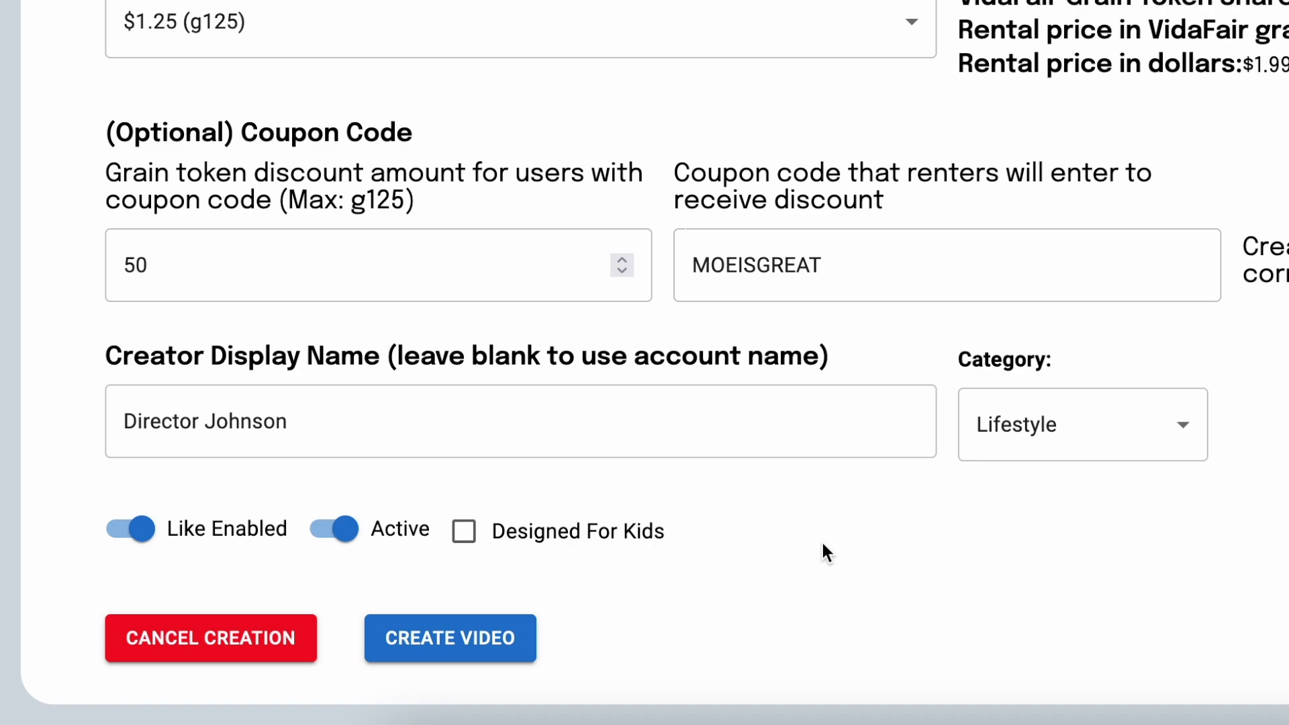
Step: Review the completed upload form and submit it with CREATE VIDEO
scroll(824, 552, up, 8)
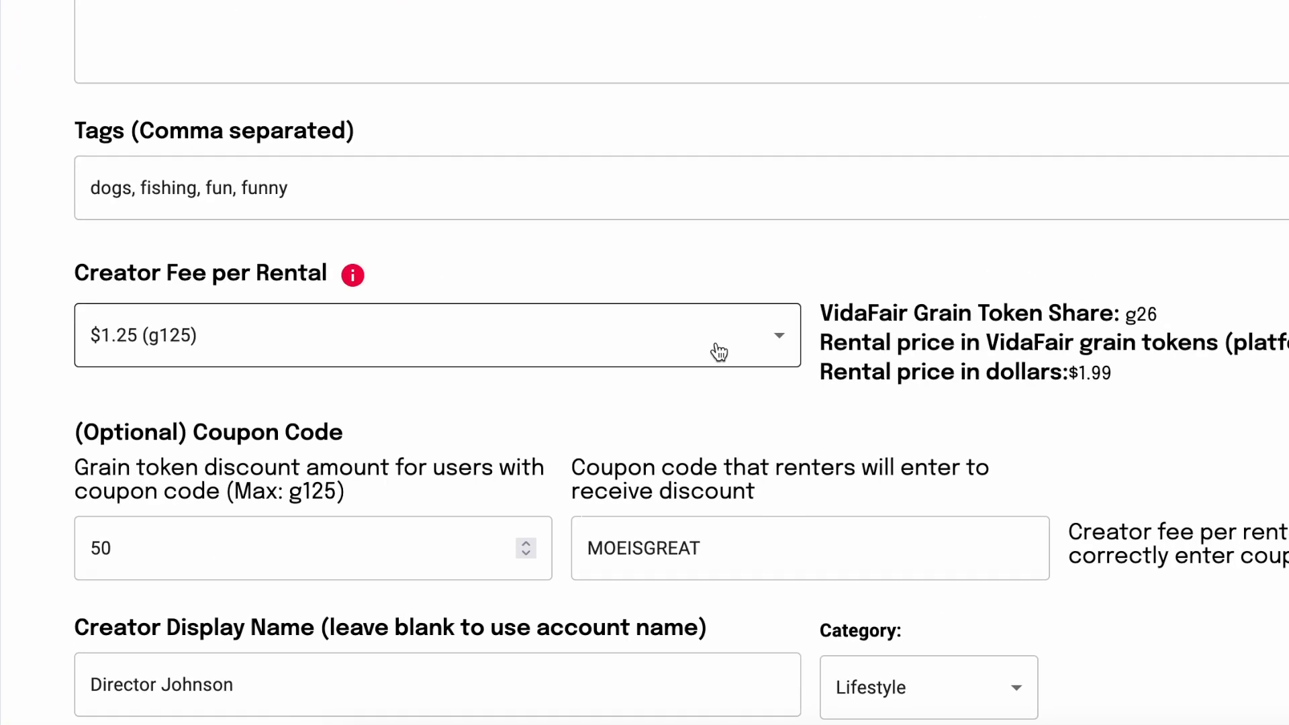
scroll(661, 390, up, 10)
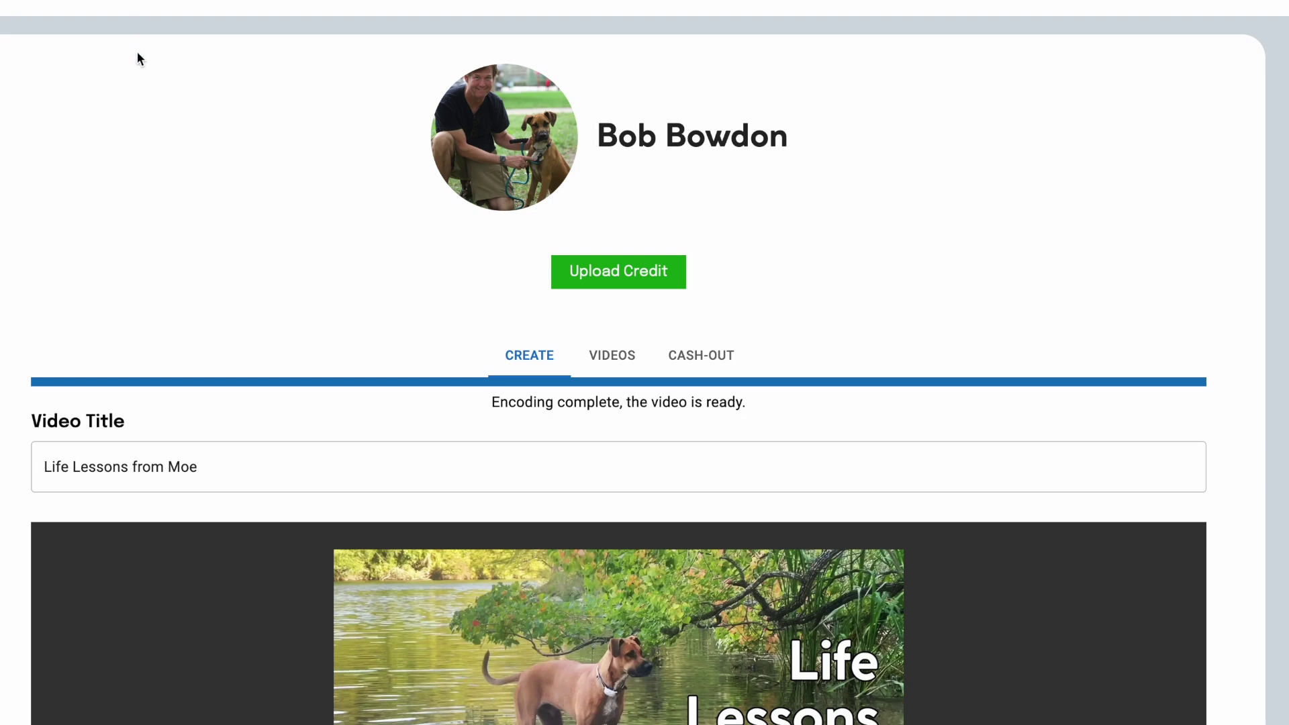
scroll(345, 154, down, 20)
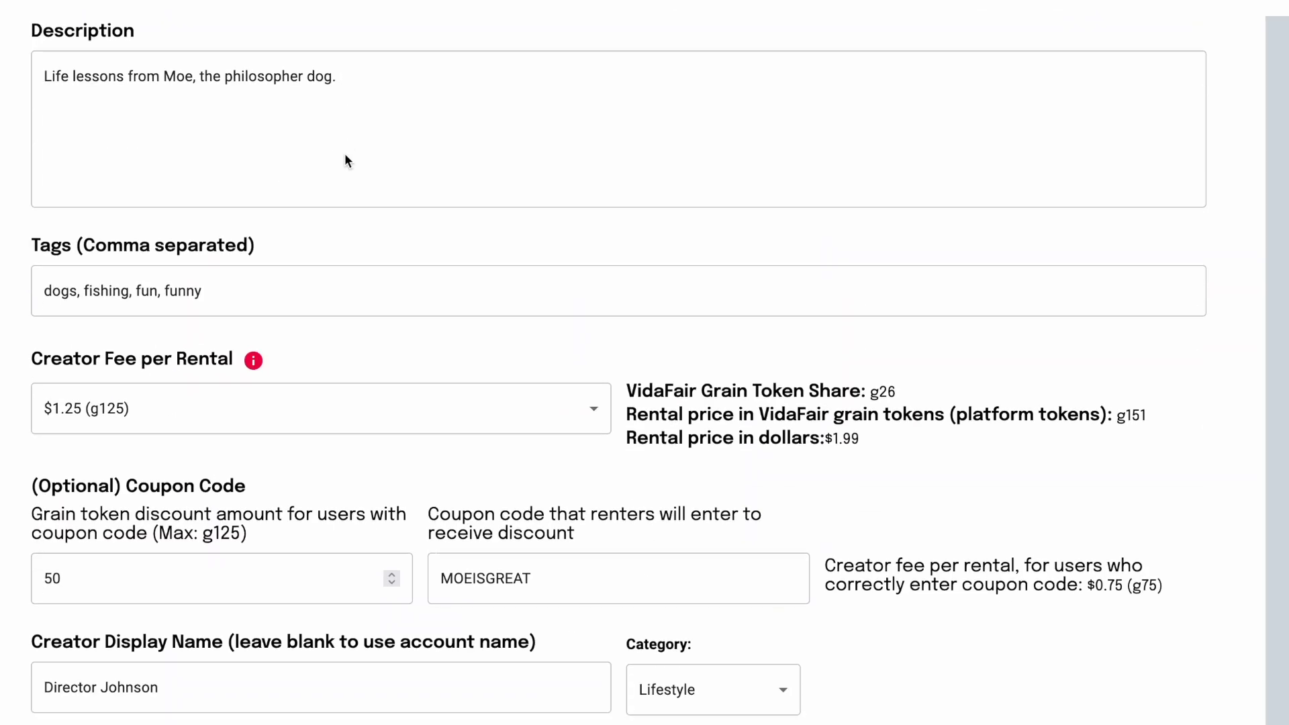
scroll(344, 153, down, 4)
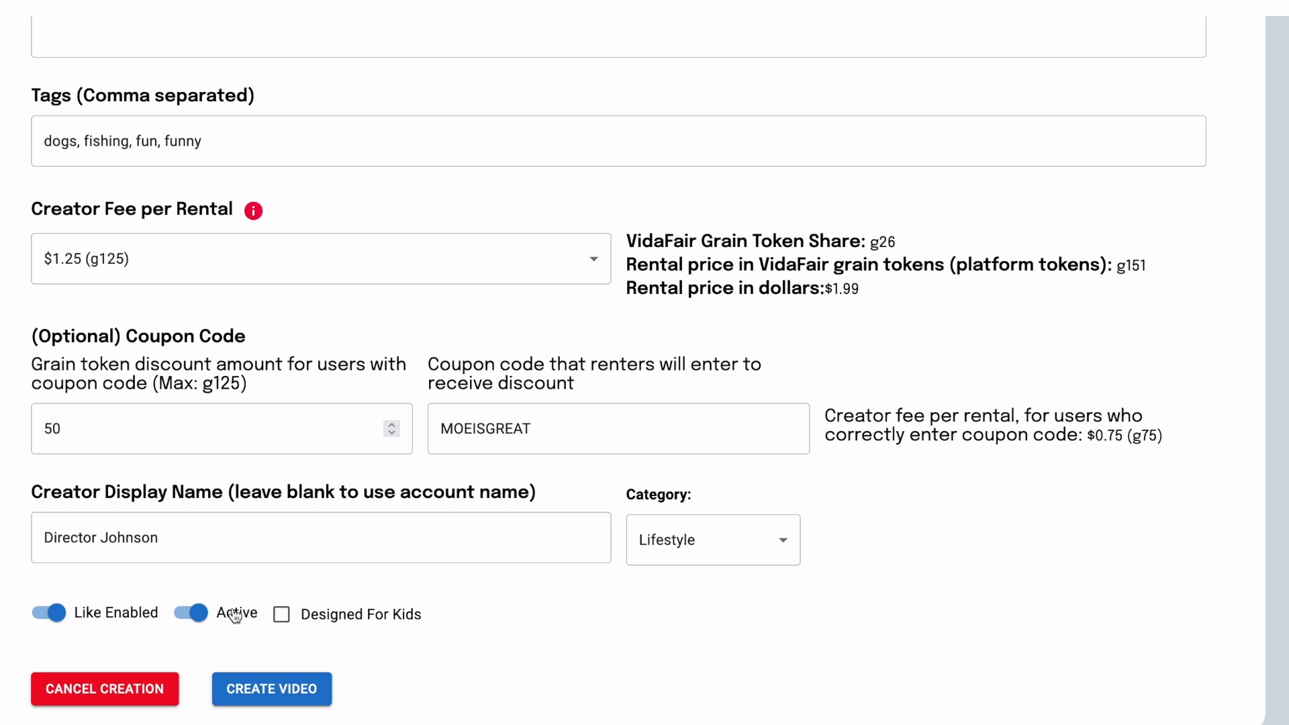
click(242, 697)
click(285, 692)
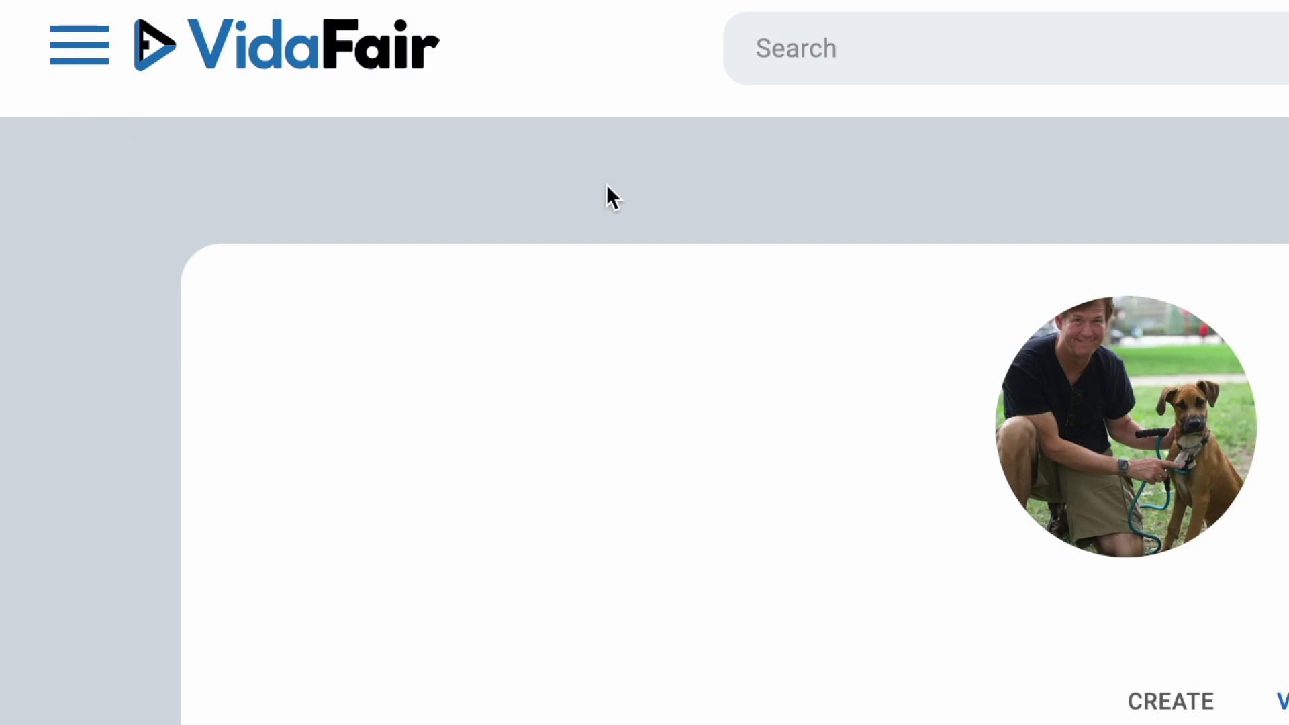
click(69, 42)
click(208, 470)
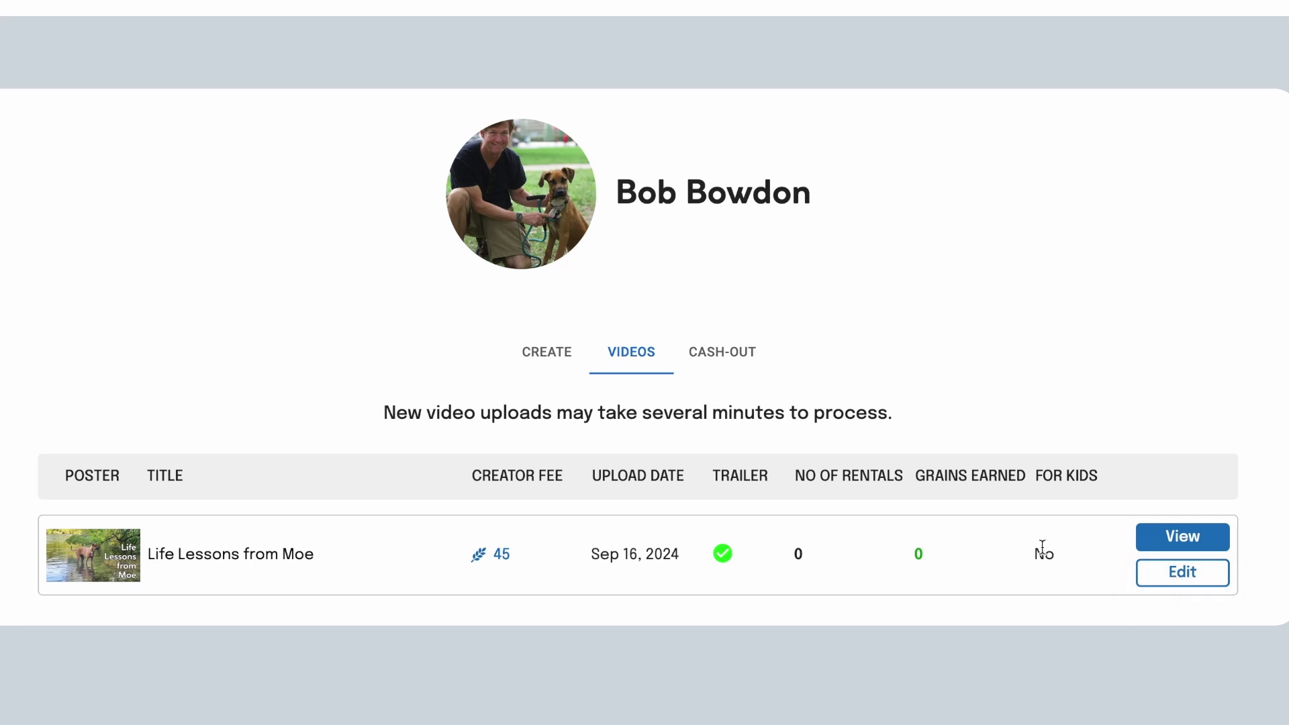
Step: Open the 'Life Lessons from Moe' watch page from the videos list
click(1182, 536)
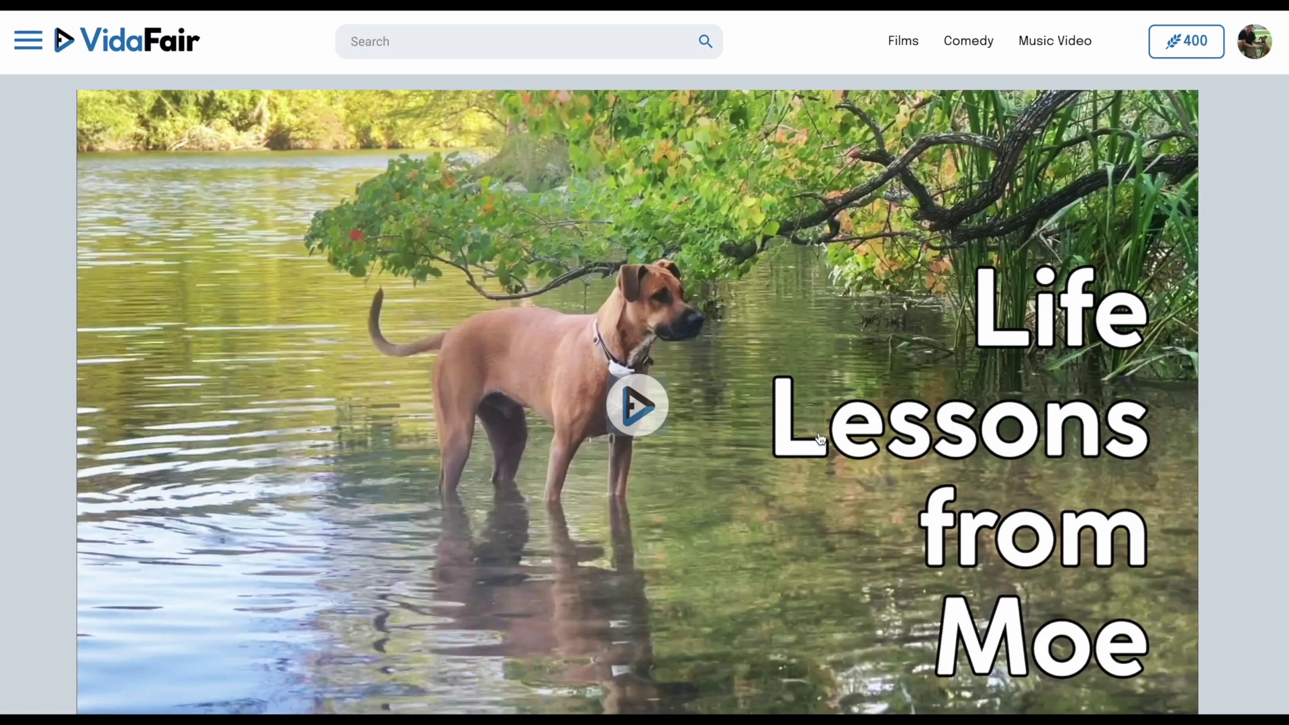
scroll(820, 437, down, 7)
scroll(820, 437, up, 7)
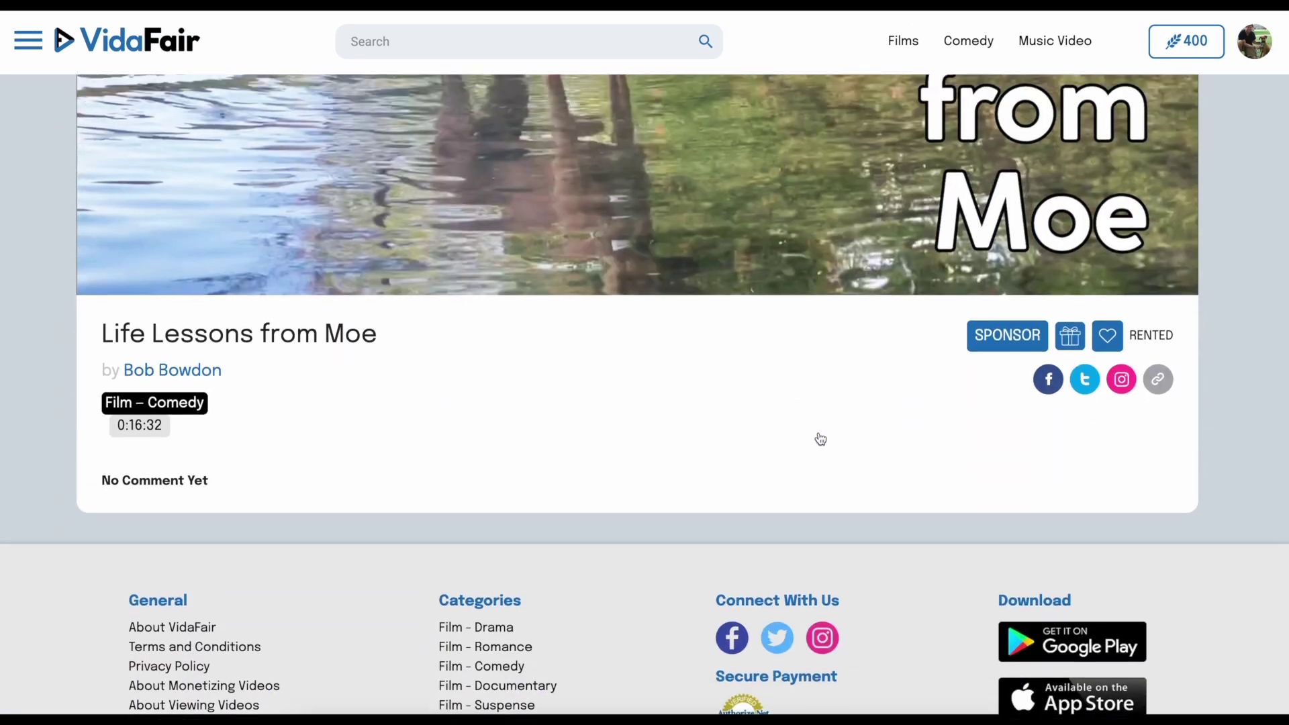
scroll(820, 437, down, 4)
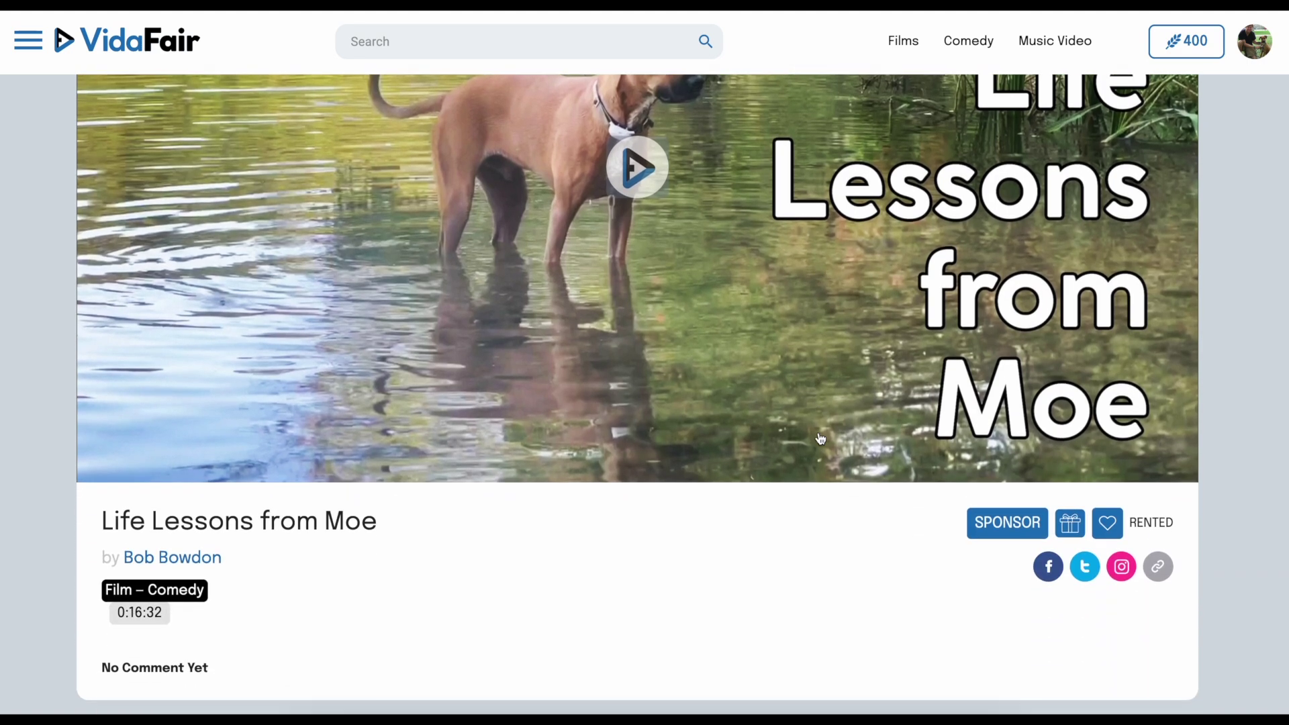
scroll(819, 438, up, 4)
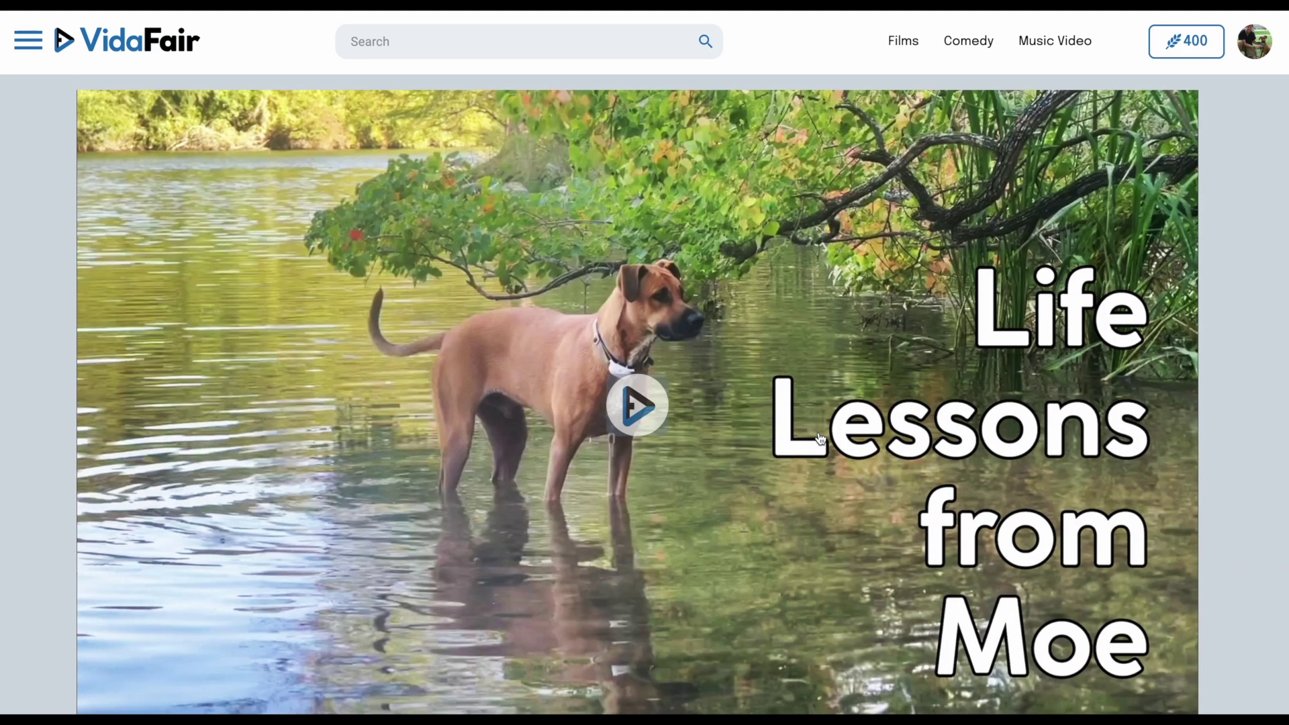
scroll(820, 437, down, 3)
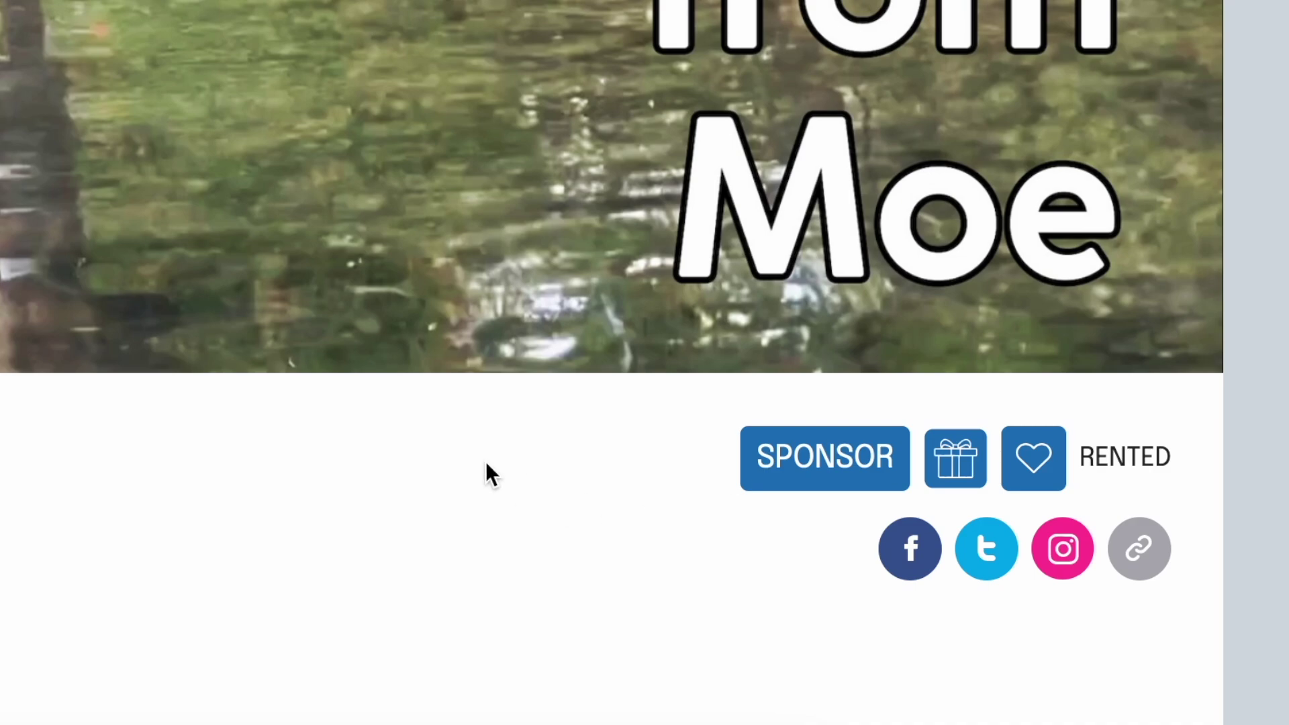
scroll(485, 464, up, 3)
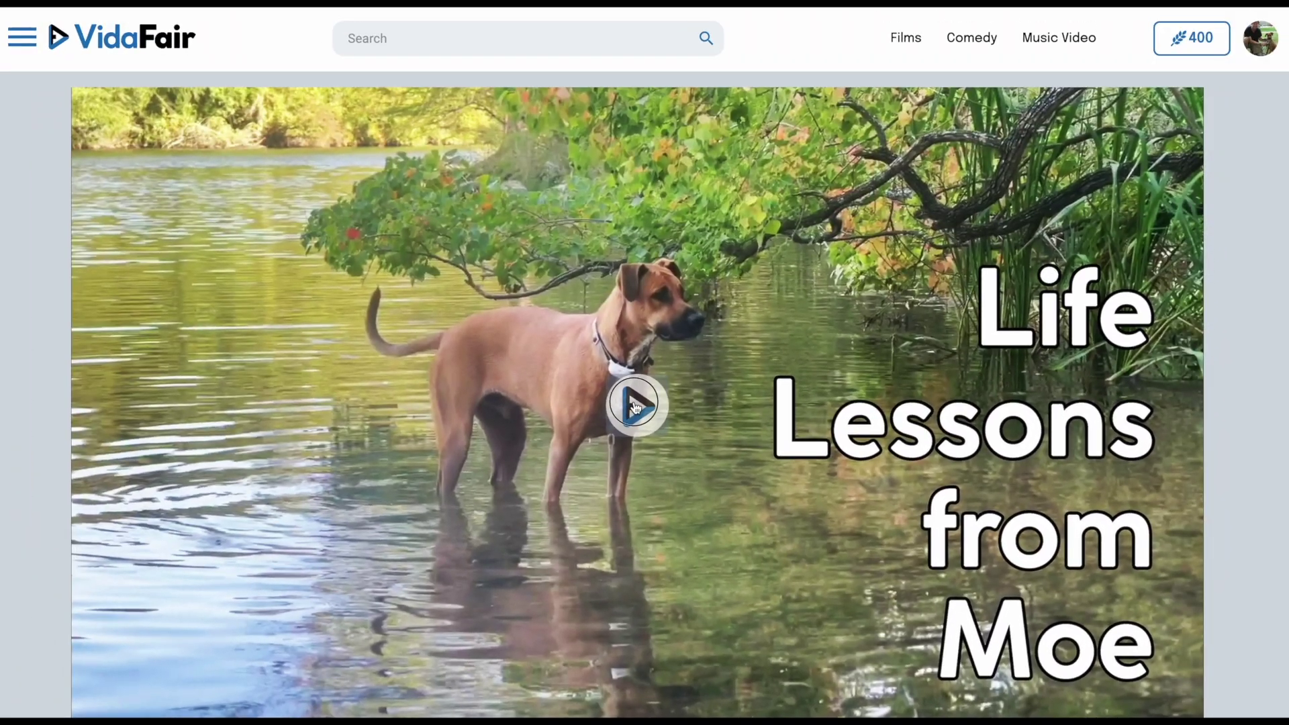
Step: Play the video briefly, then pause it
click(420, 294)
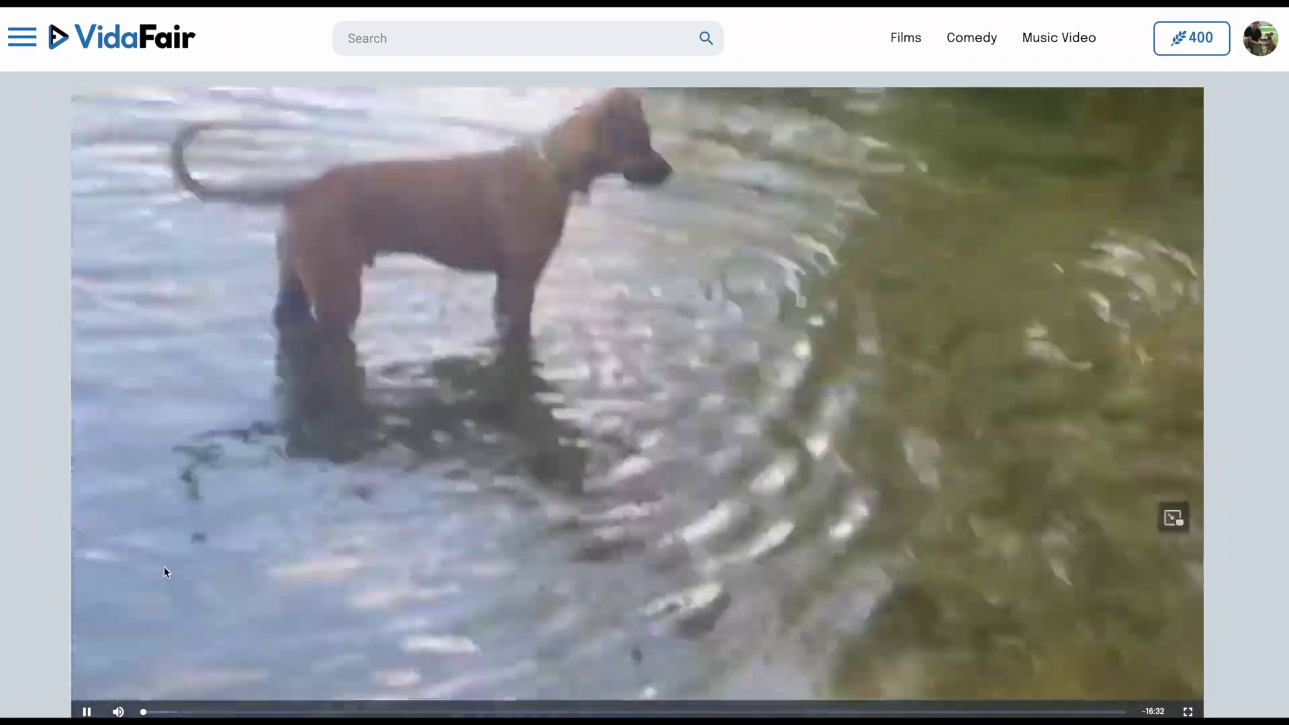
scroll(164, 567, down, 1)
scroll(163, 566, up, 1)
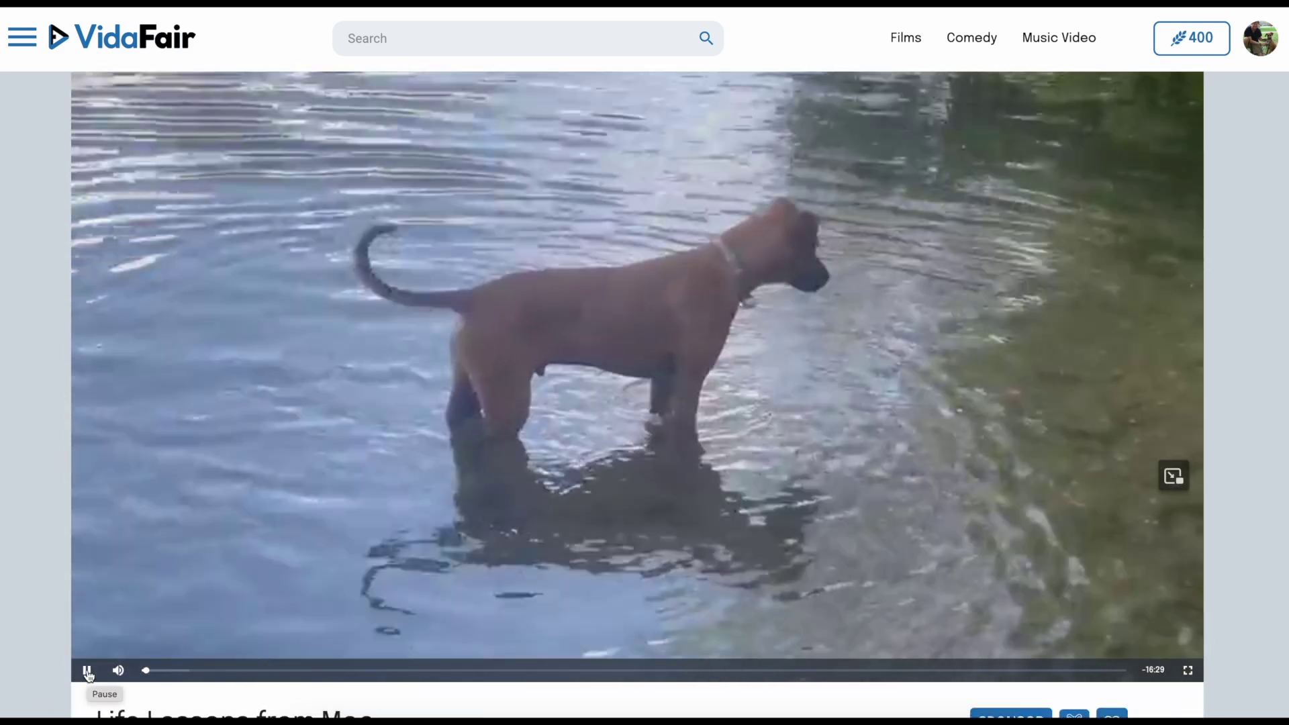
click(87, 671)
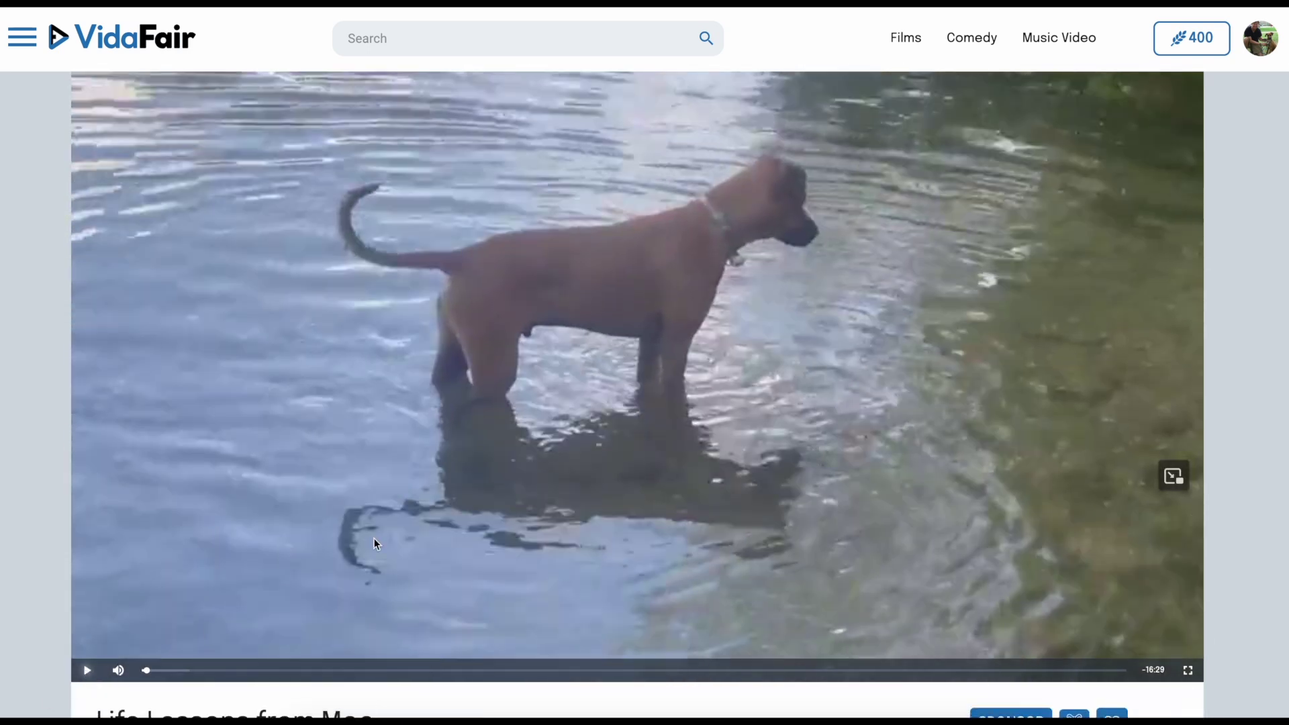
scroll(374, 540, down, 3)
scroll(929, 512, up, 4)
scroll(929, 512, down, 2)
scroll(929, 513, down, 1)
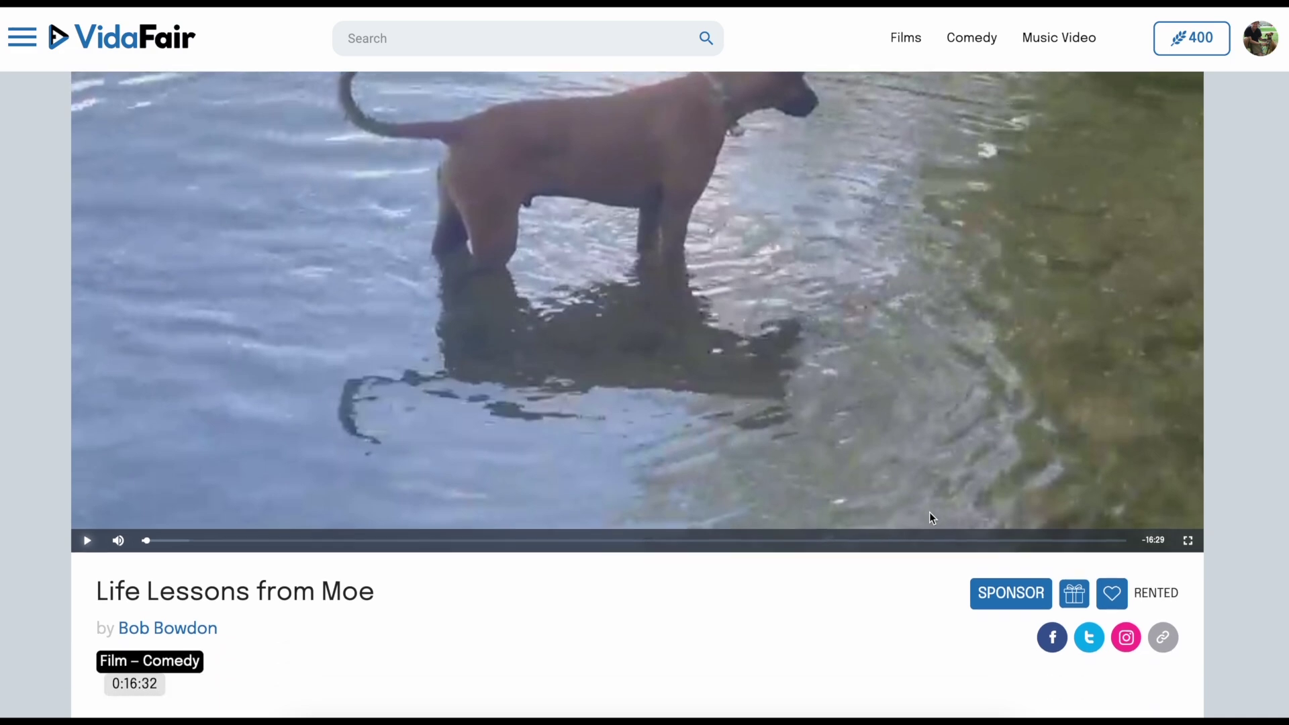
scroll(930, 513, down, 2)
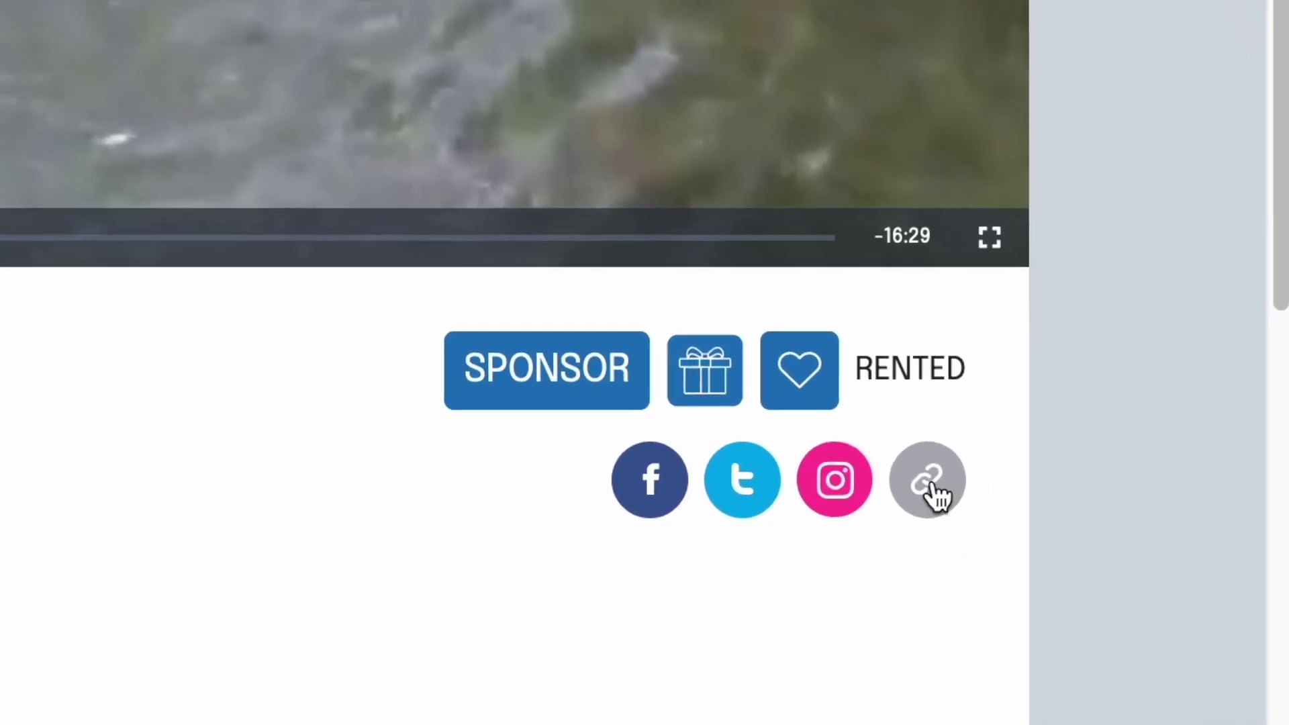
Step: Copy the video's share link, then open the creator profile and copy its link
click(1036, 530)
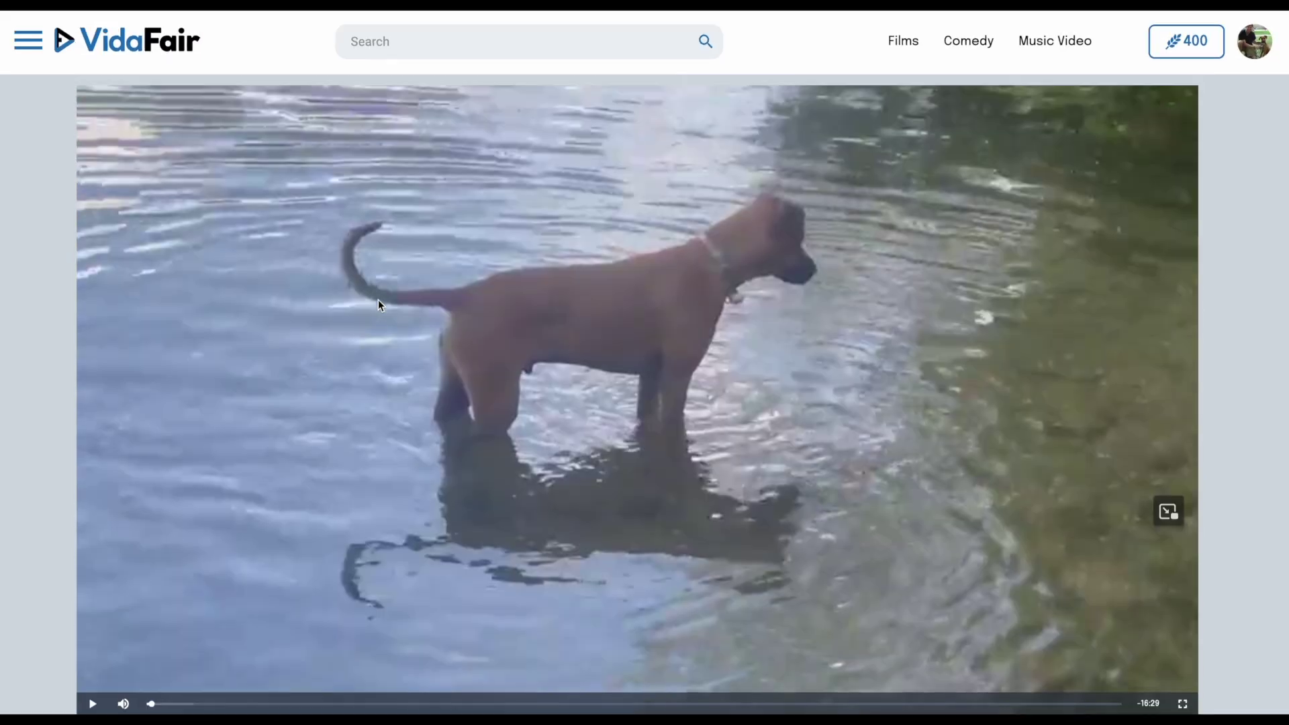
scroll(378, 300, down, 3)
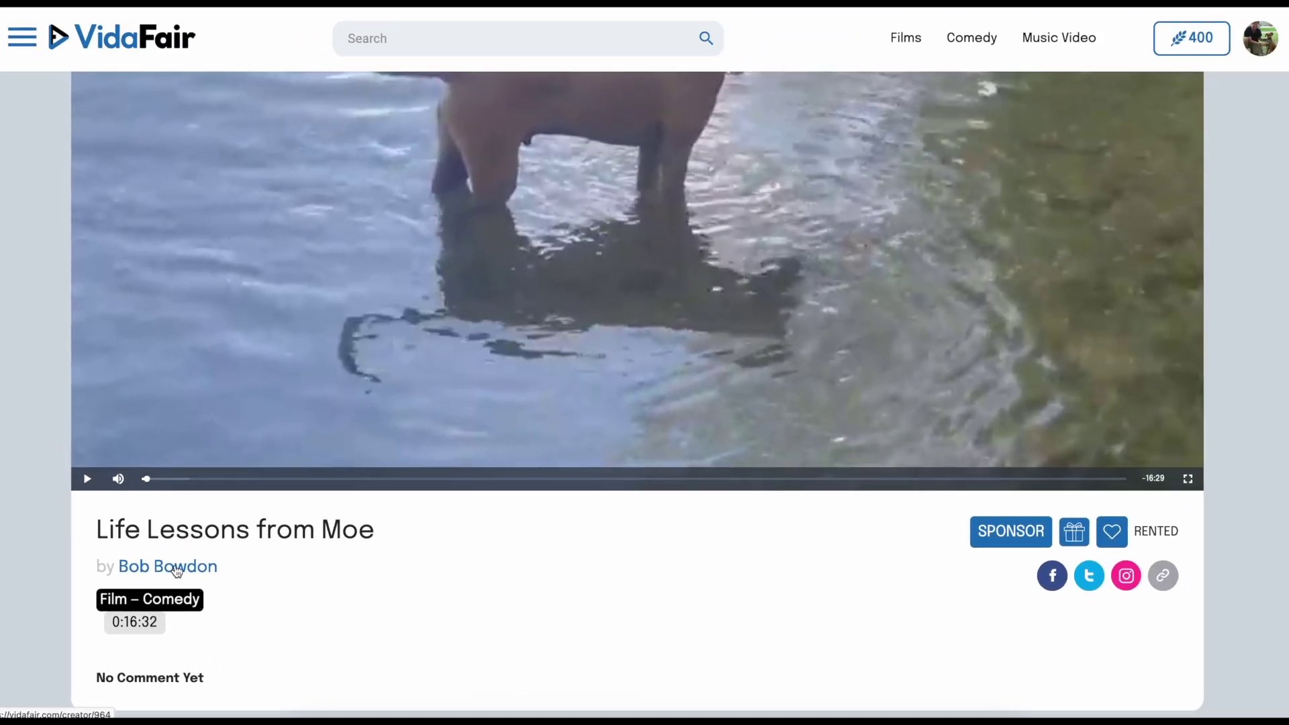
click(177, 570)
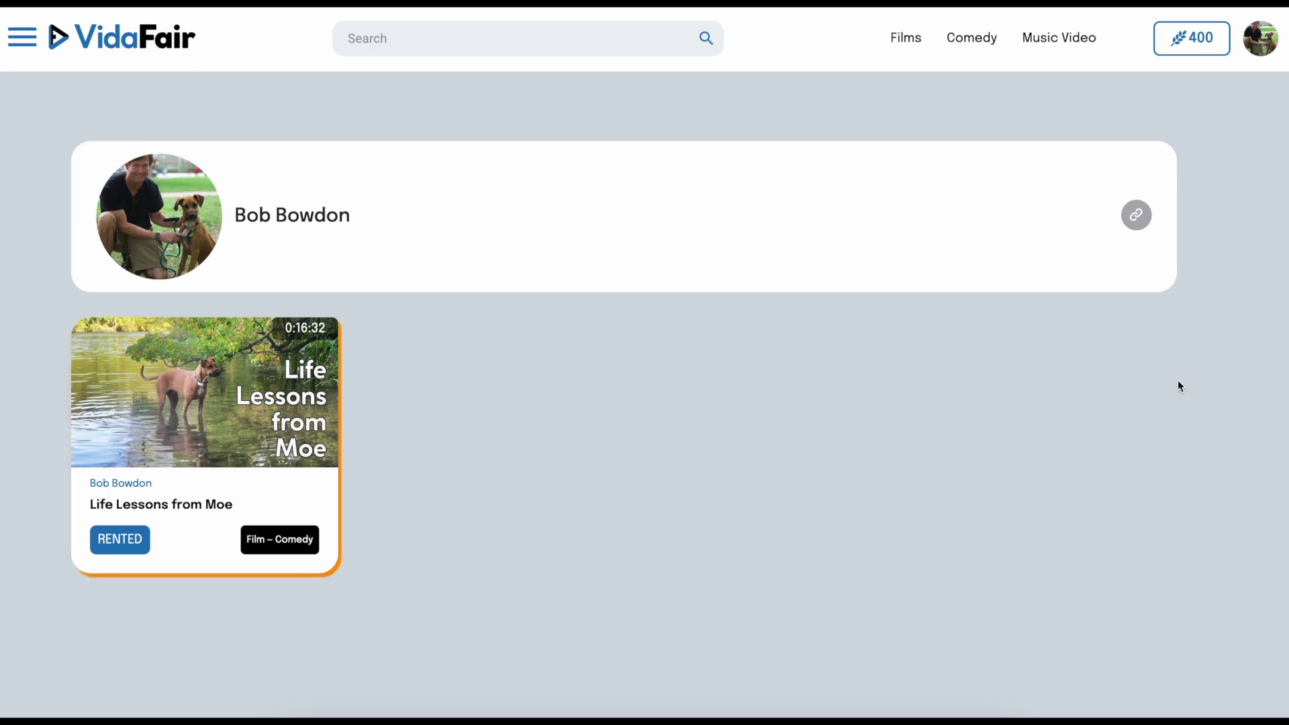
click(1136, 215)
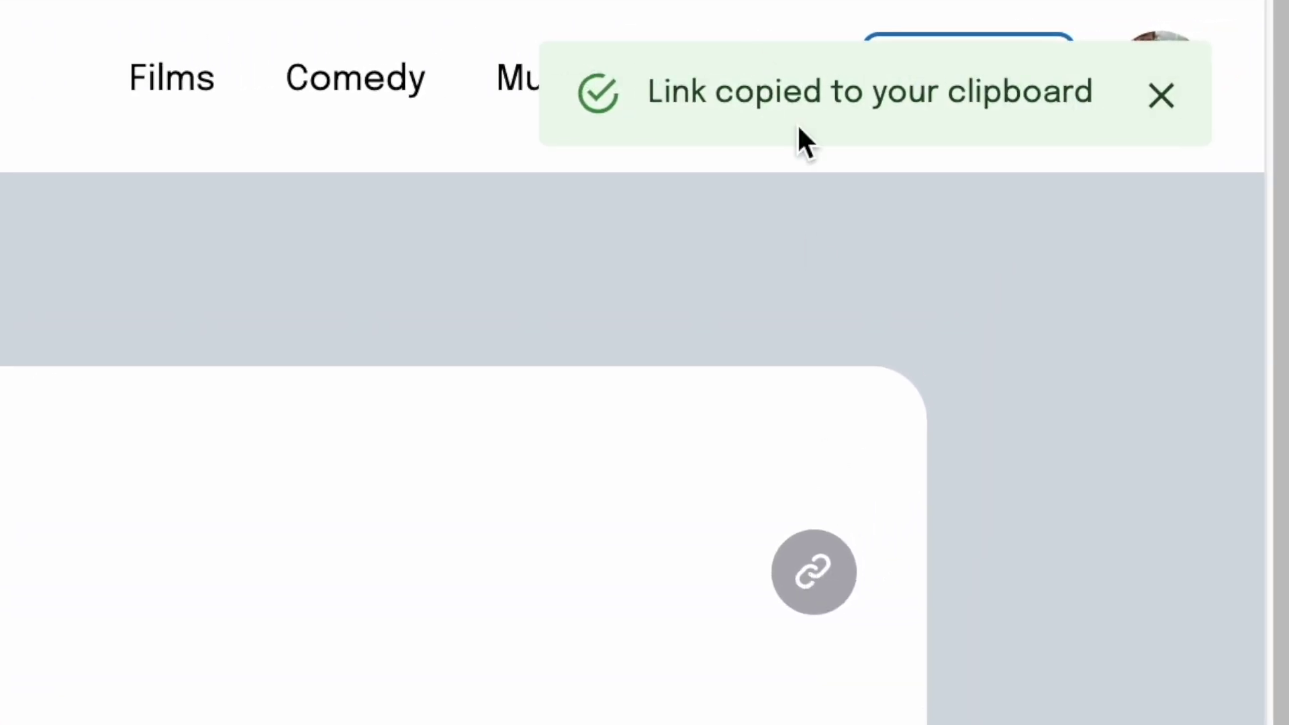